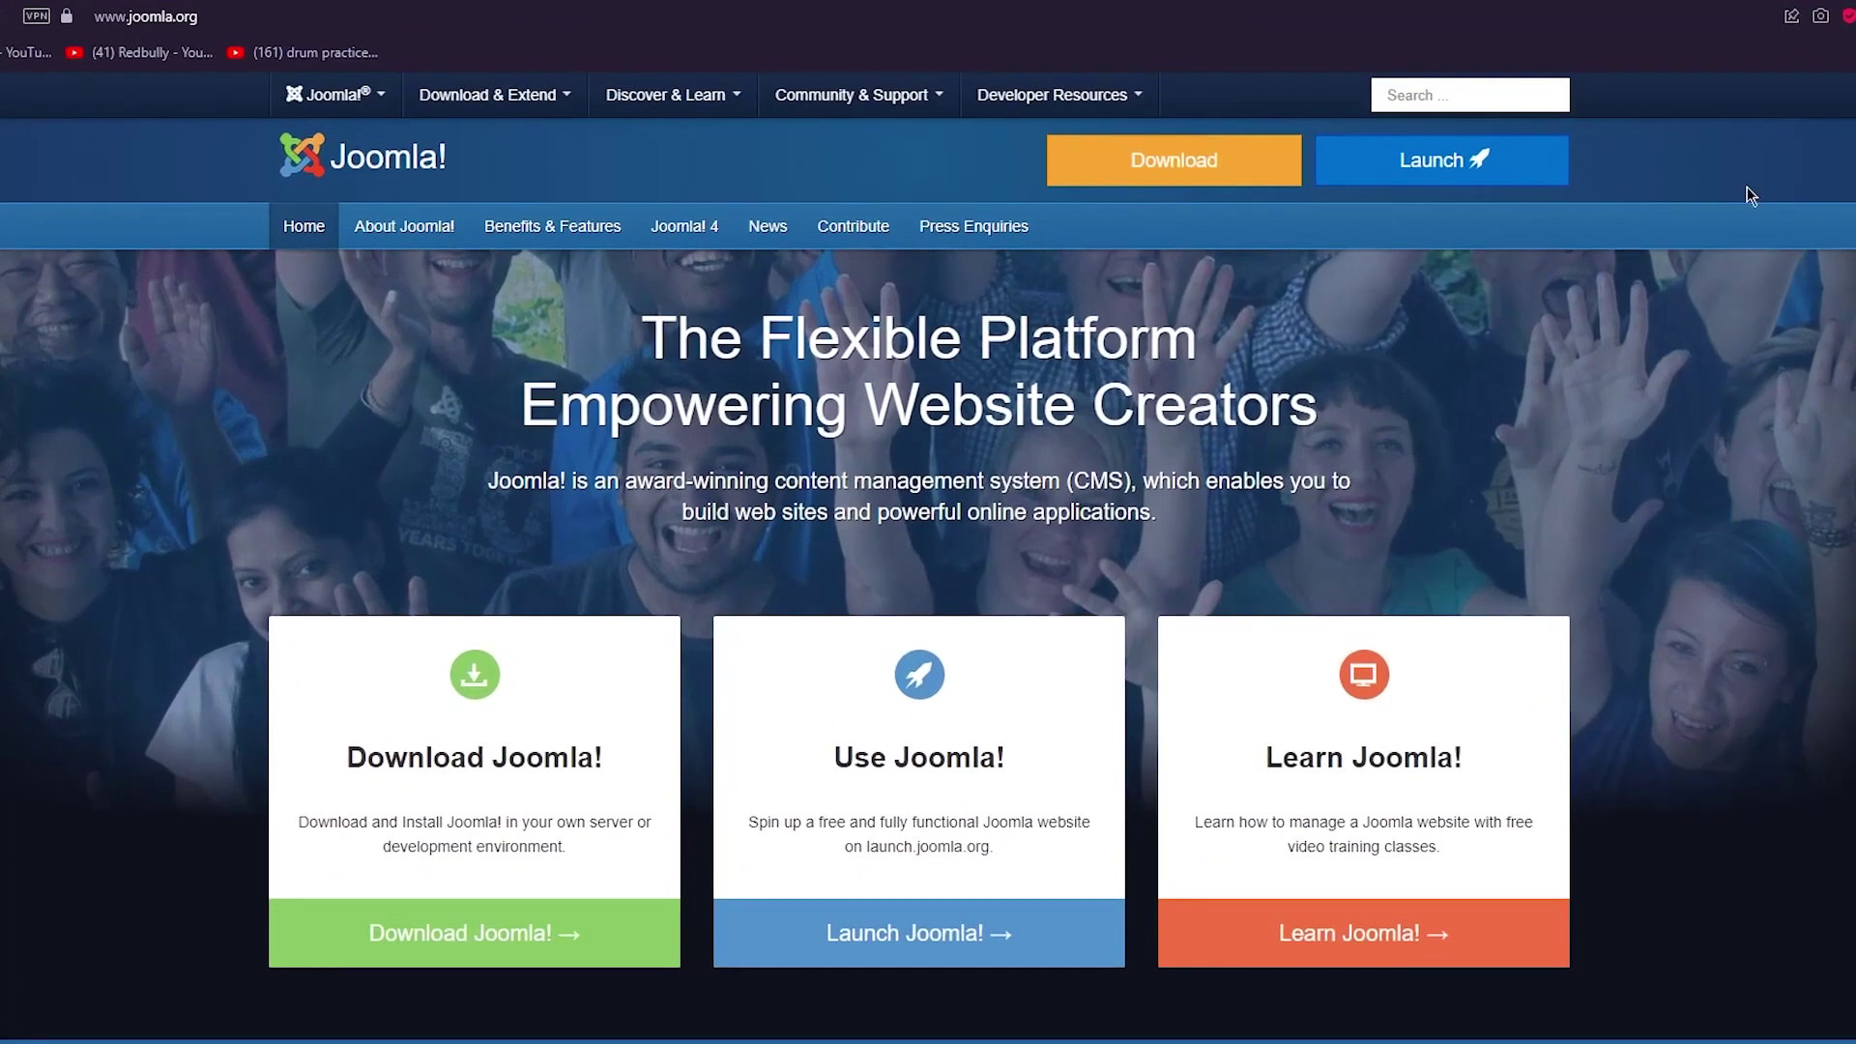
pyautogui.click(1245, 6)
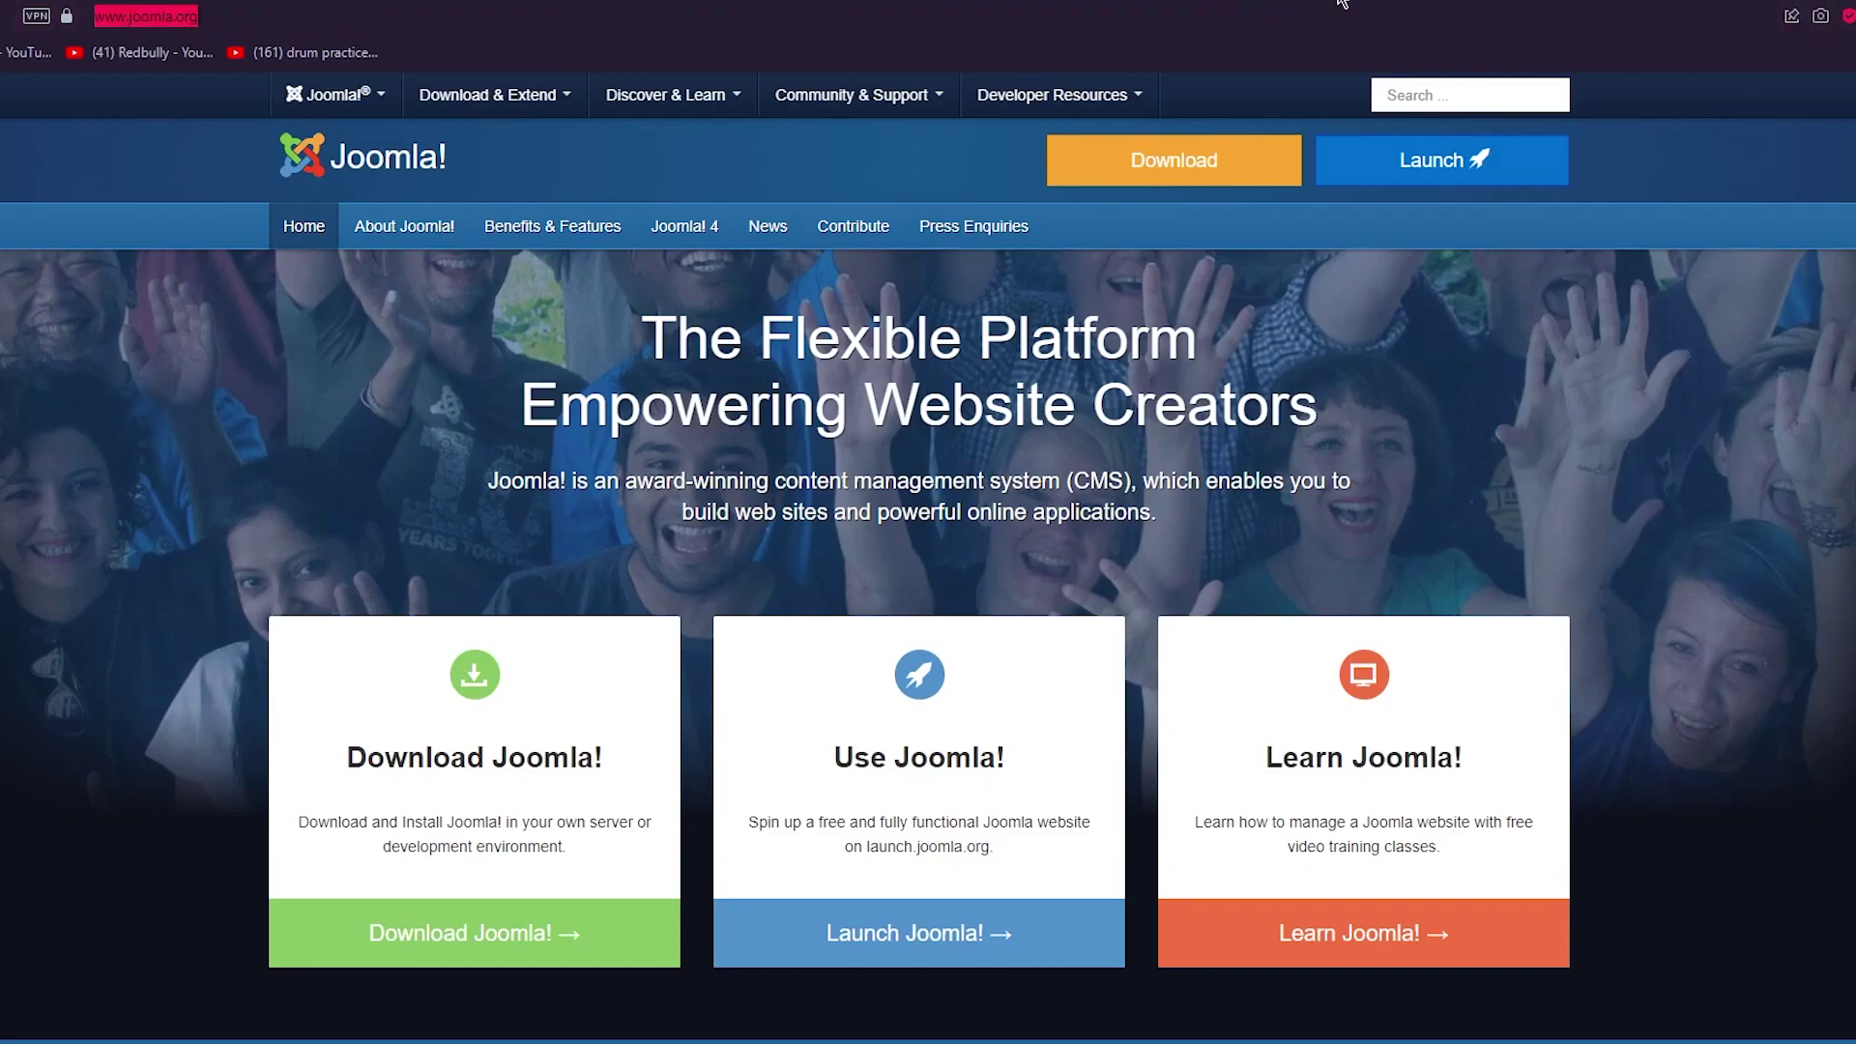
pyautogui.write('www')
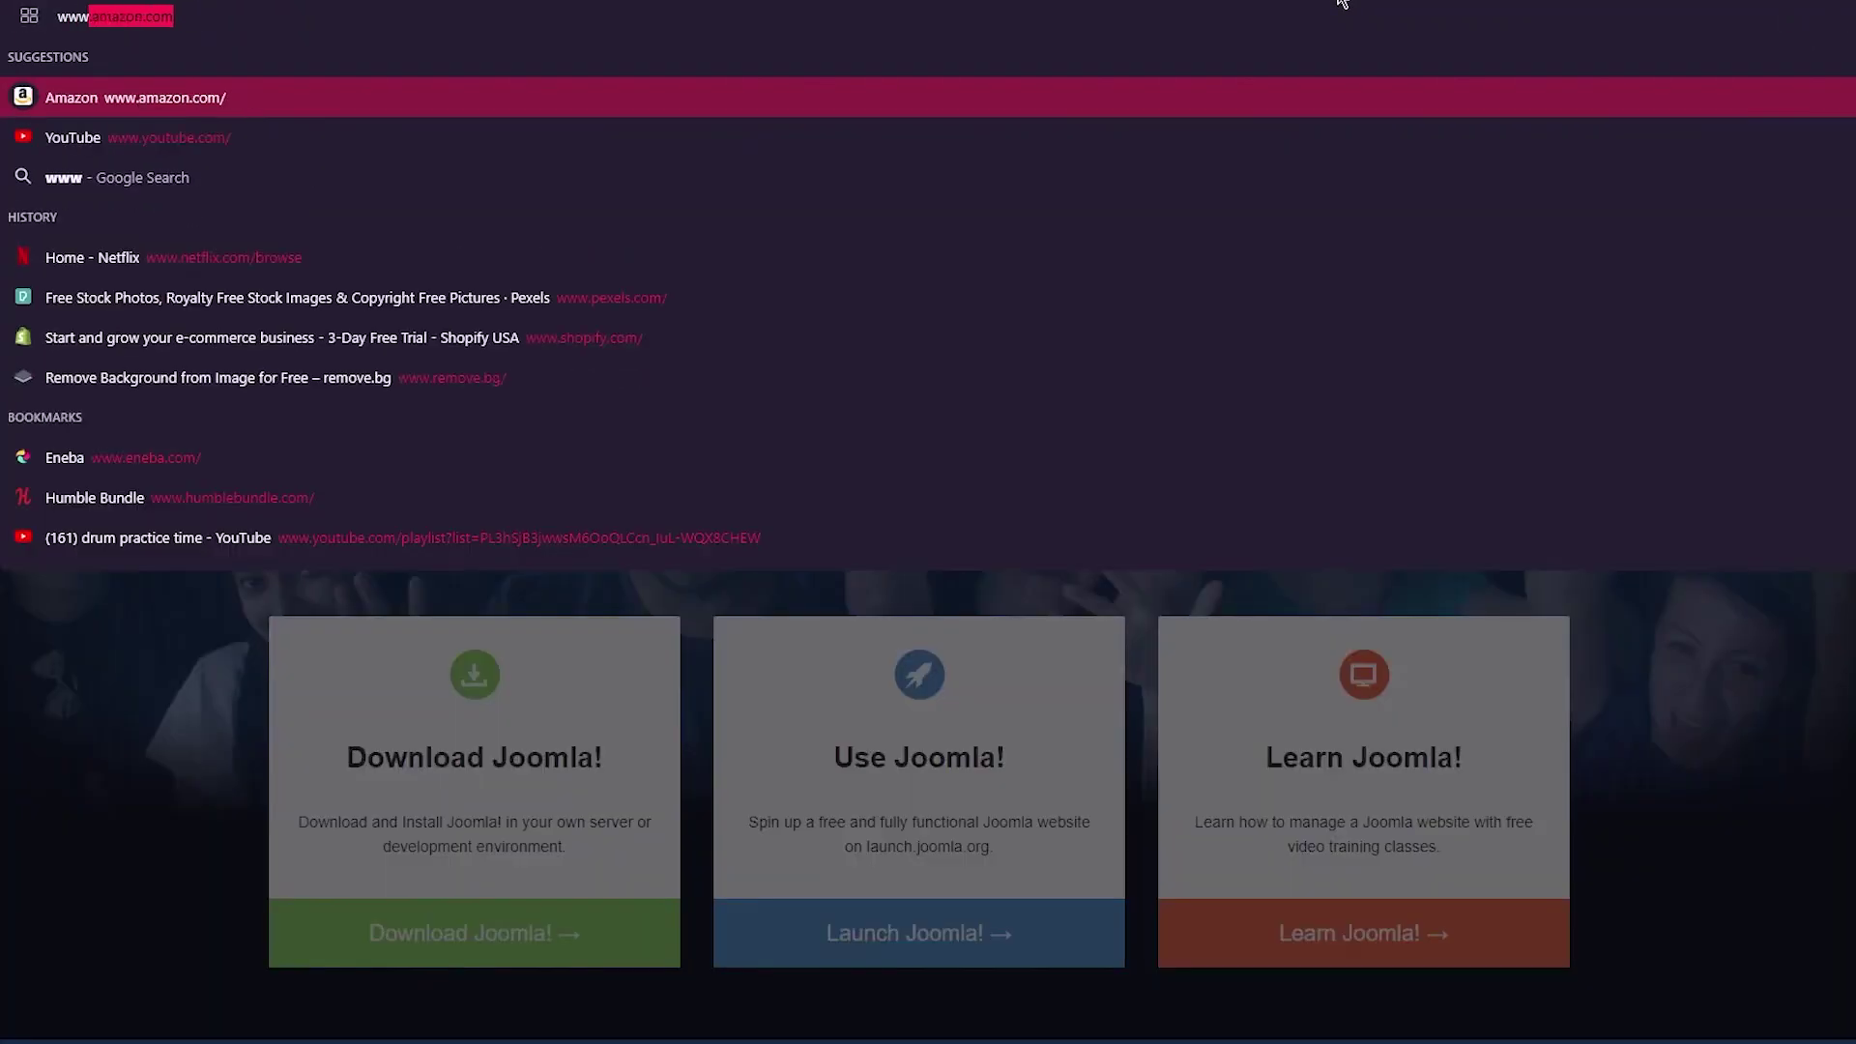
pyautogui.write('.website')
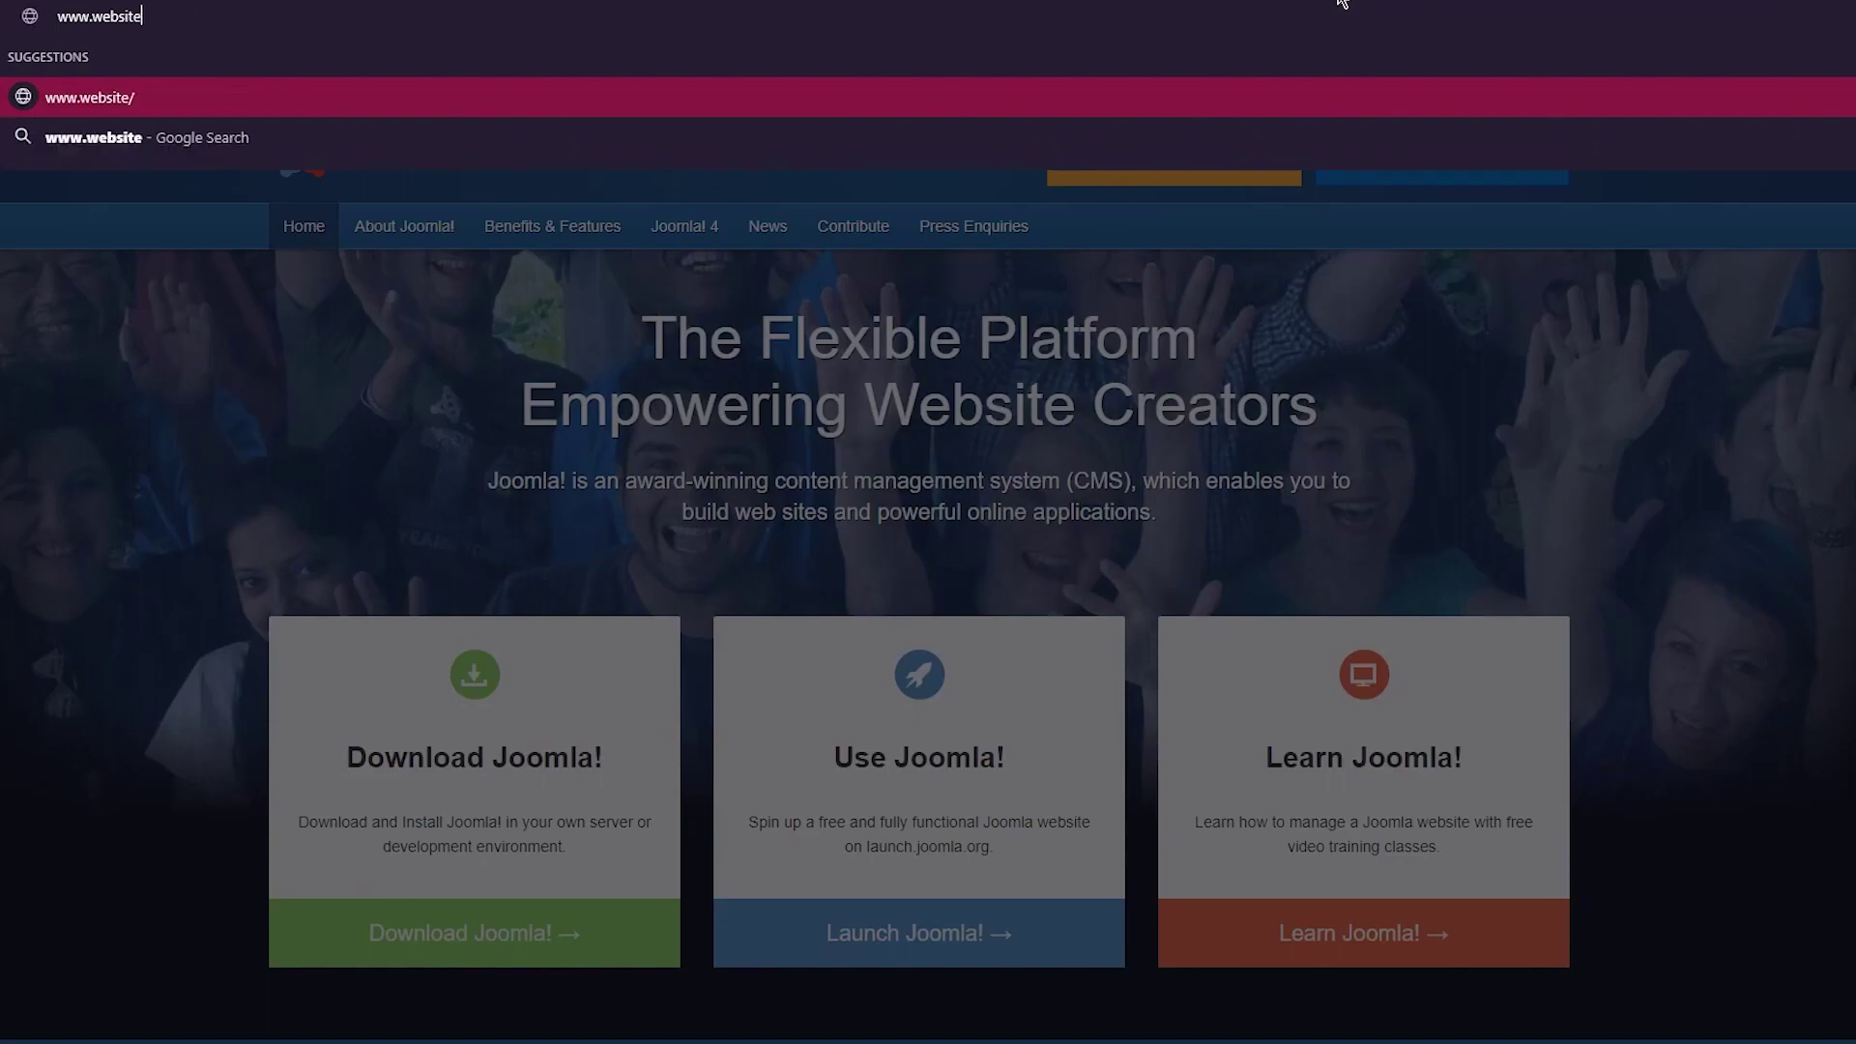
pyautogui.write('worldmed')
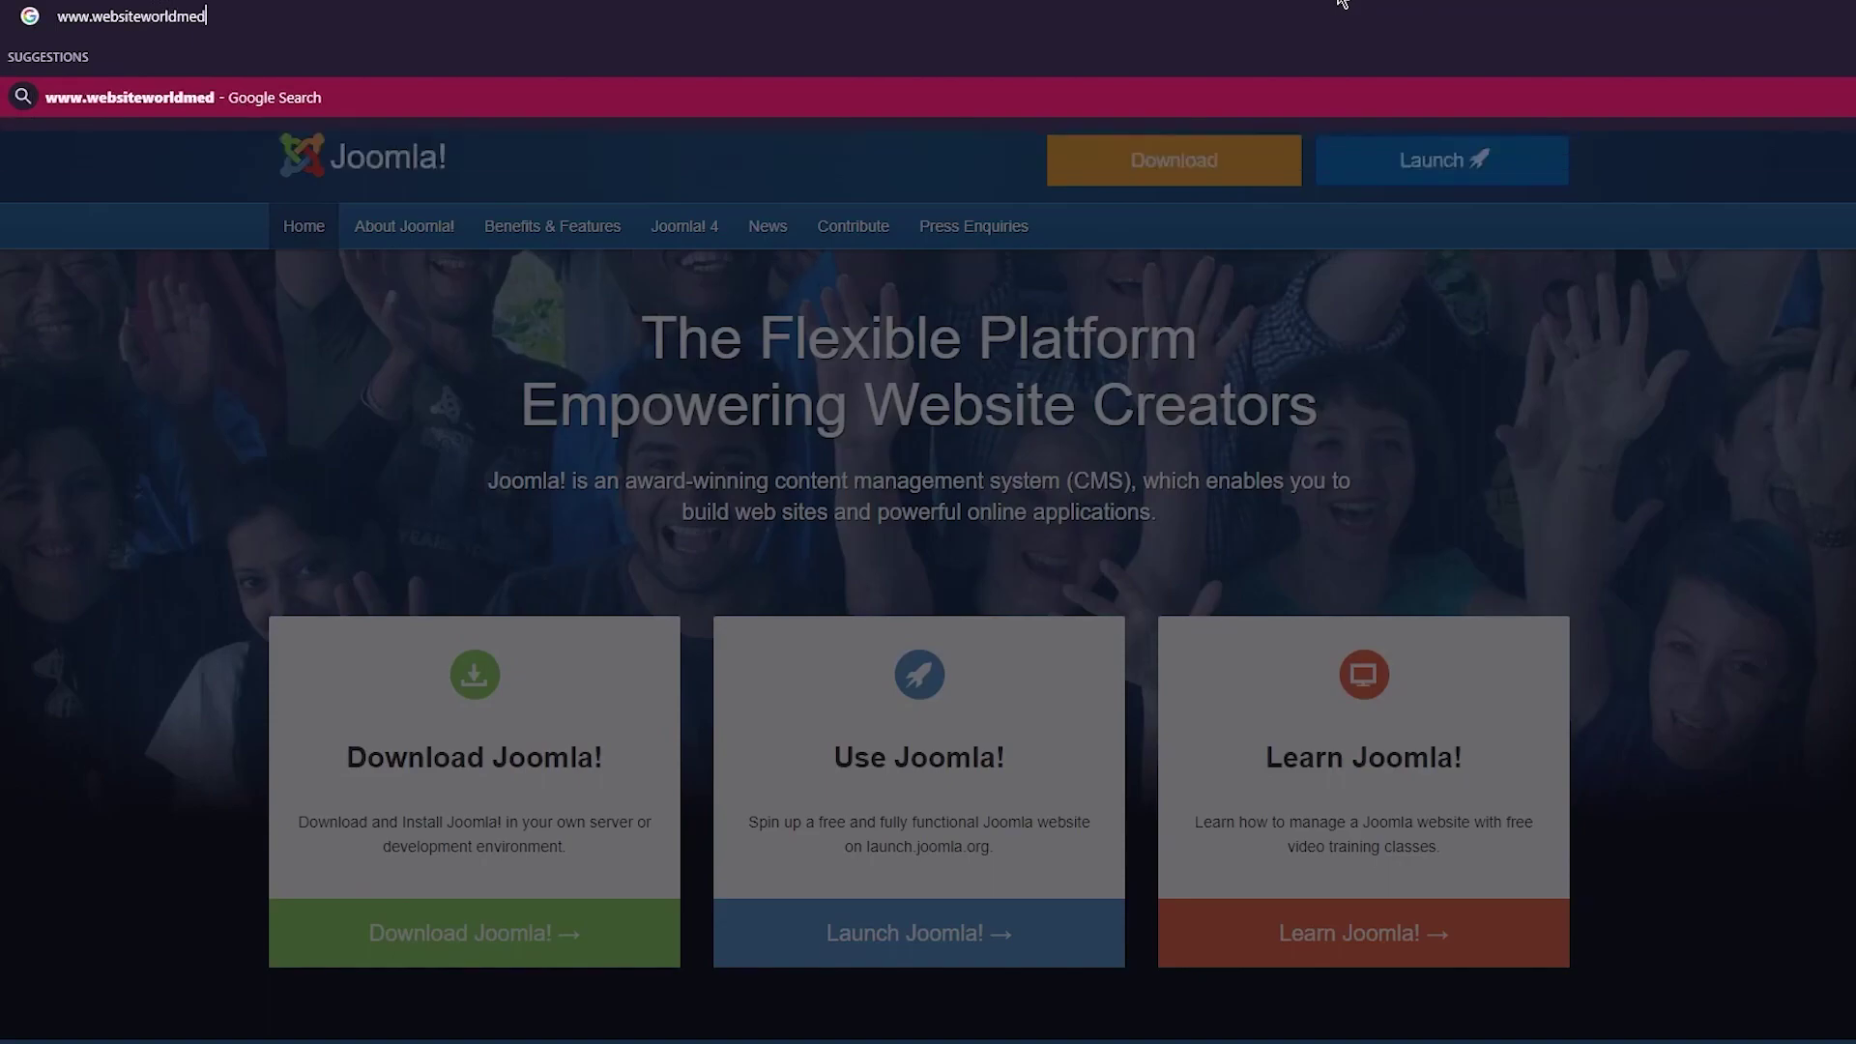
pyautogui.write('ia.com/jo')
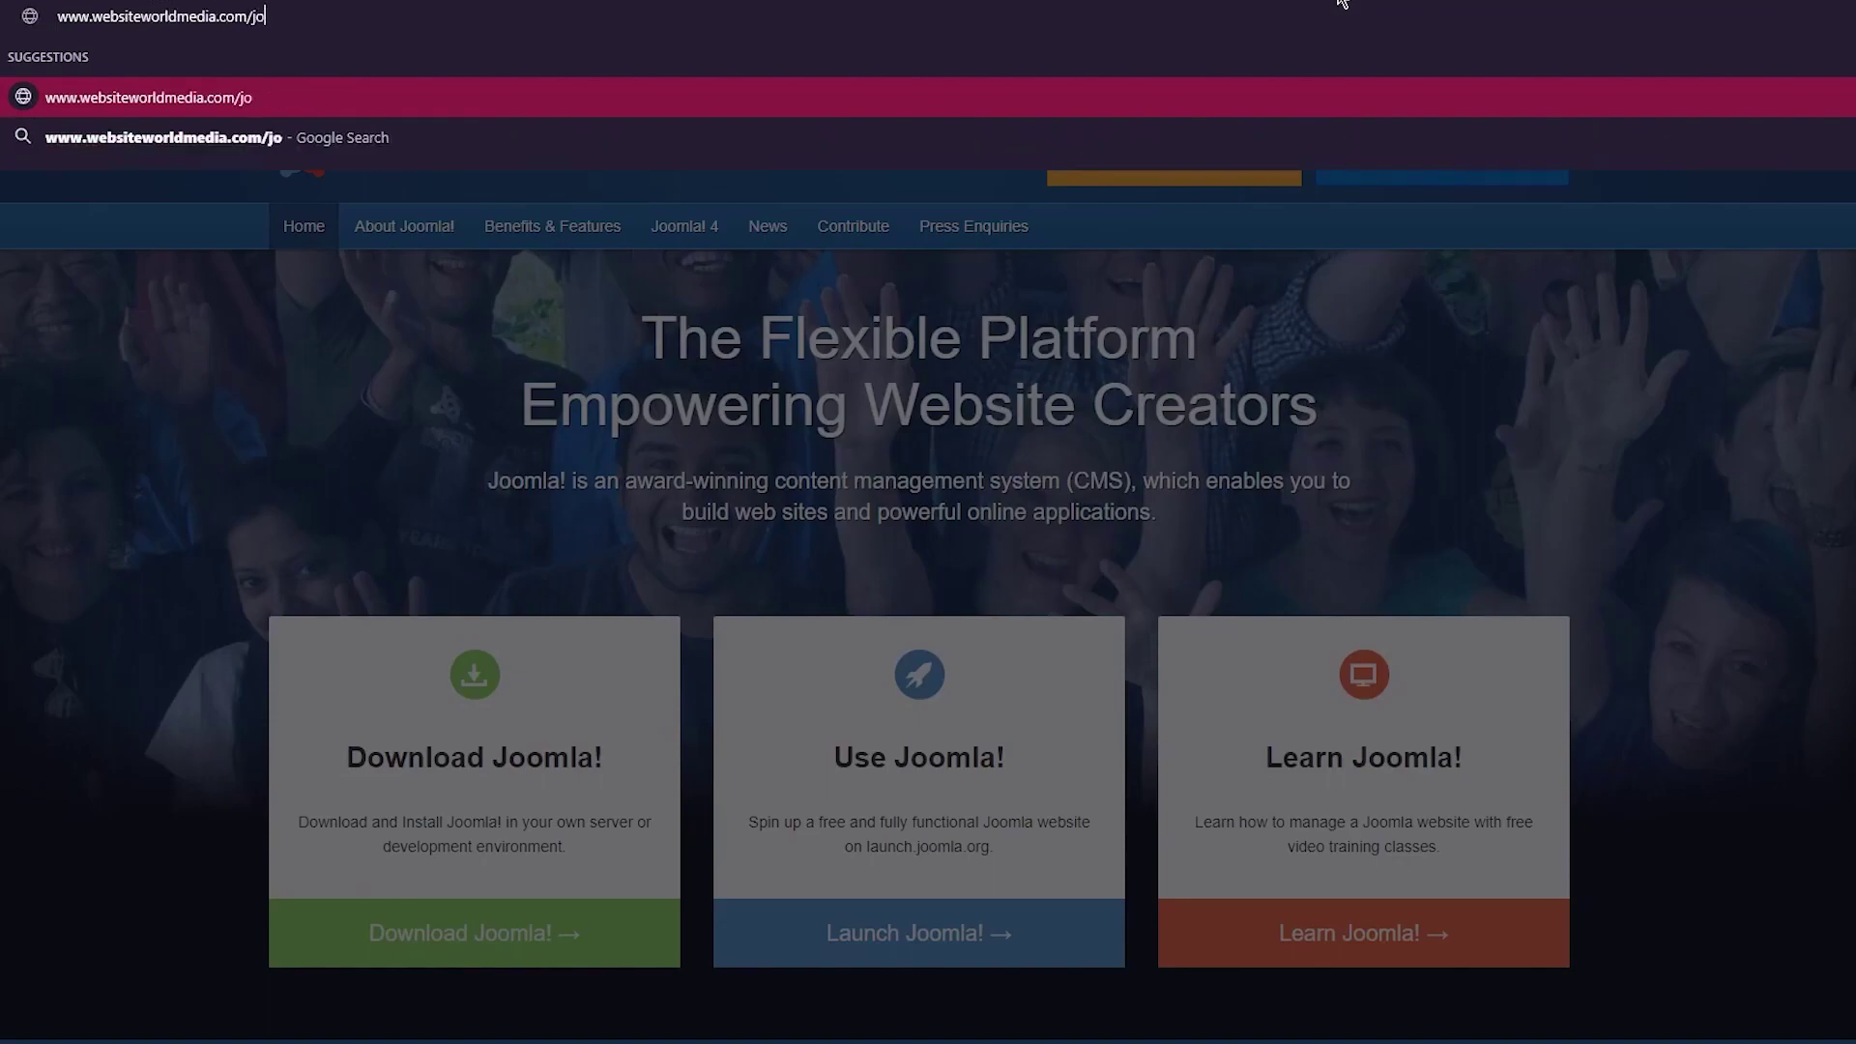
pyautogui.write('omla')
pyautogui.press('Return')
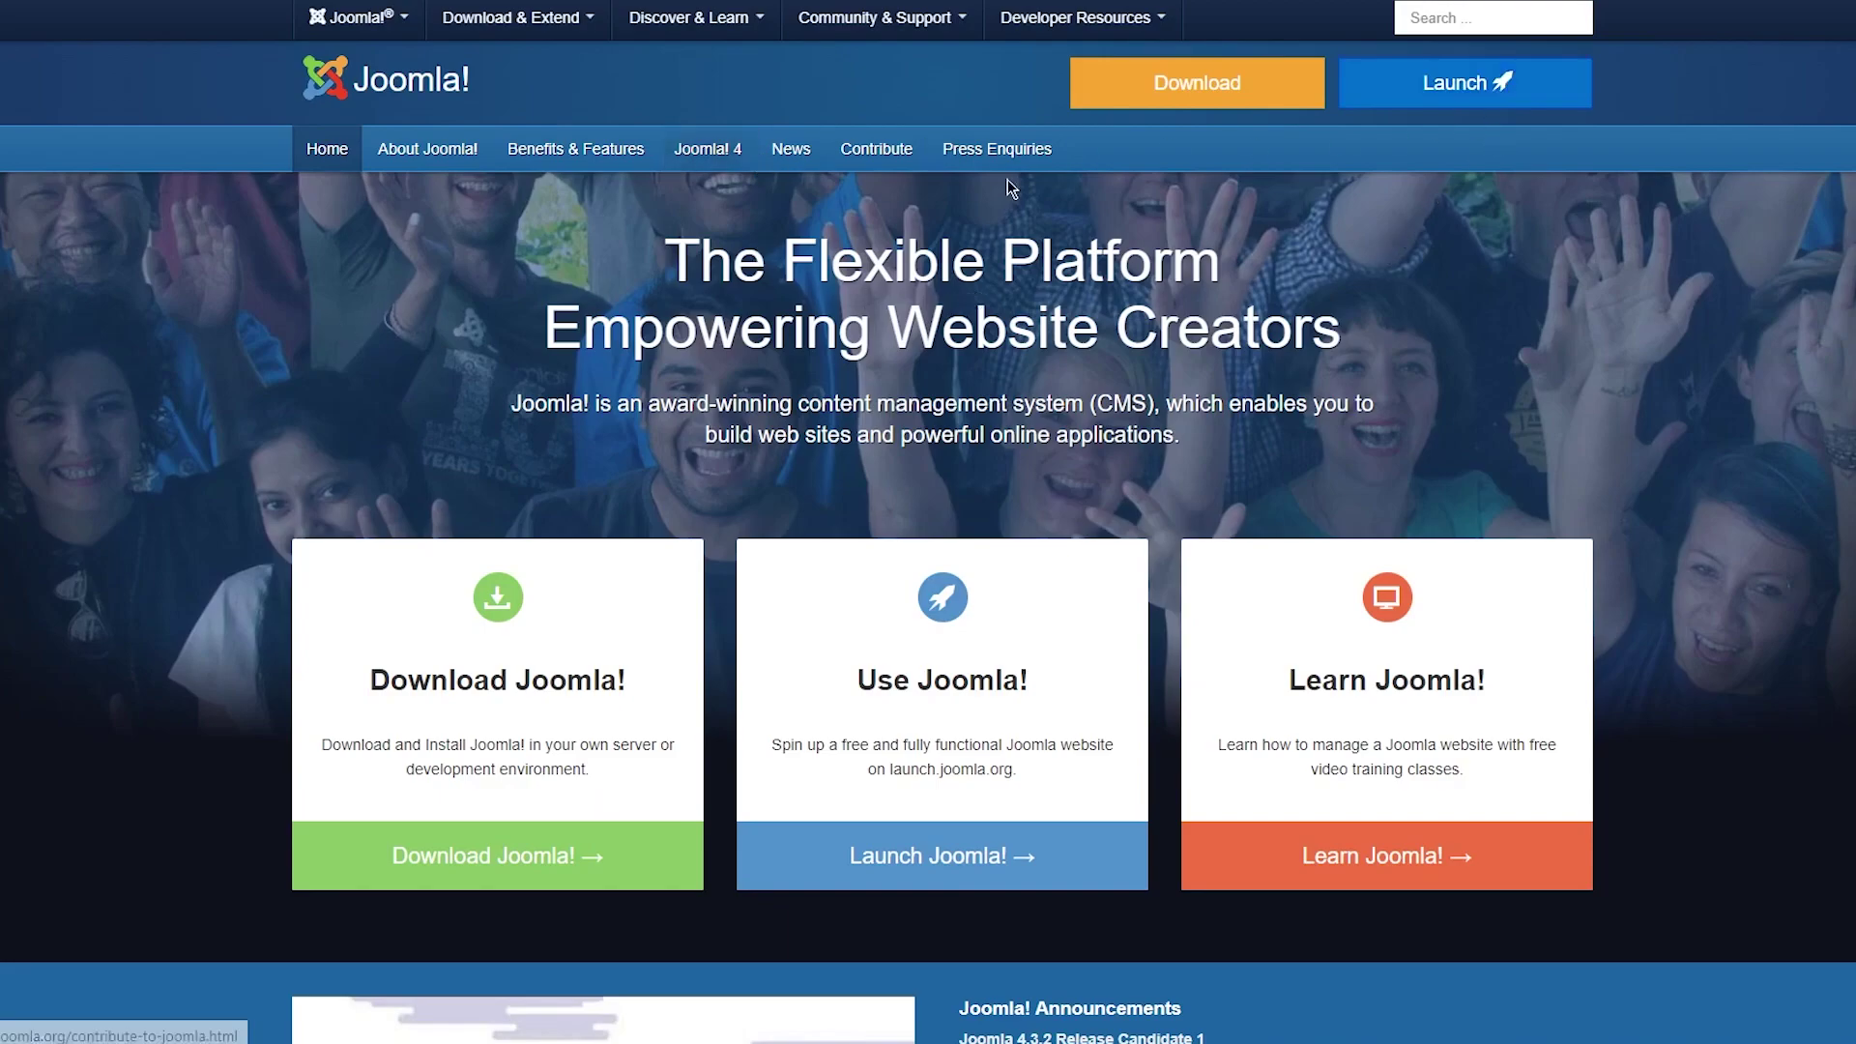
# Scroll down and back up the Joomla home page to look it over.
pyautogui.scroll(-20, 351, 256)
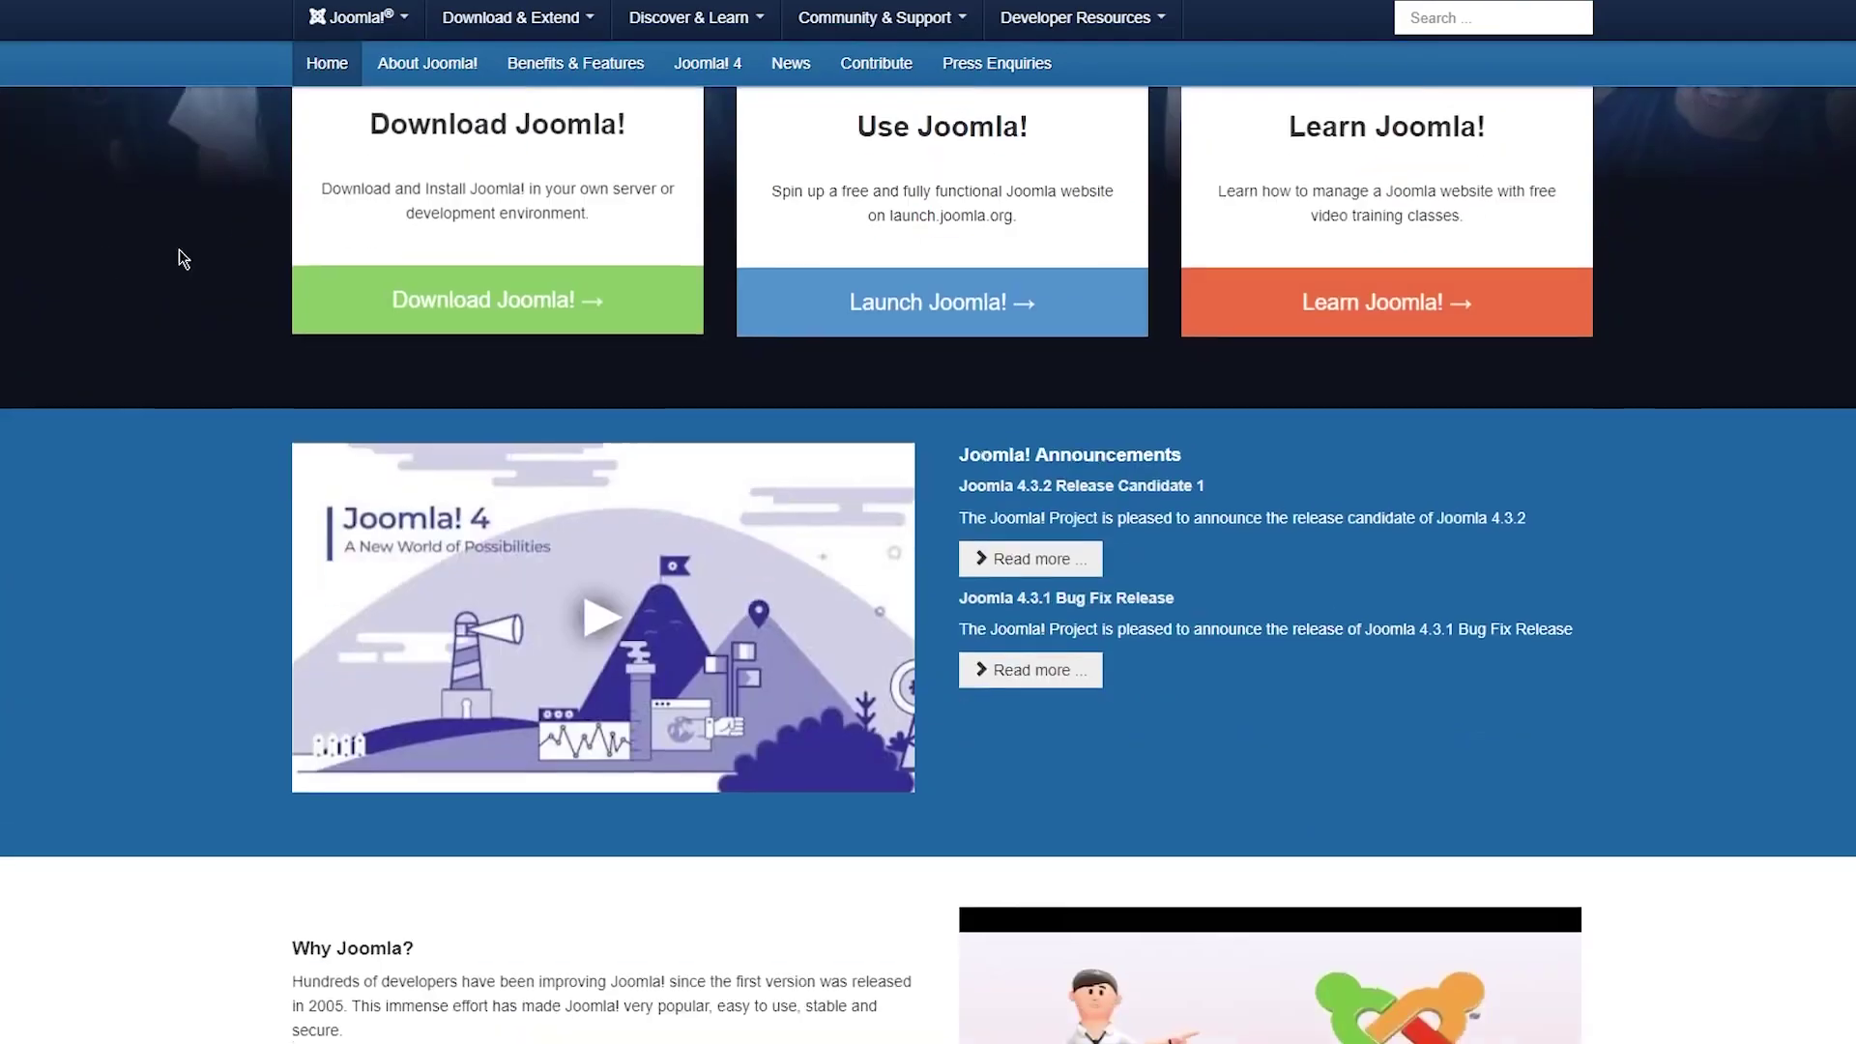
pyautogui.scroll(20, 147, 321)
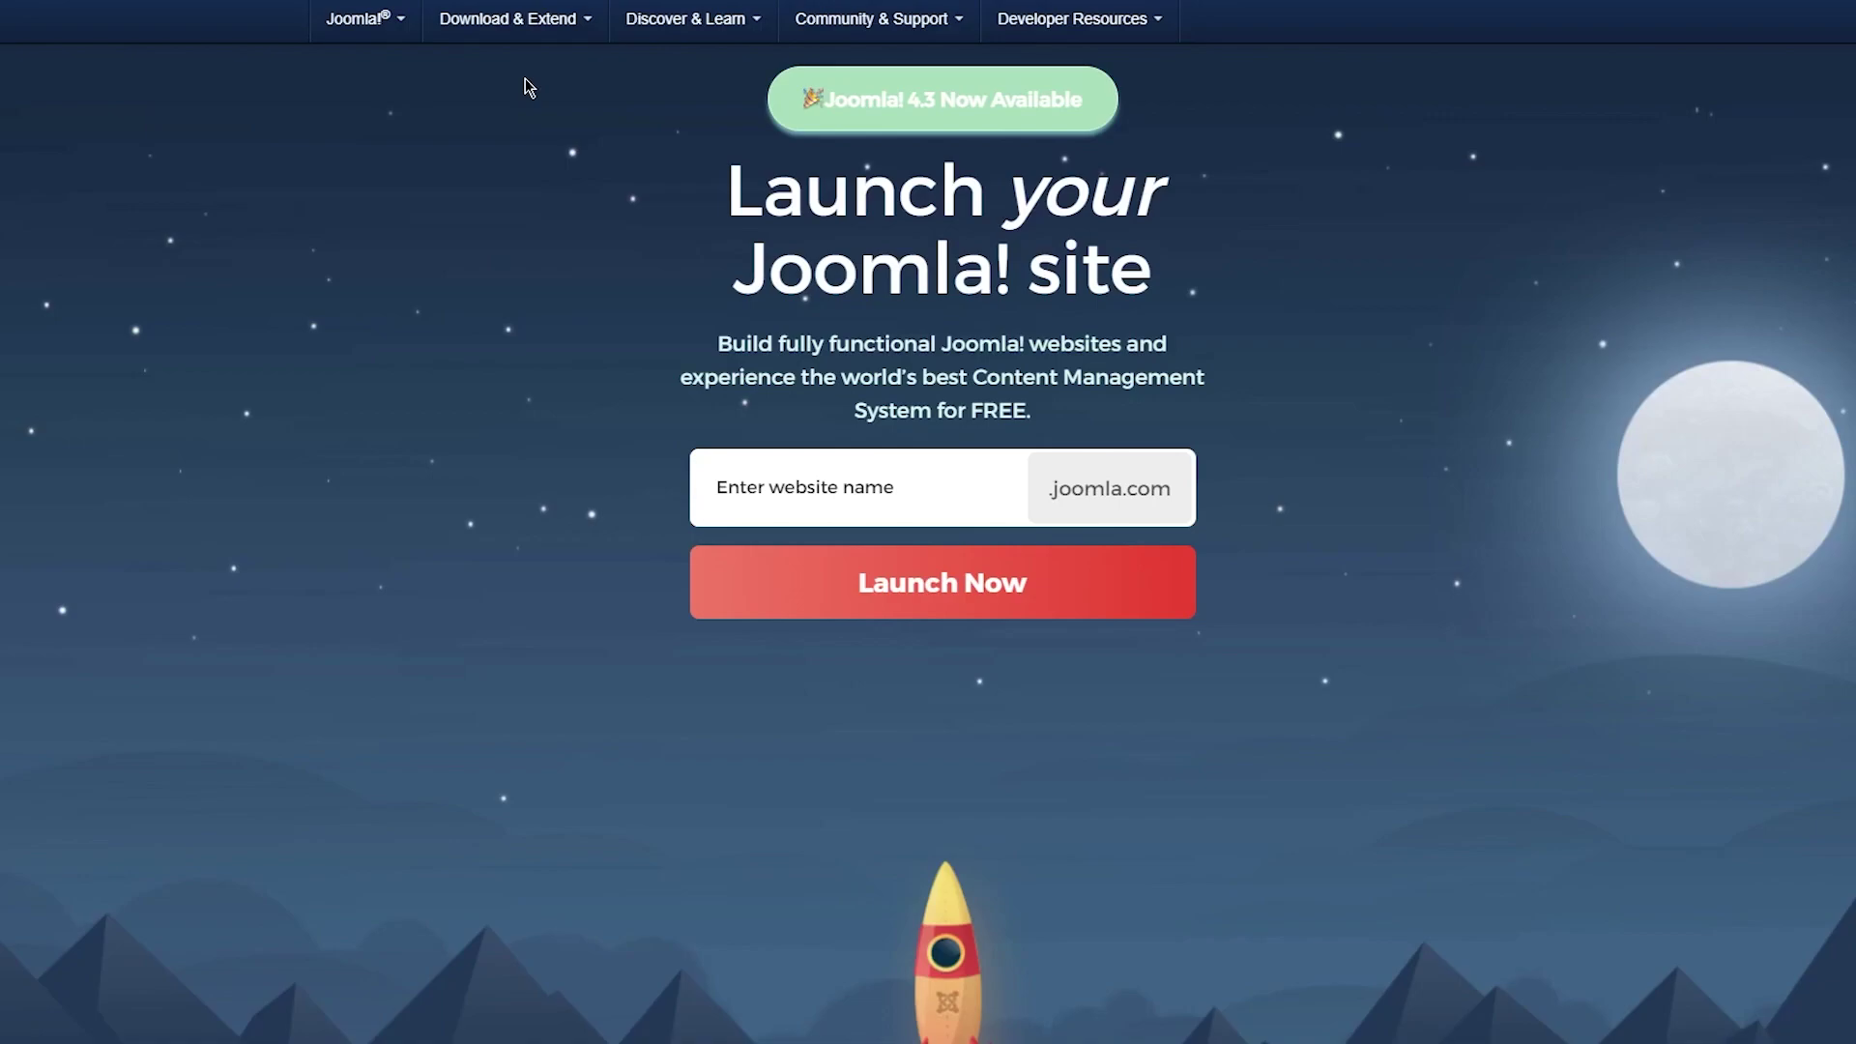
# Try the website name 'John's St', then replace the rejected name with one ending in 'uguyg'.
pyautogui.click(822, 488)
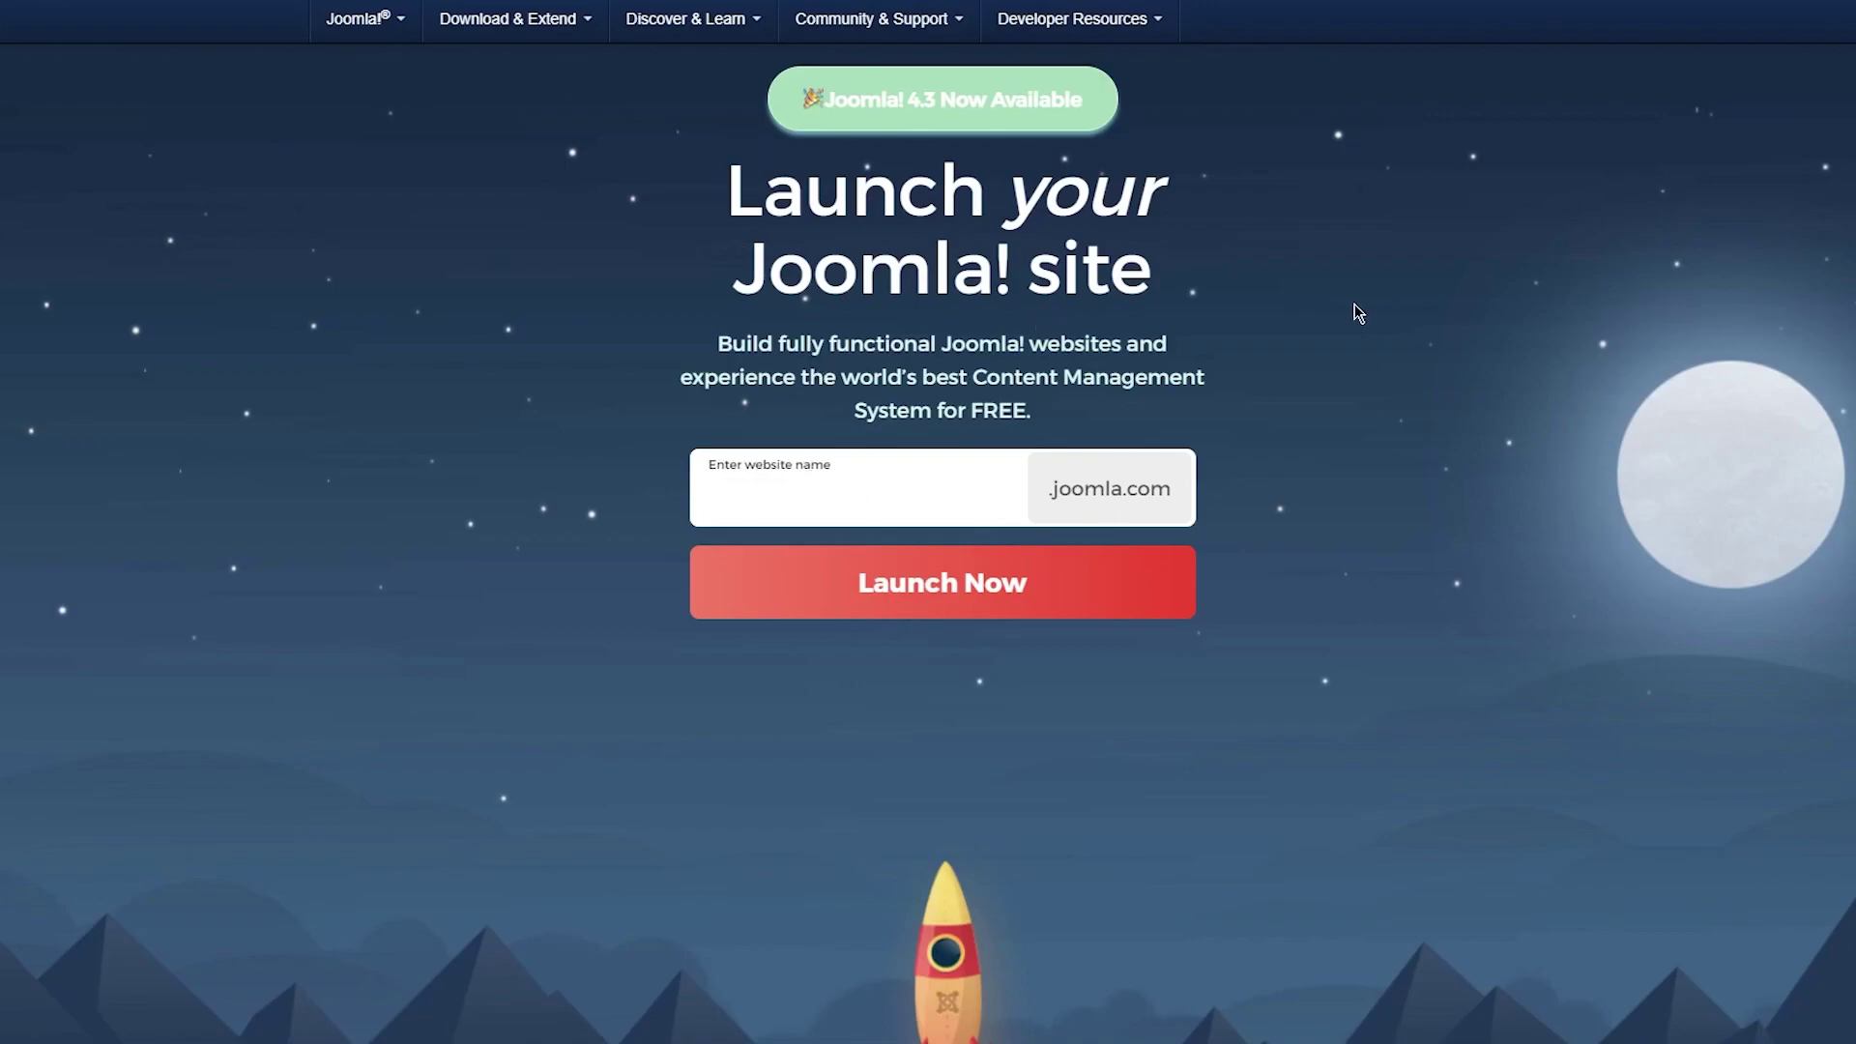
pyautogui.write("John's Store")
pyautogui.click(1007, 592)
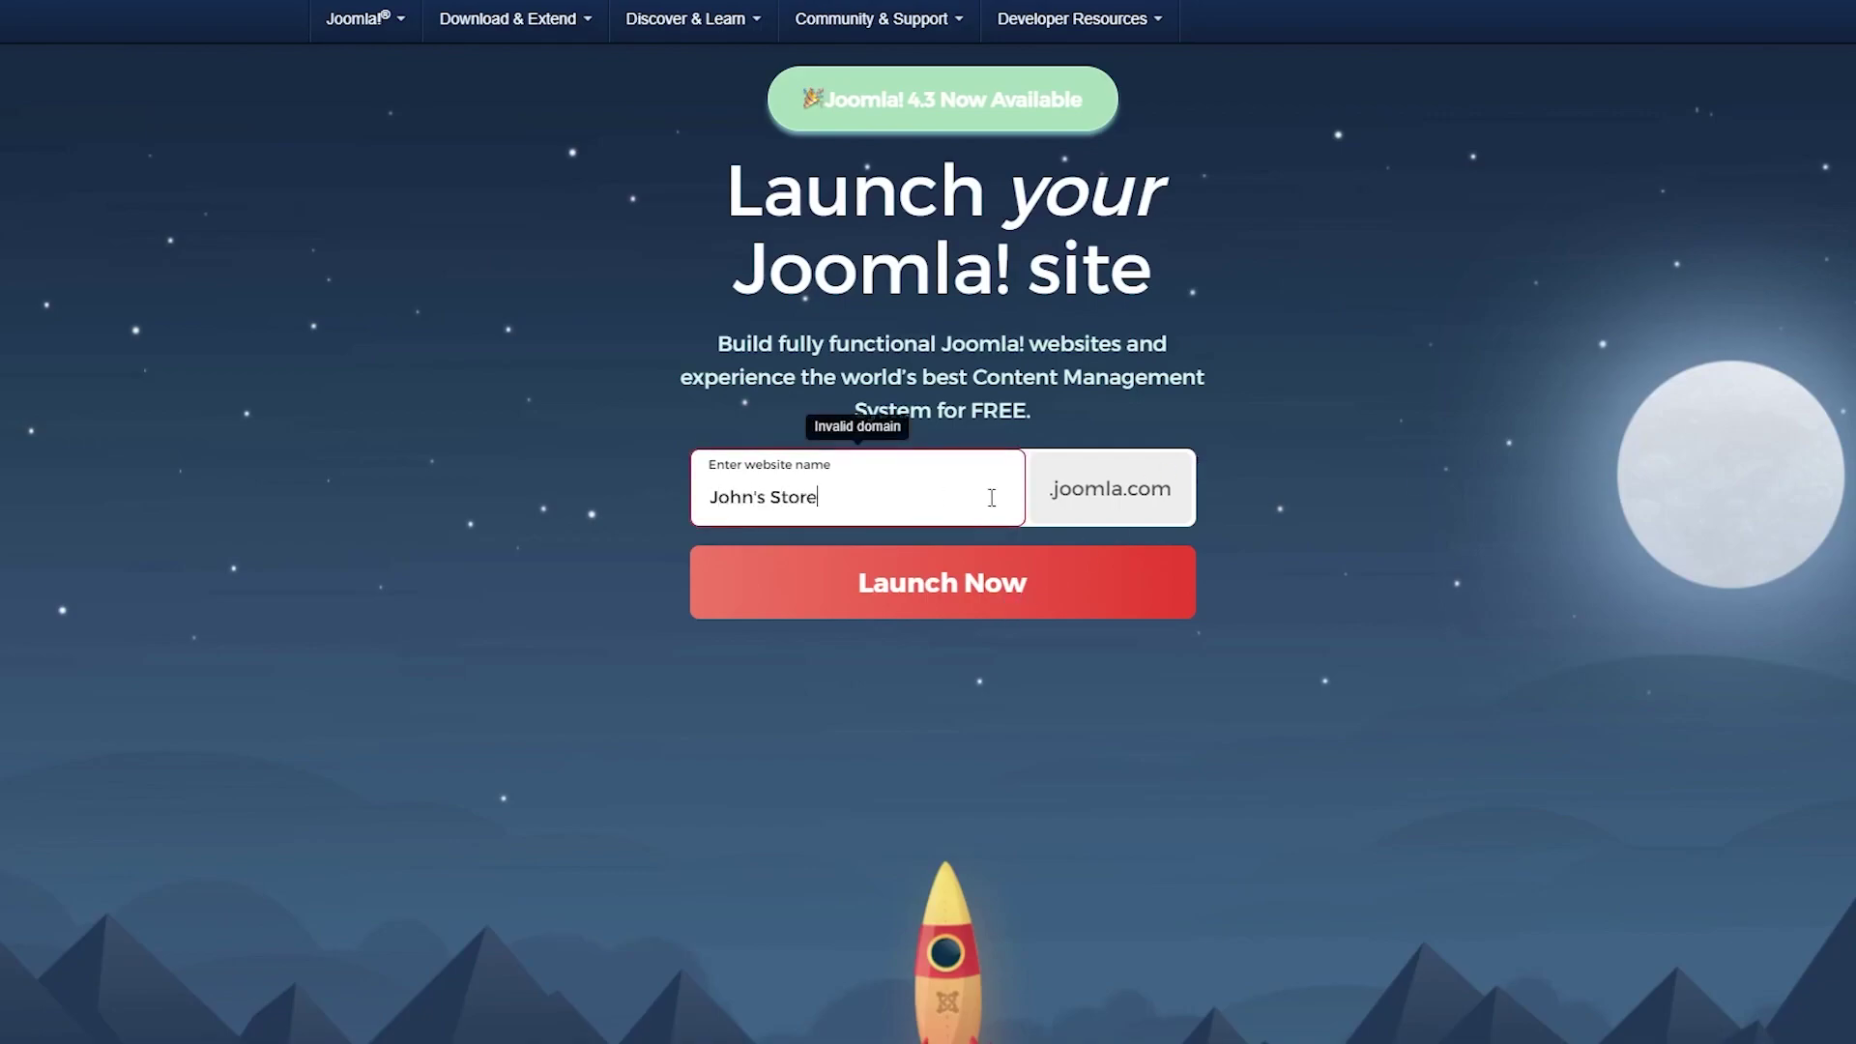
pyautogui.moveTo(890, 497); pyautogui.dragTo(599, 507)
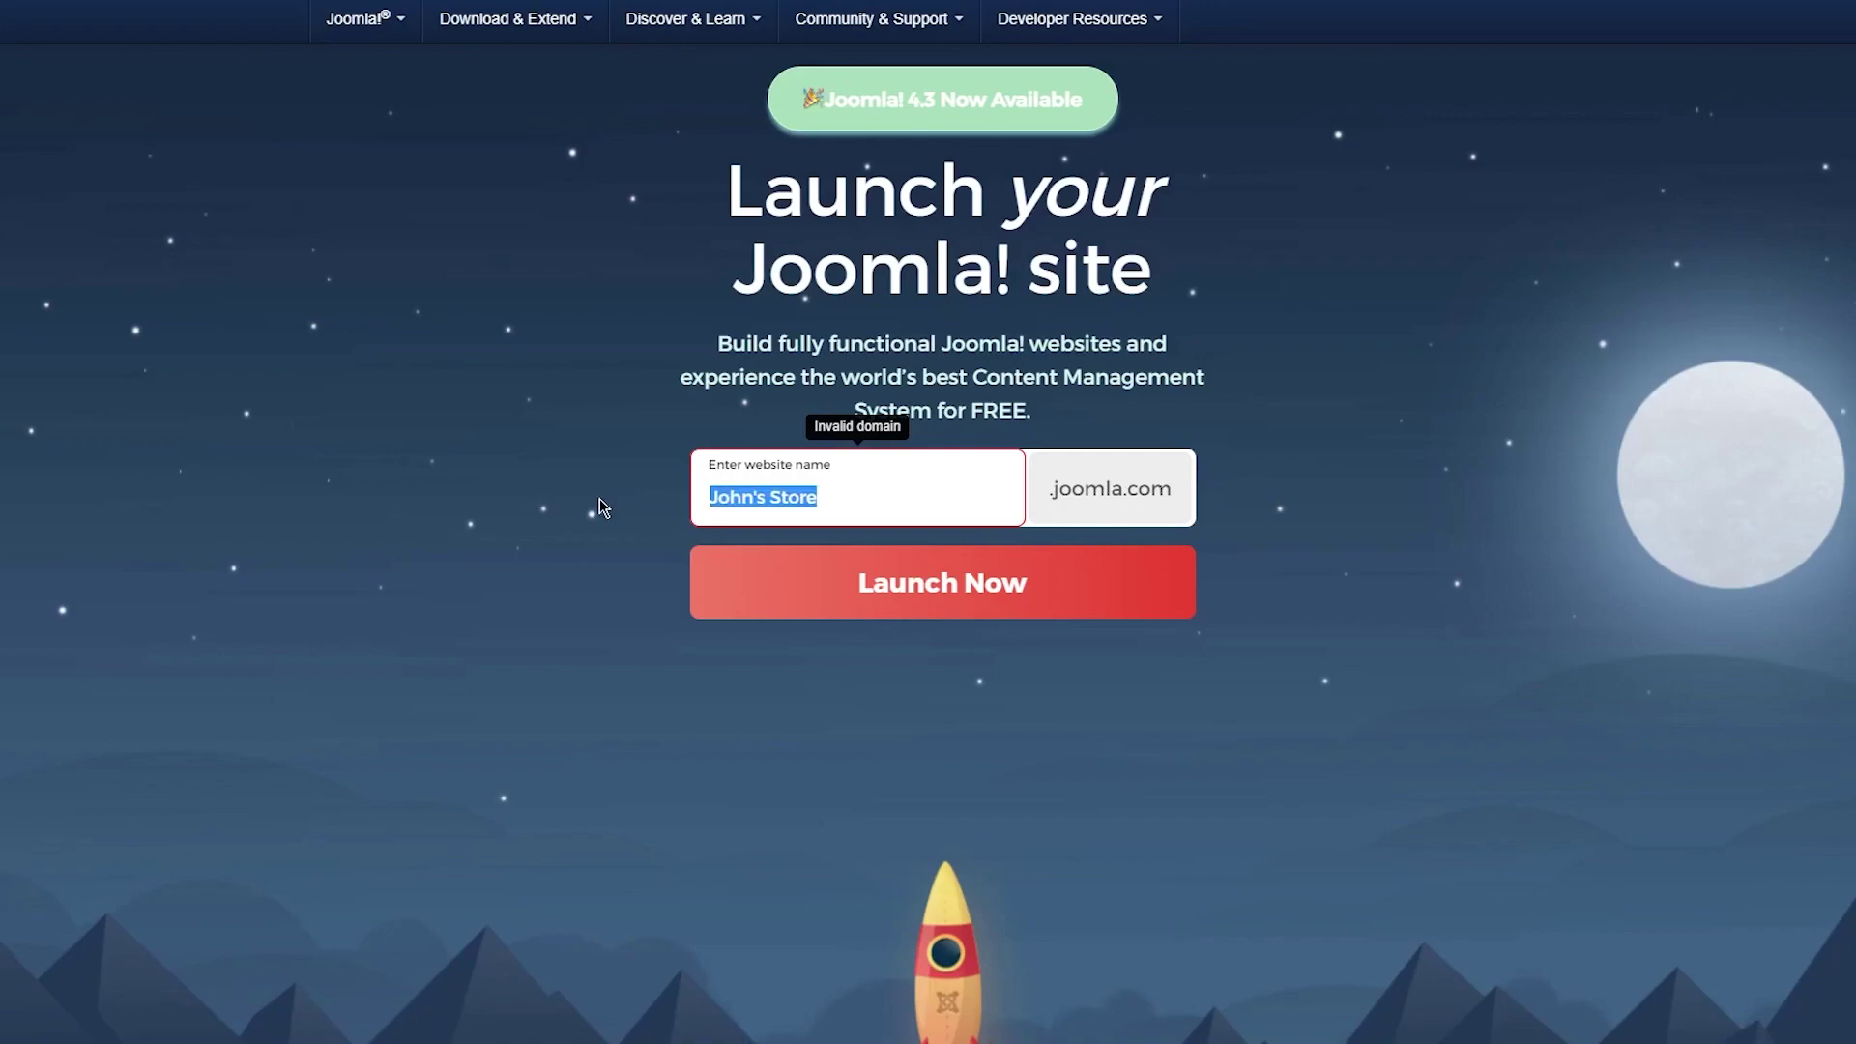
pyautogui.write('johnsstore')
pyautogui.press('BackSpace')
pyautogui.press('BackSpace')
pyautogui.press('BackSpace')
pyautogui.press('BackSpace')
pyautogui.press('BackSpace')
pyautogui.write('uguyg')
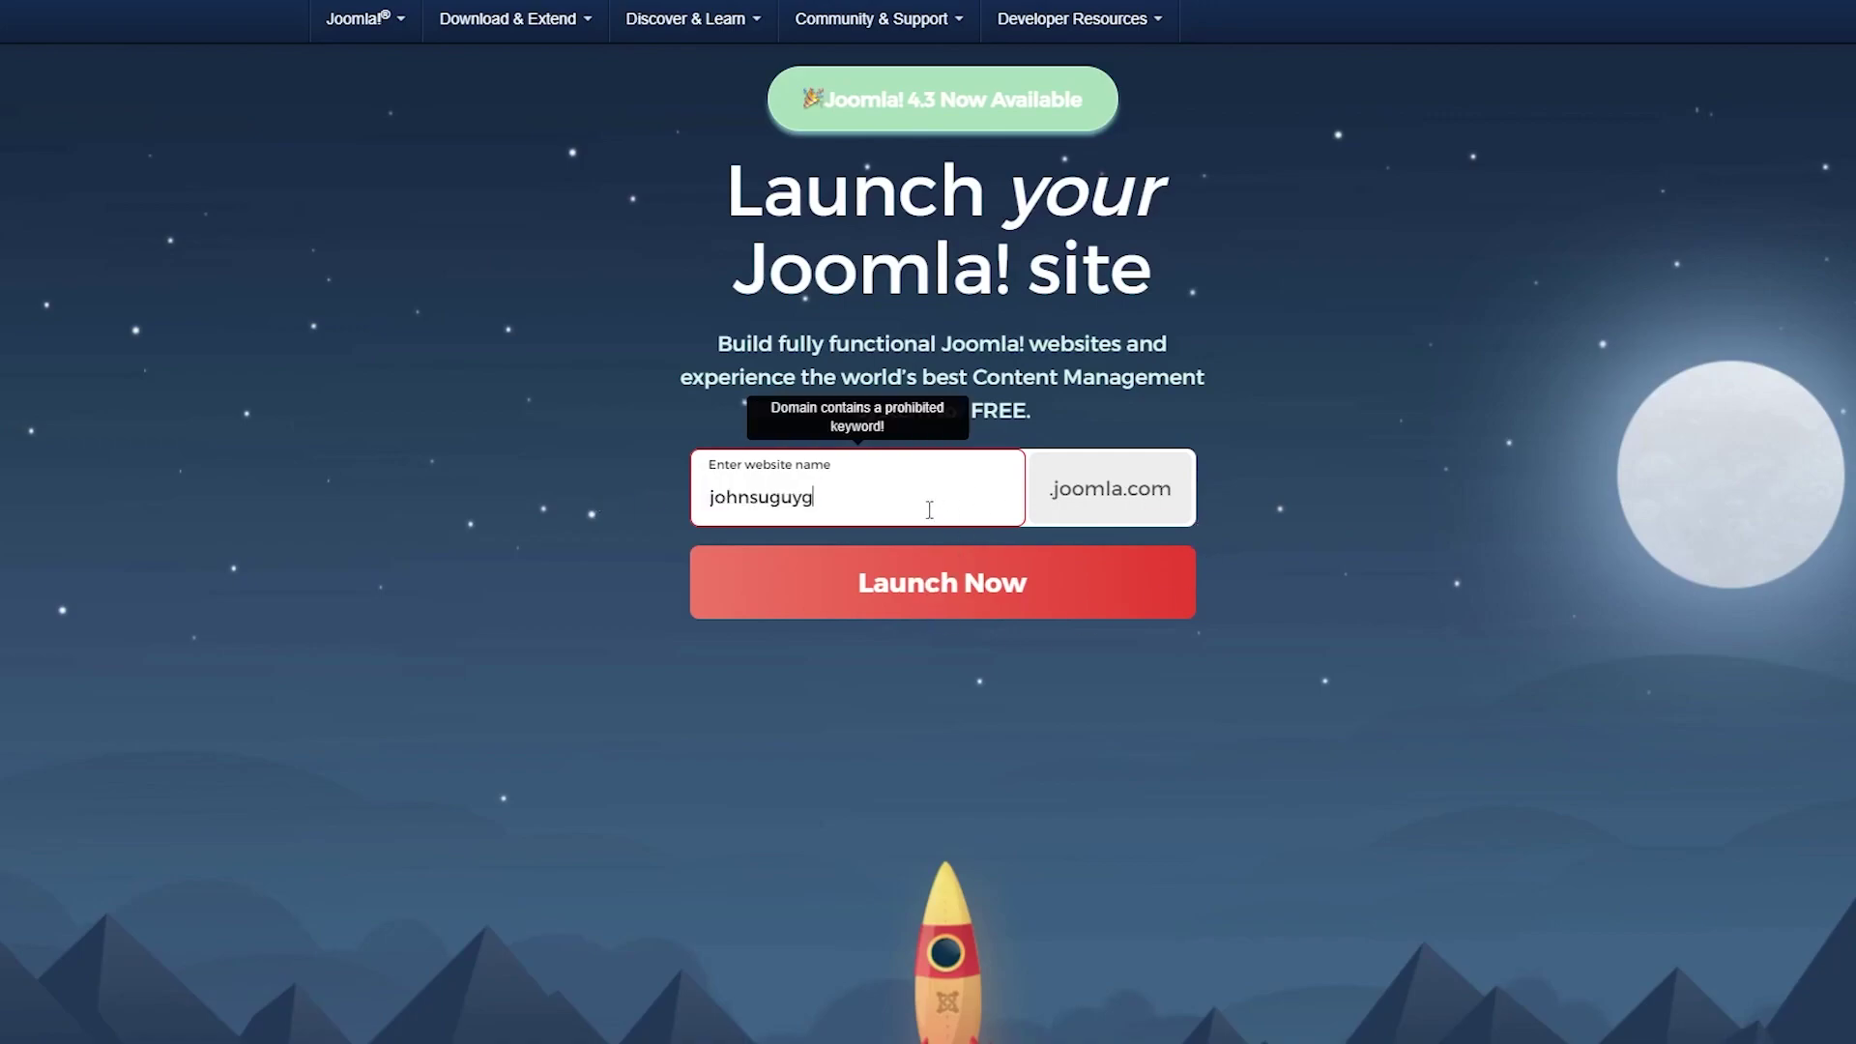
pyautogui.click(891, 611)
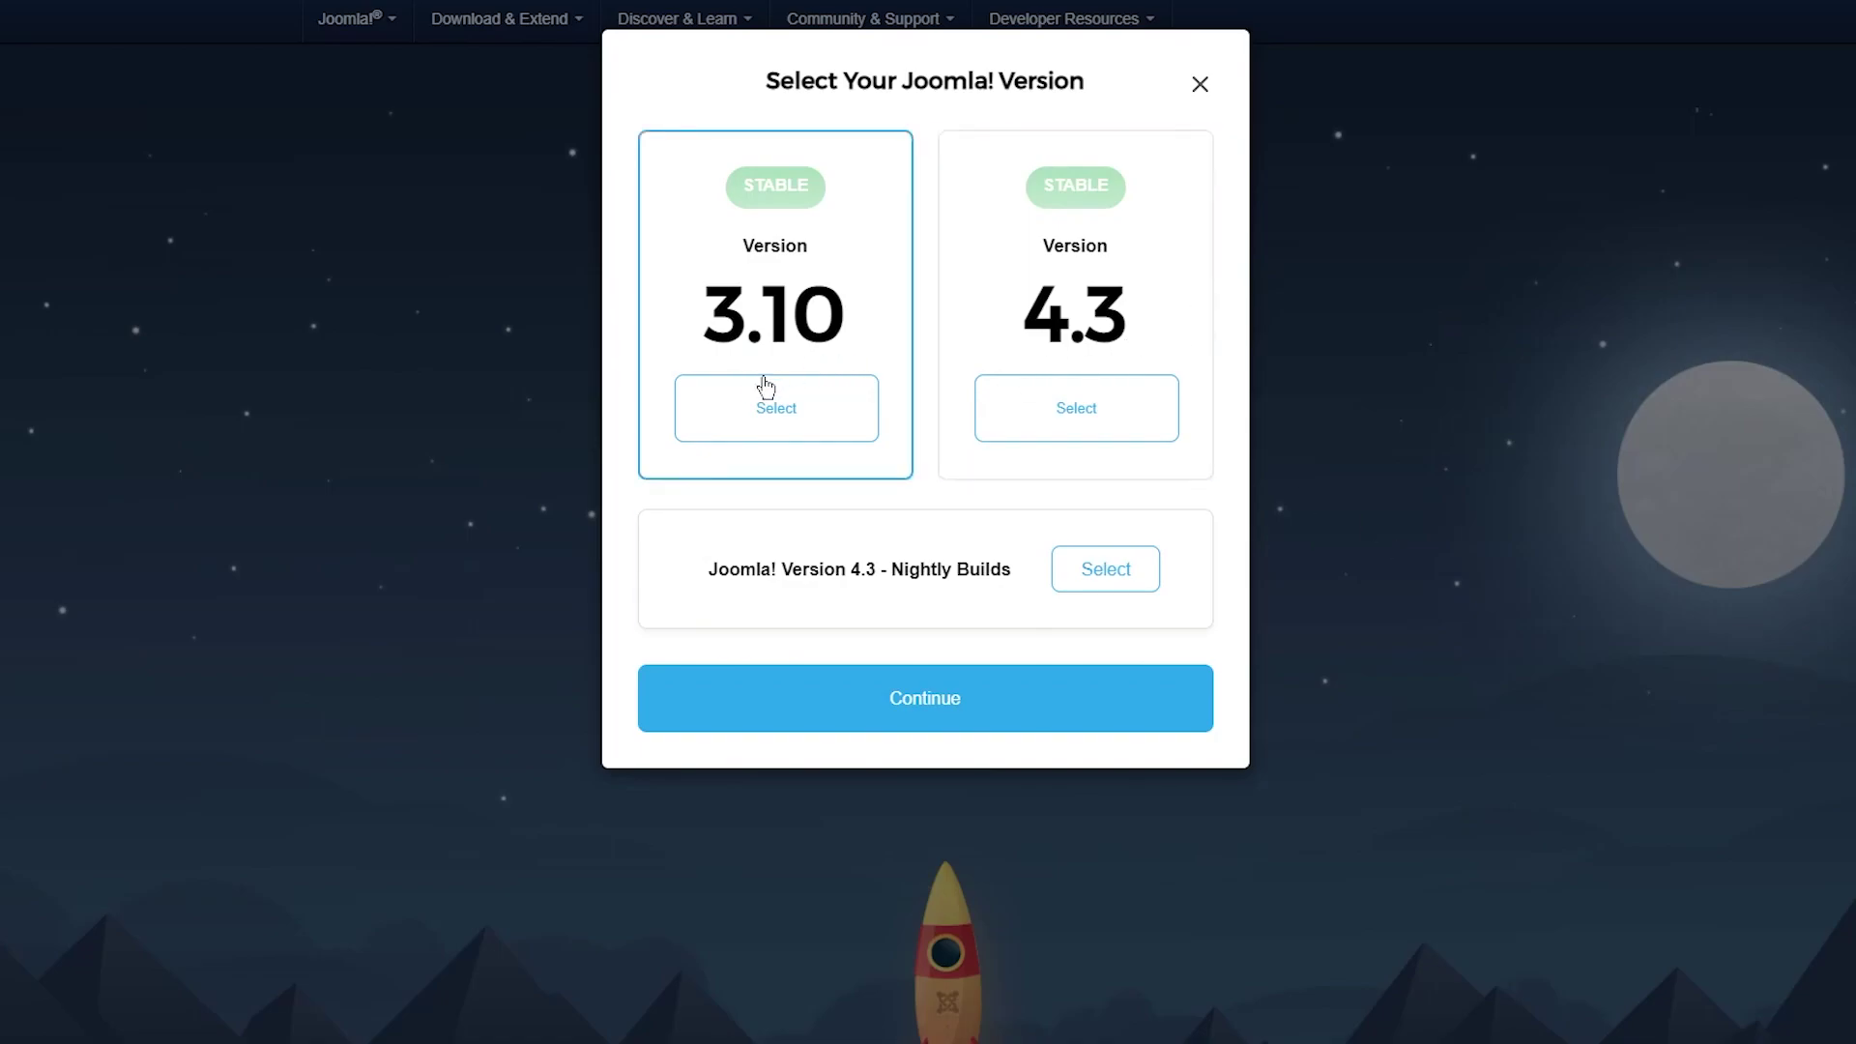
# Choose Joomla version 4.3, review its monthly-renewal notice, and continue to registration.
pyautogui.click(1044, 408)
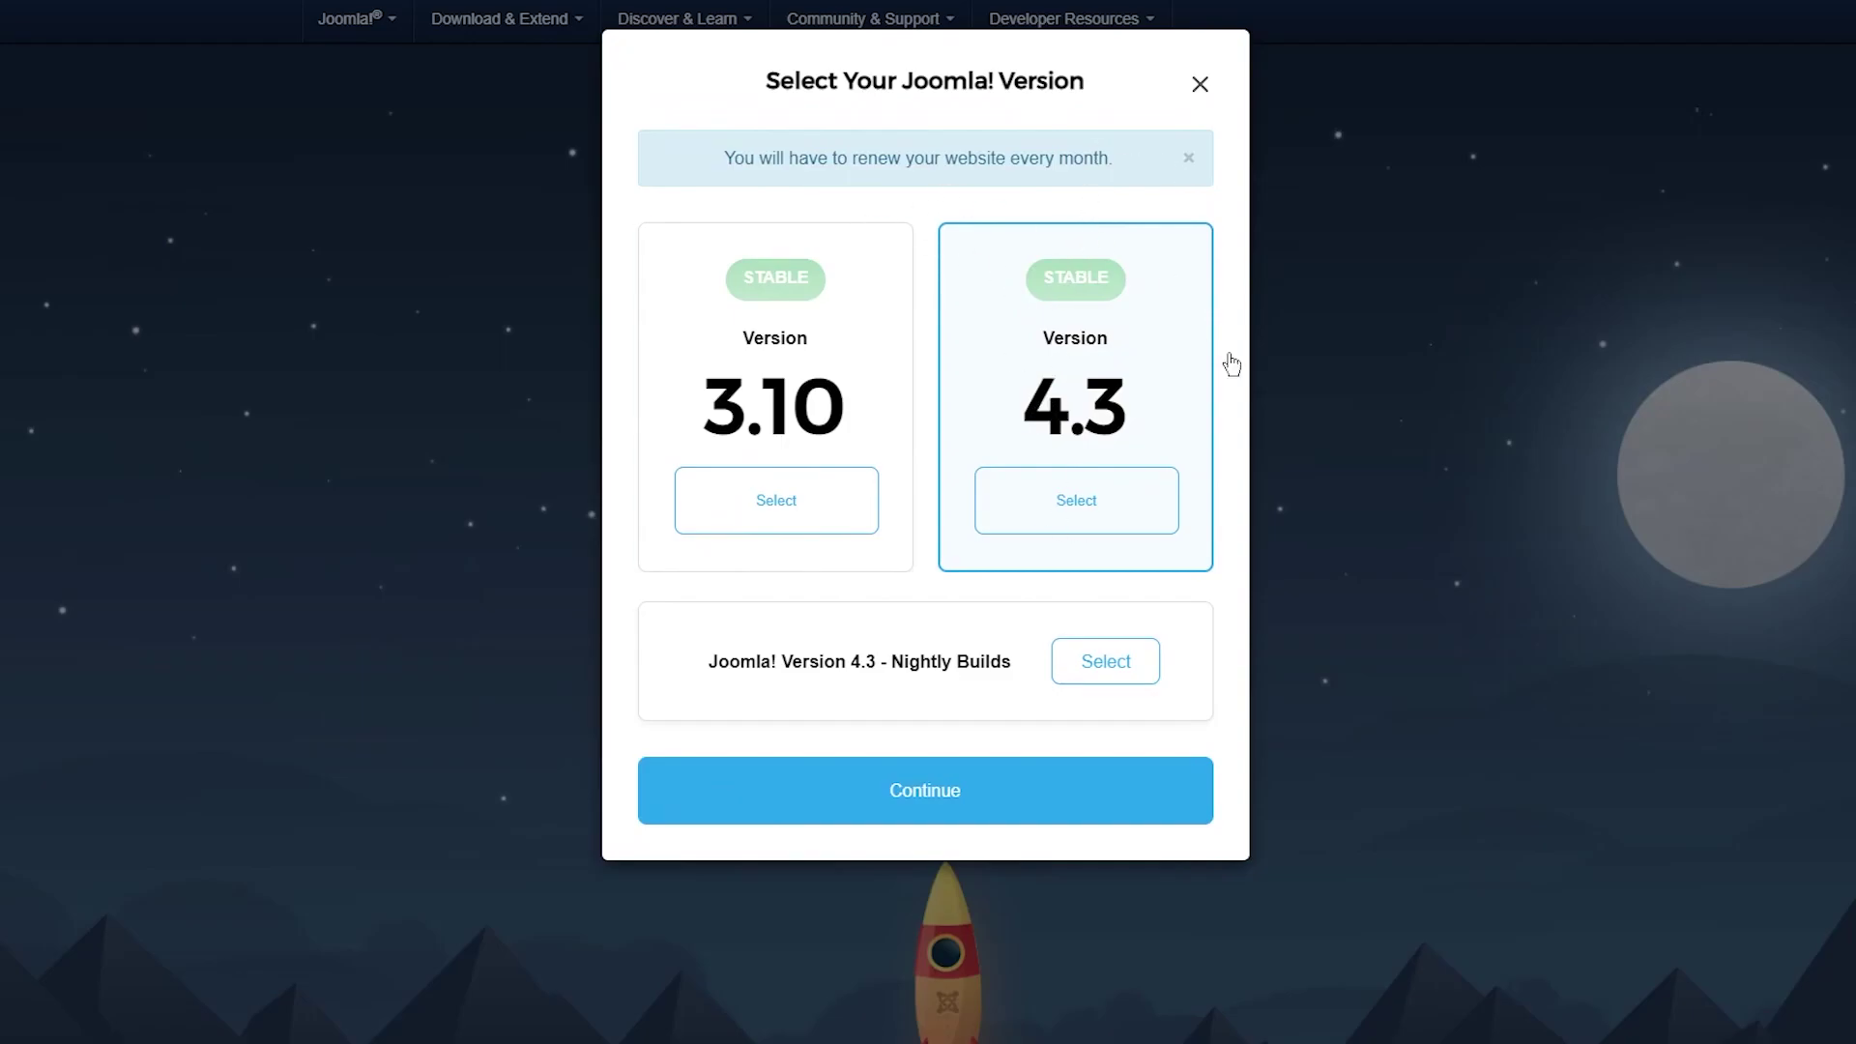
pyautogui.moveTo(764, 158); pyautogui.dragTo(1148, 178)
pyautogui.click(940, 114)
pyautogui.click(974, 807)
pyautogui.scroll(-1, 931, 541)
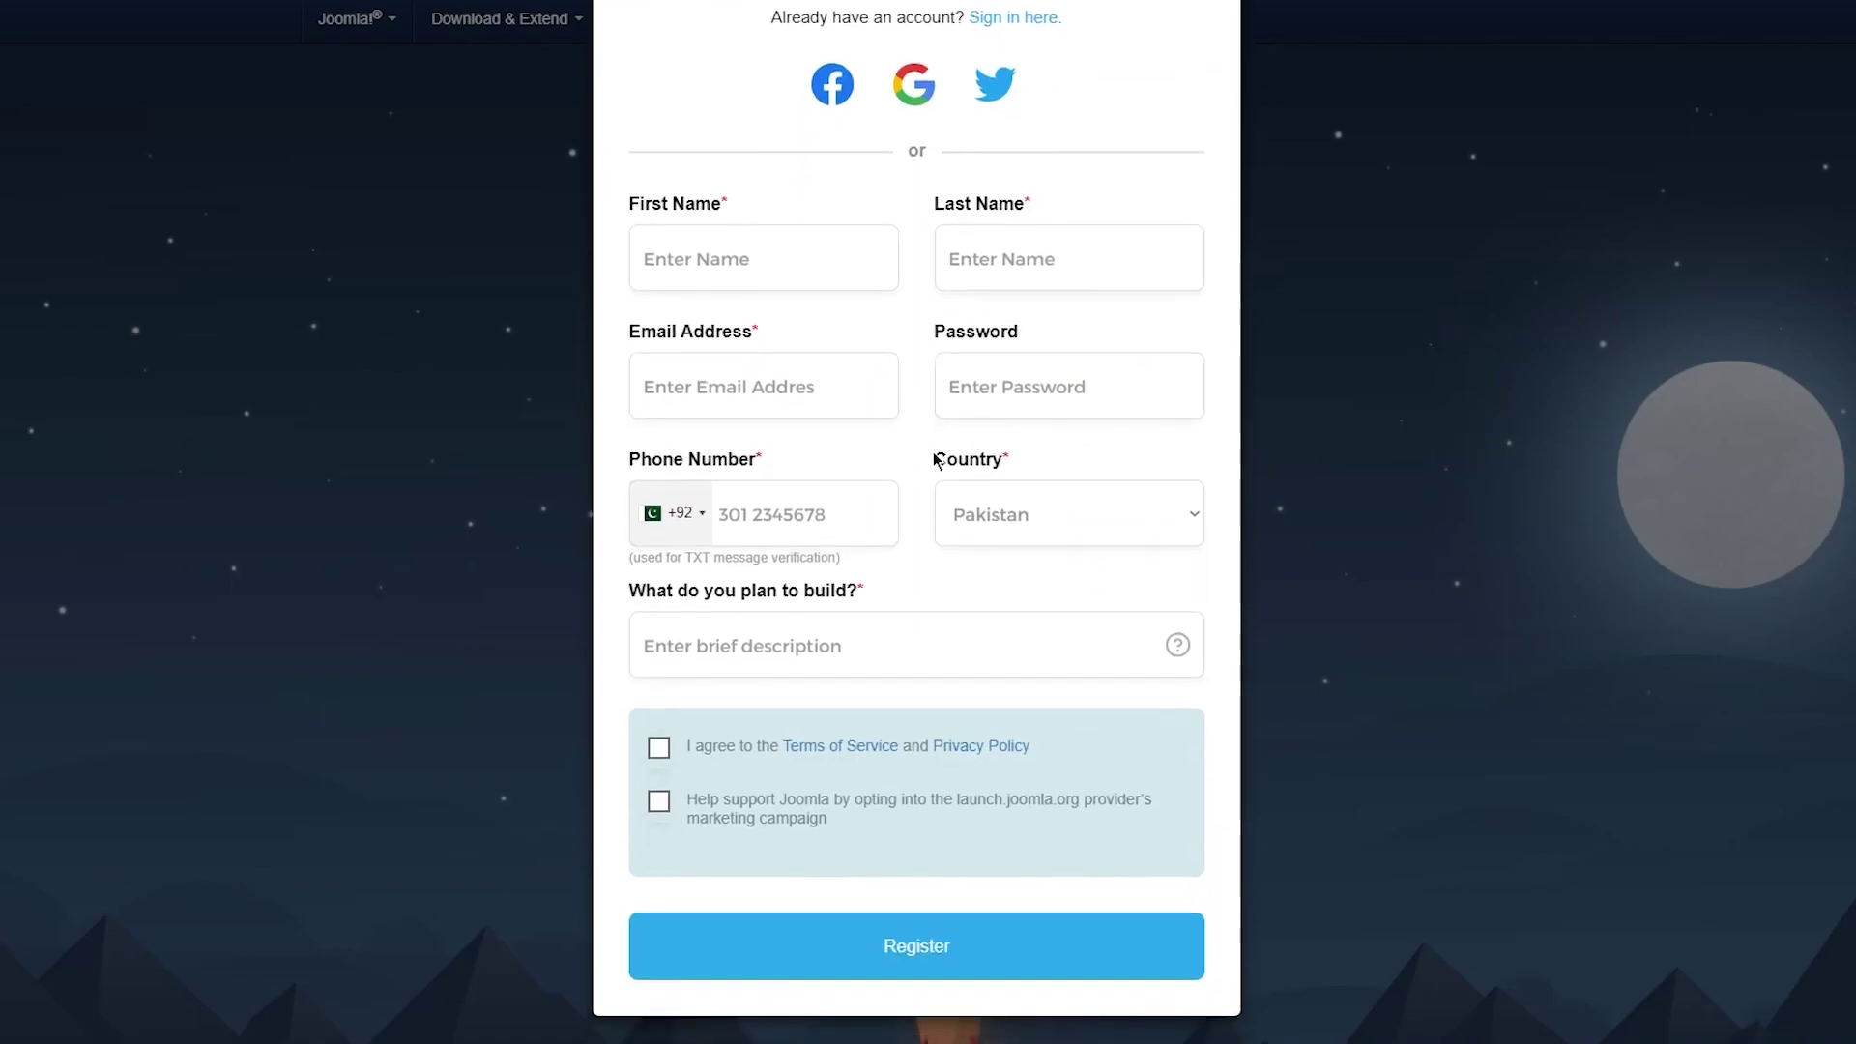
# Autofill the saved name and country, and paste the temporary Temp Mail address as email.
pyautogui.scroll(1, 936, 450)
pyautogui.click(732, 370)
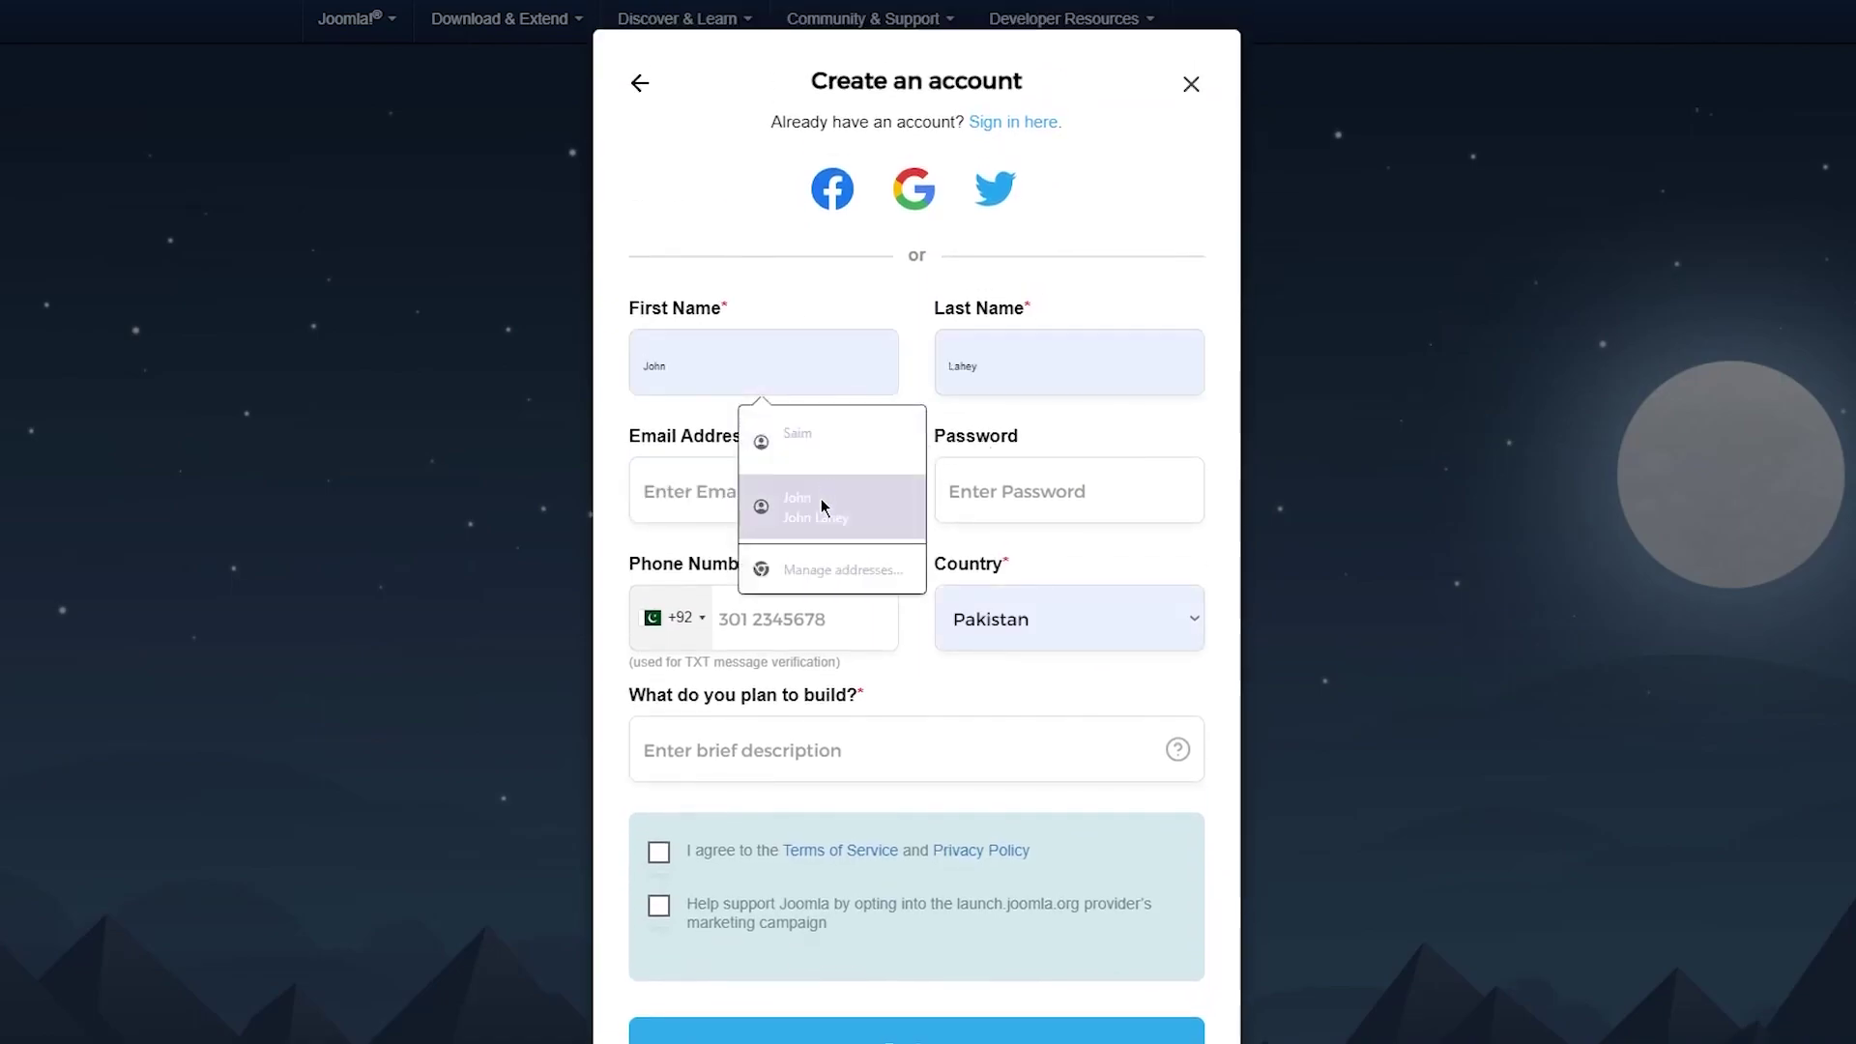
pyautogui.click(787, 501)
pyautogui.click(804, 469)
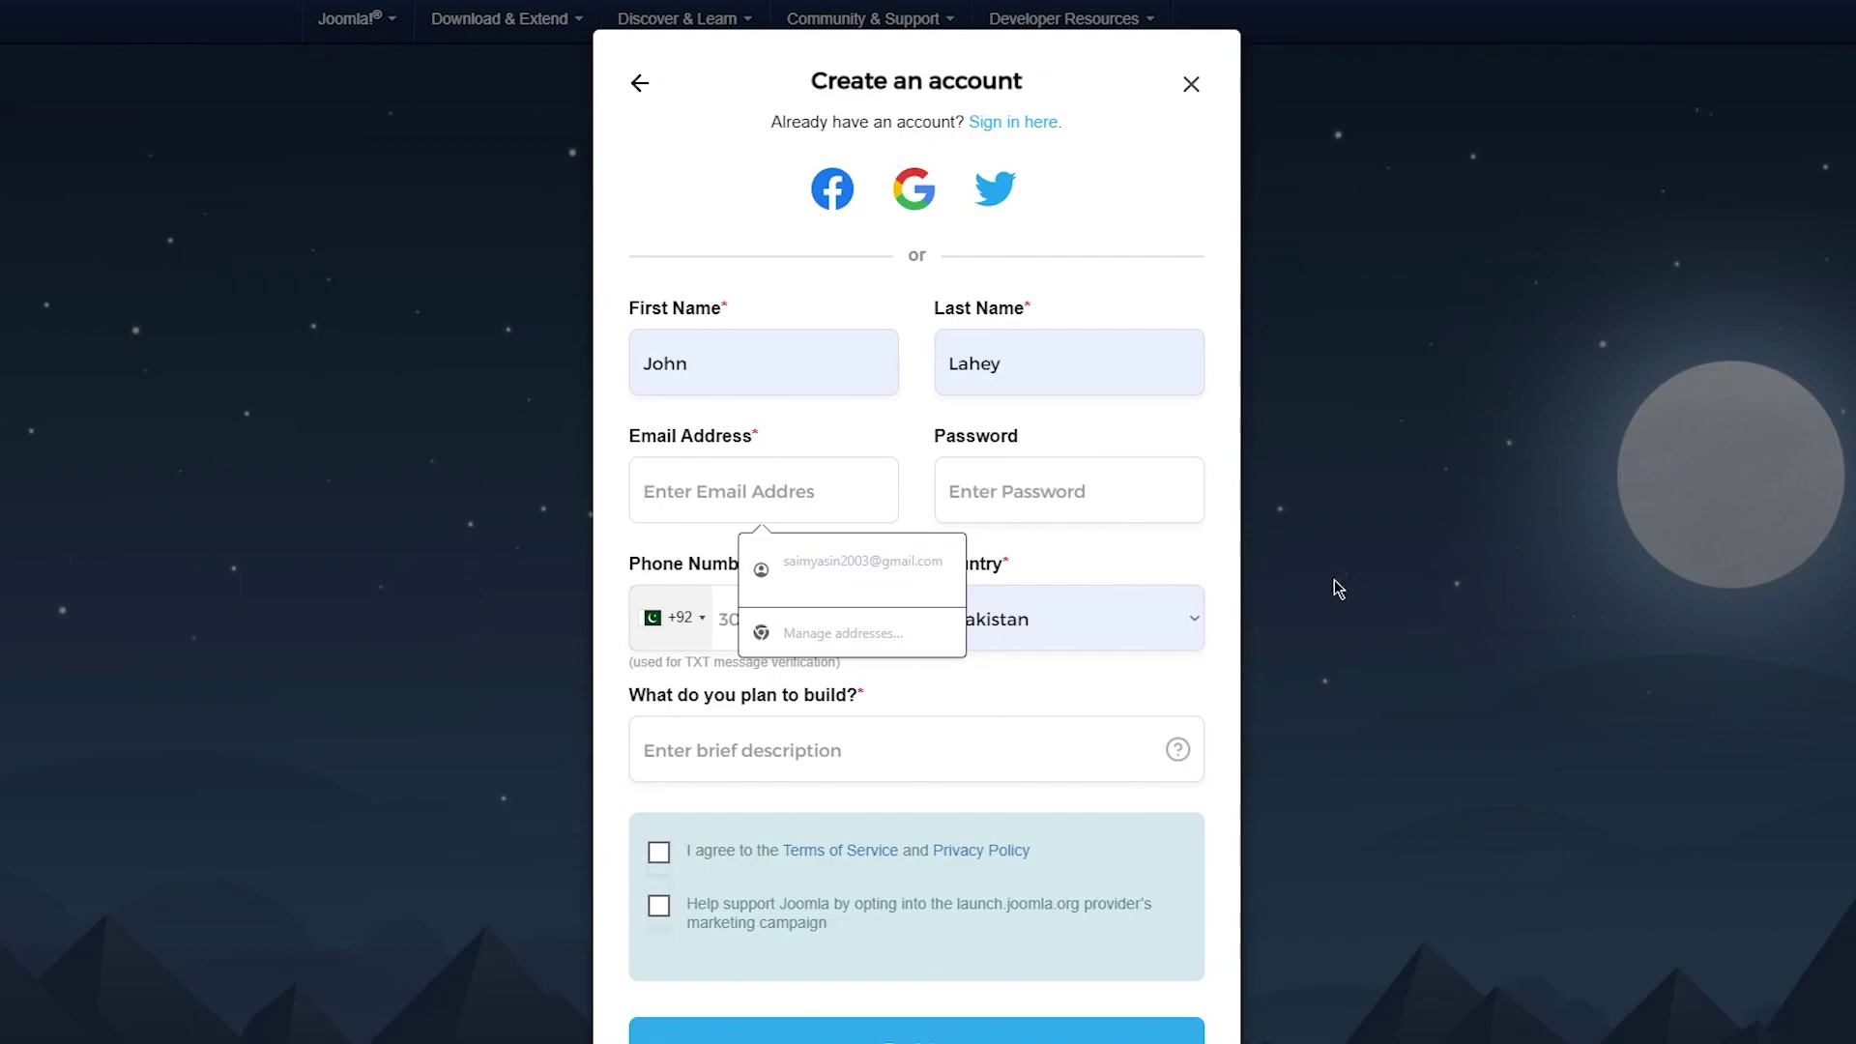
pyautogui.press('Tab')
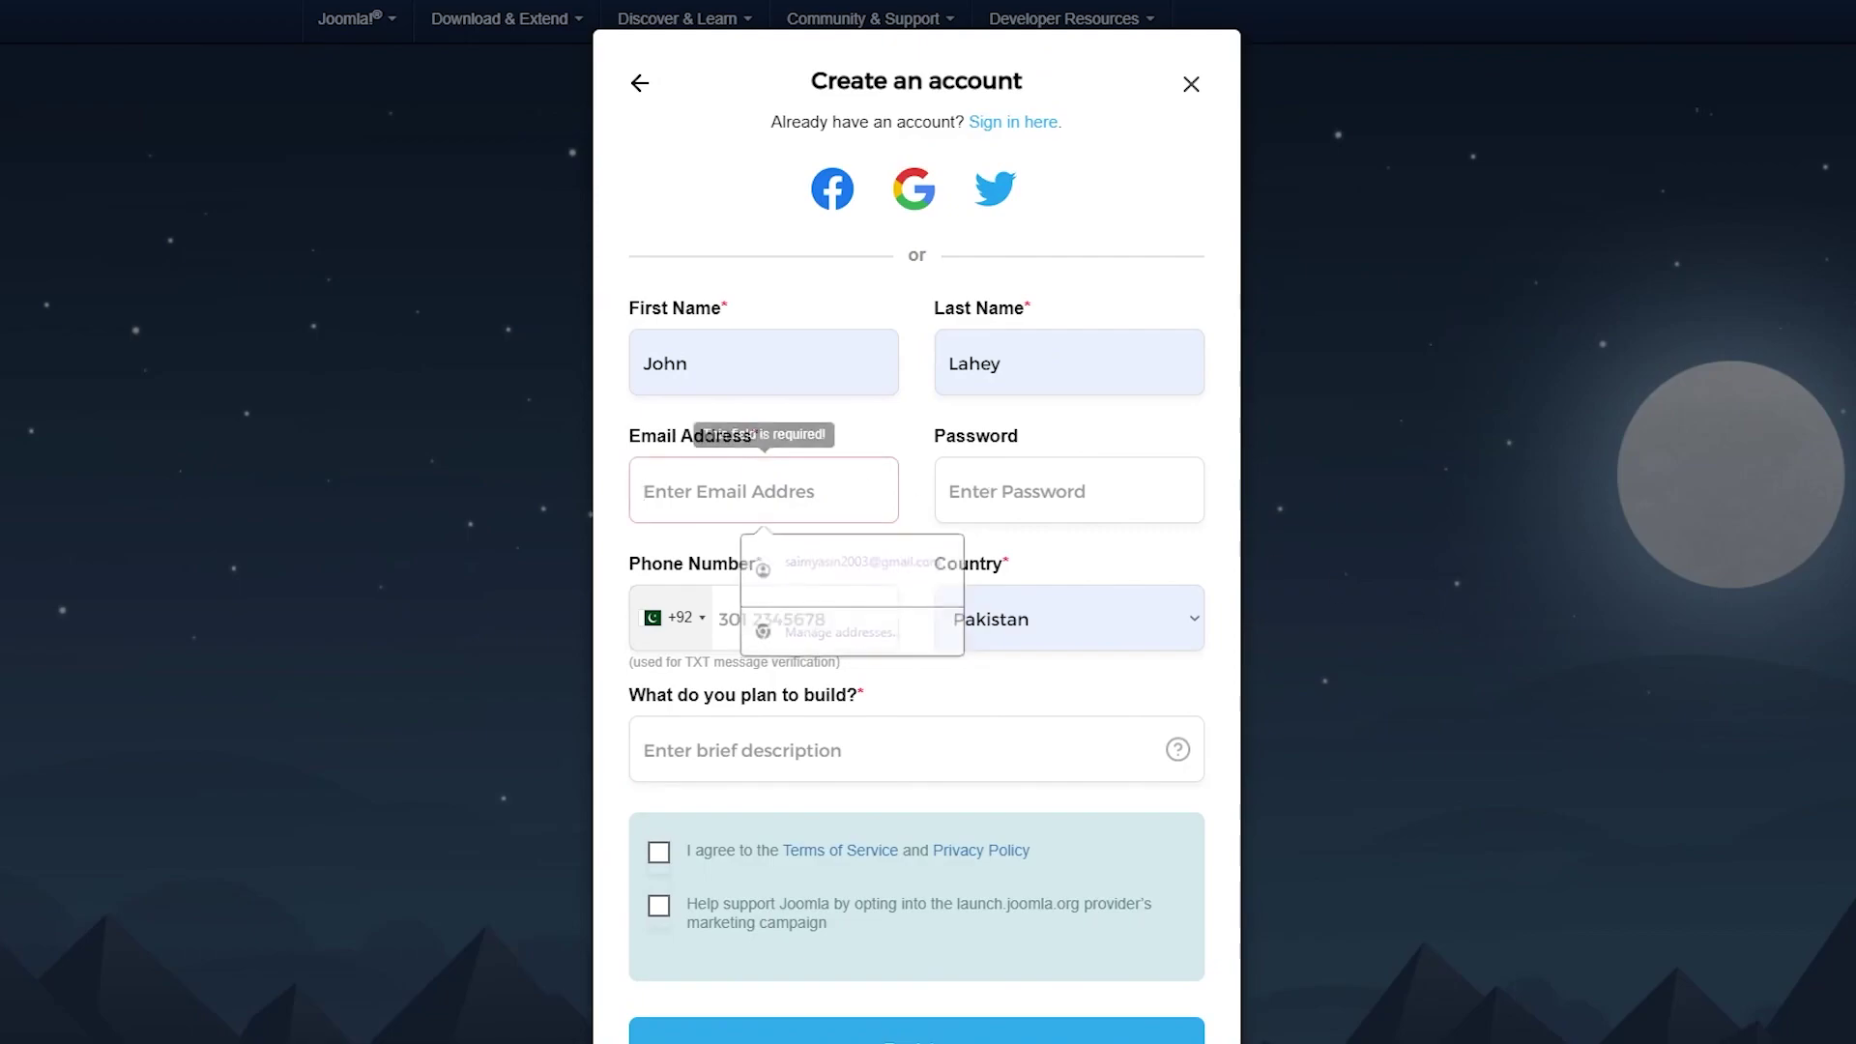
pyautogui.click(644, 491)
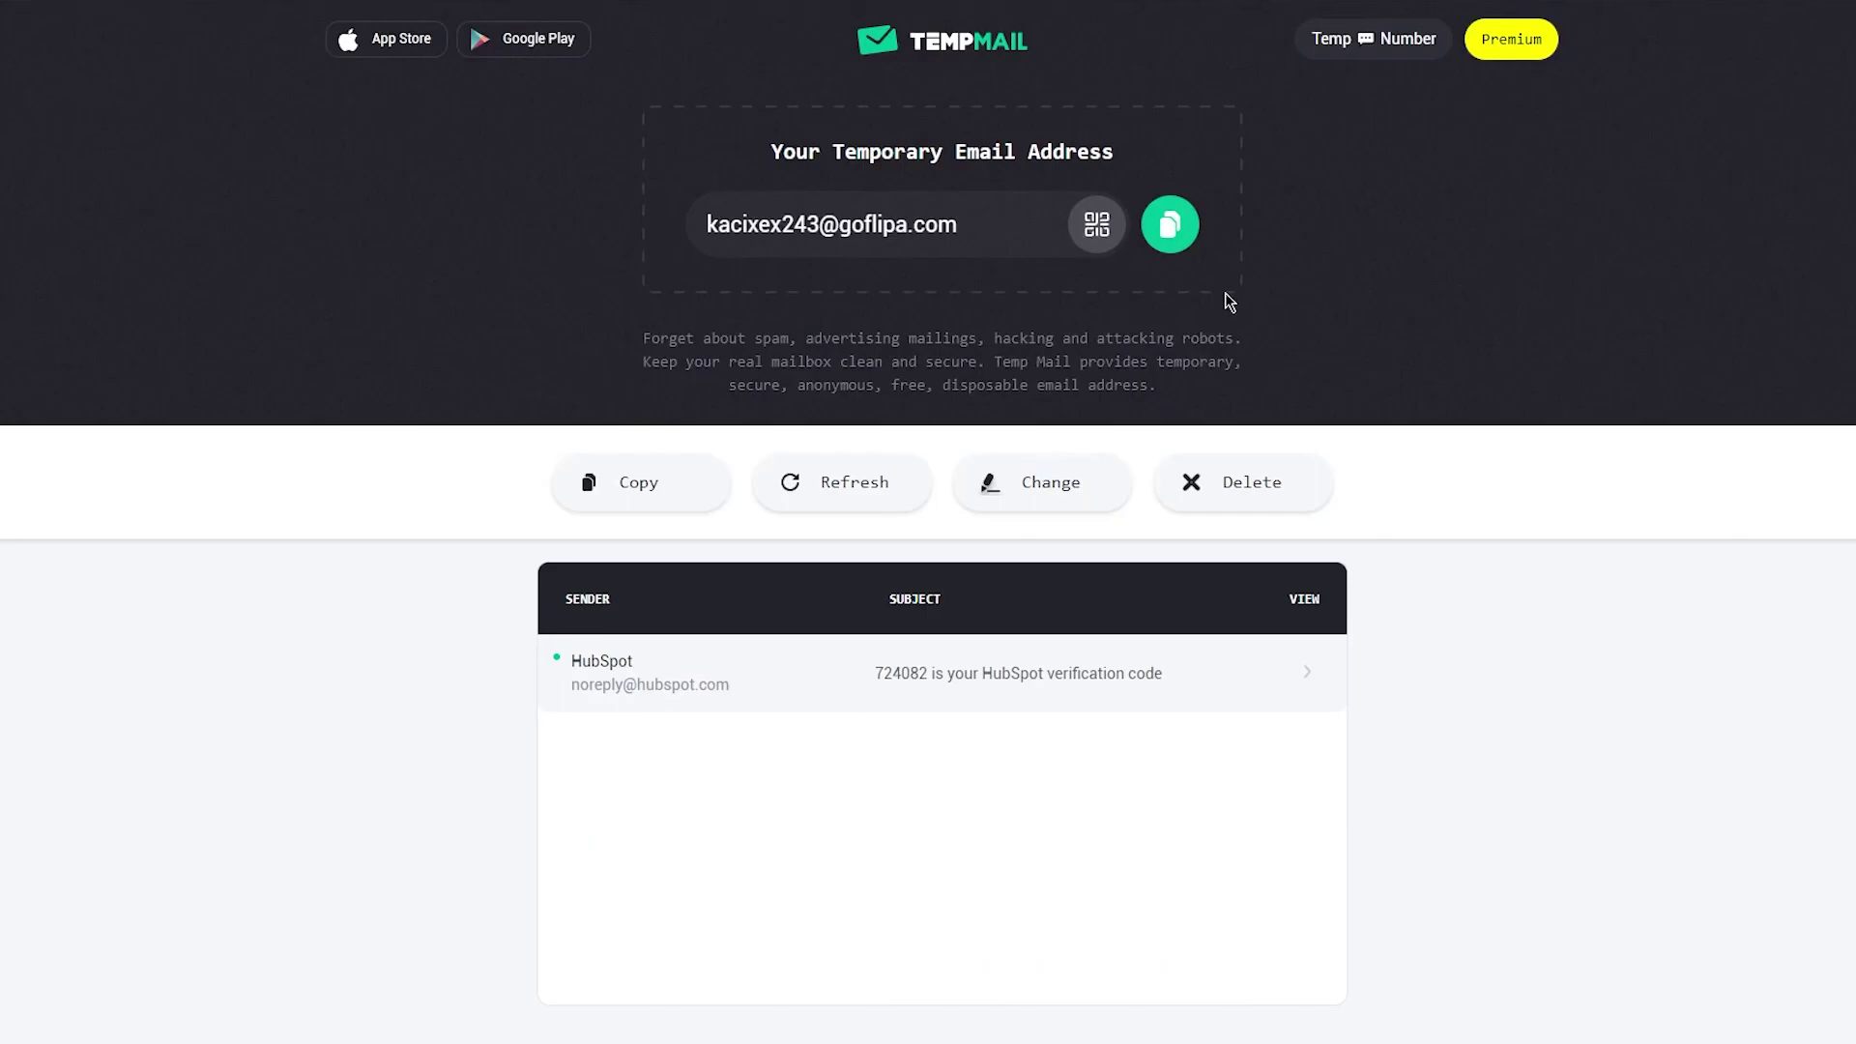
pyautogui.click(1170, 225)
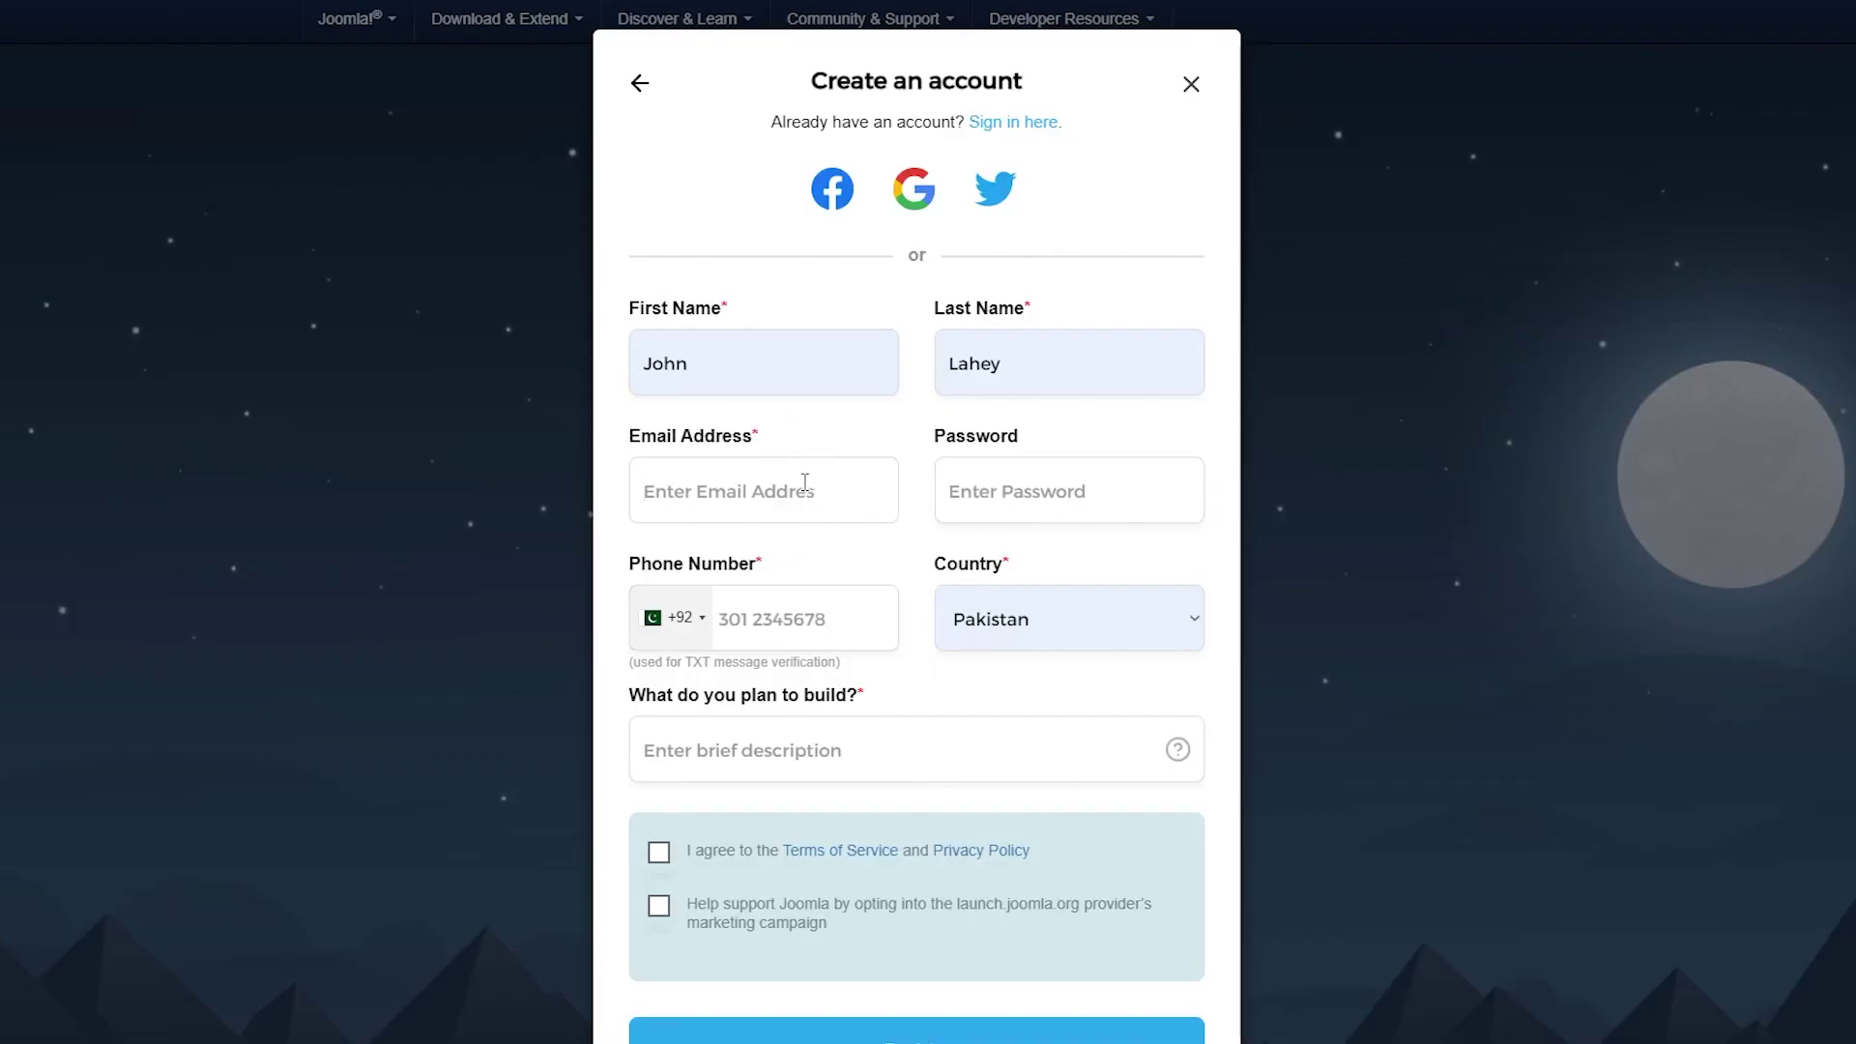
pyautogui.click(801, 488)
pyautogui.rightClick(800, 488)
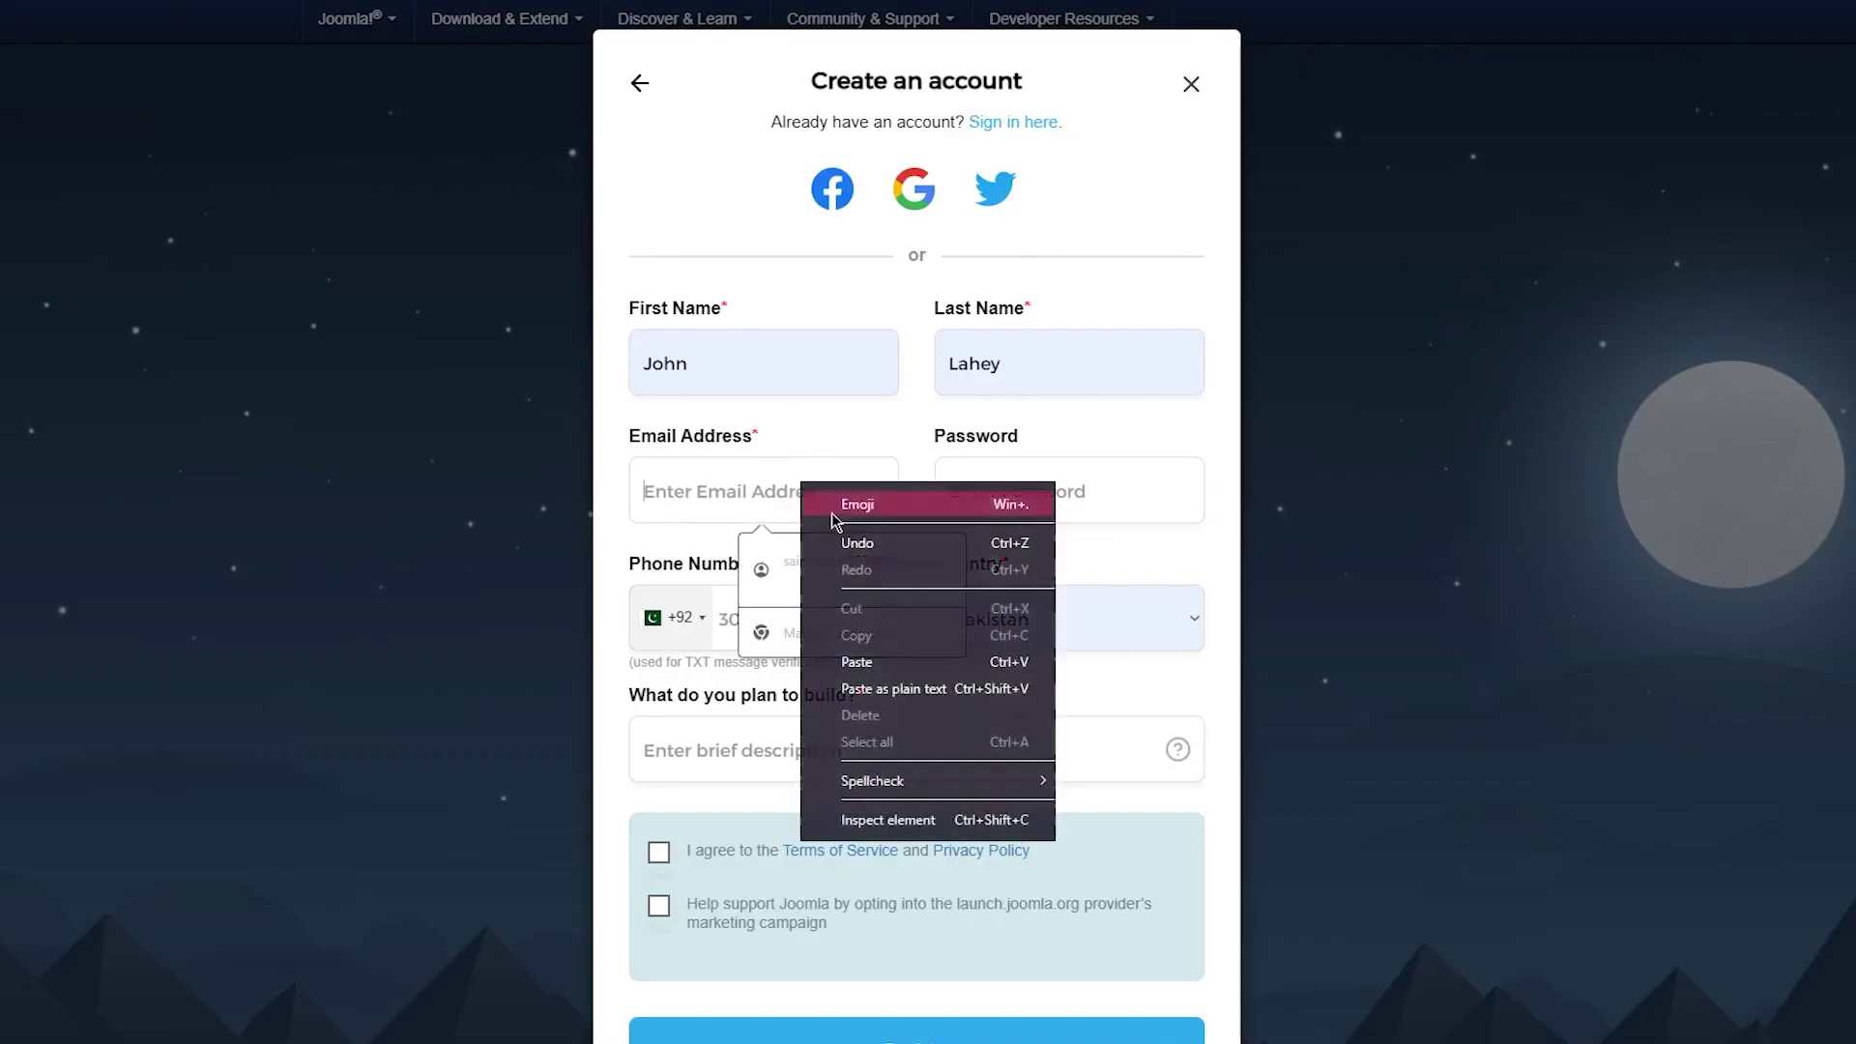
pyautogui.click(858, 662)
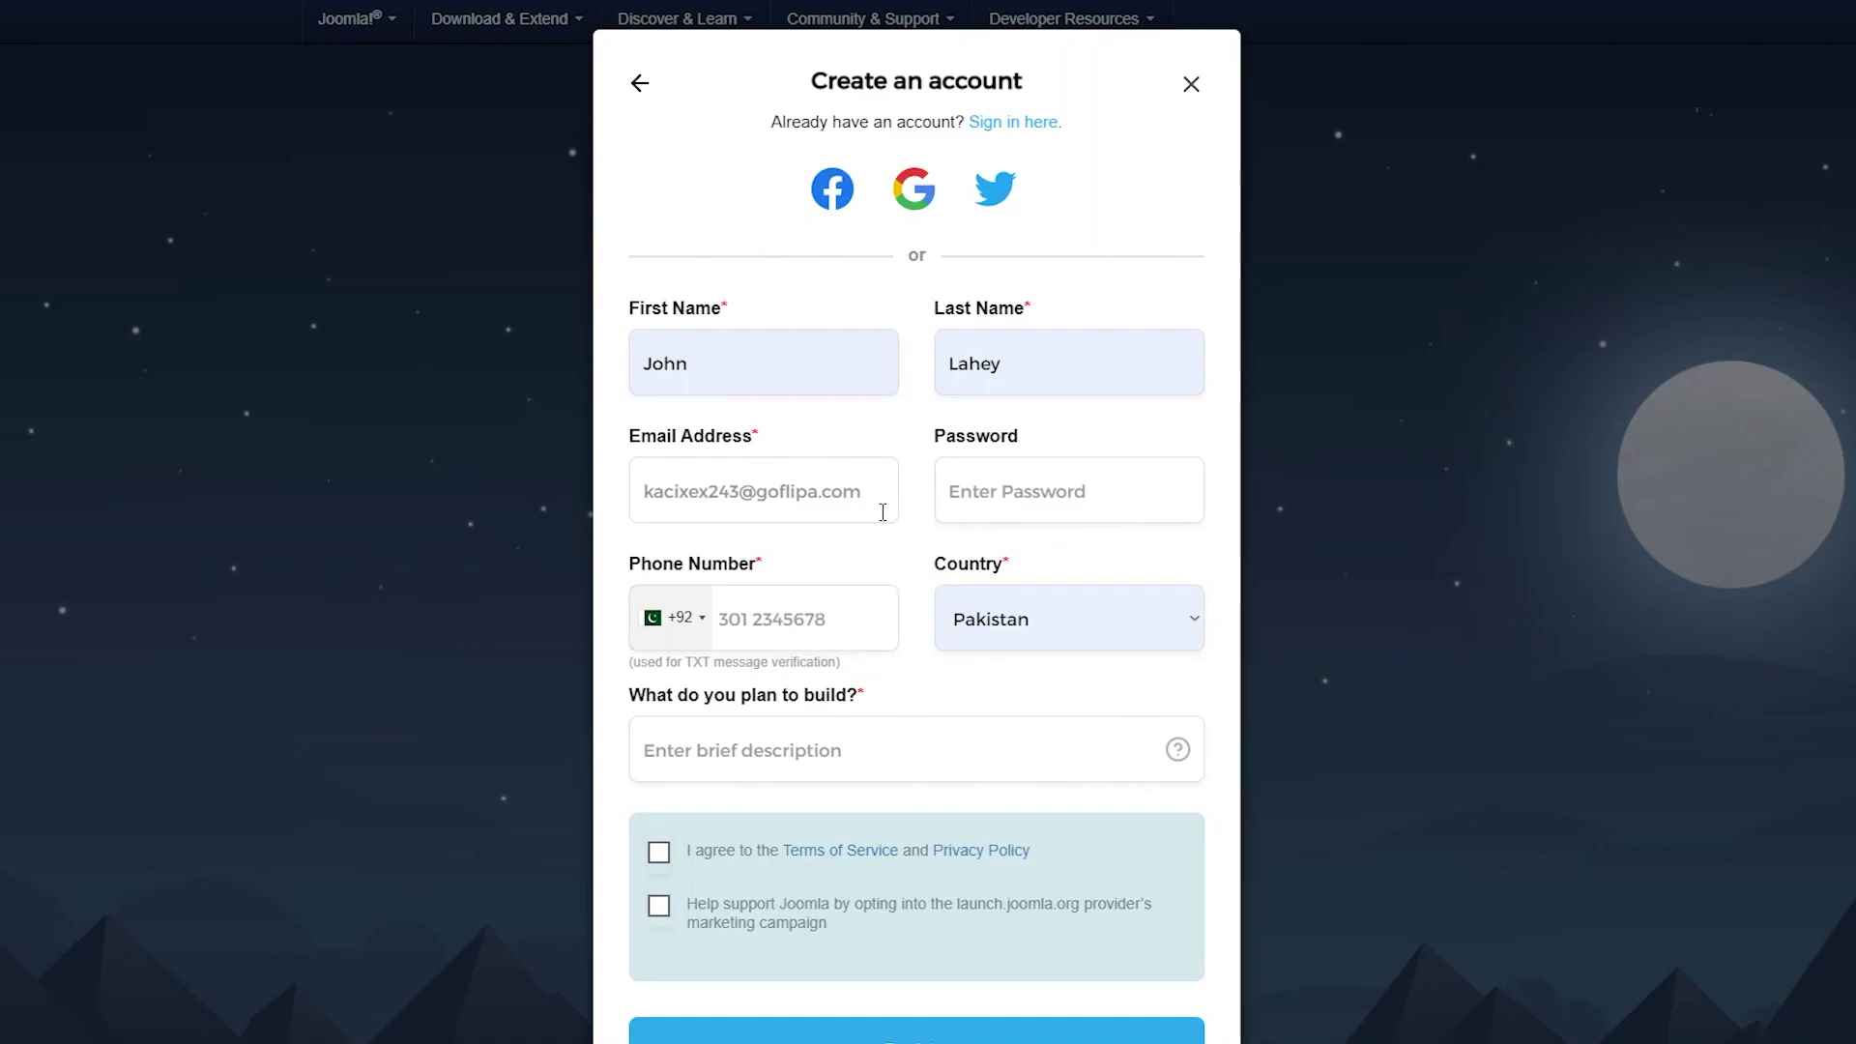
# Fill in password, phone number and a placeholder description, accept the Terms, and register.
pyautogui.click(953, 504)
pyautogui.click(867, 633)
pyautogui.scroll(-2, 888, 660)
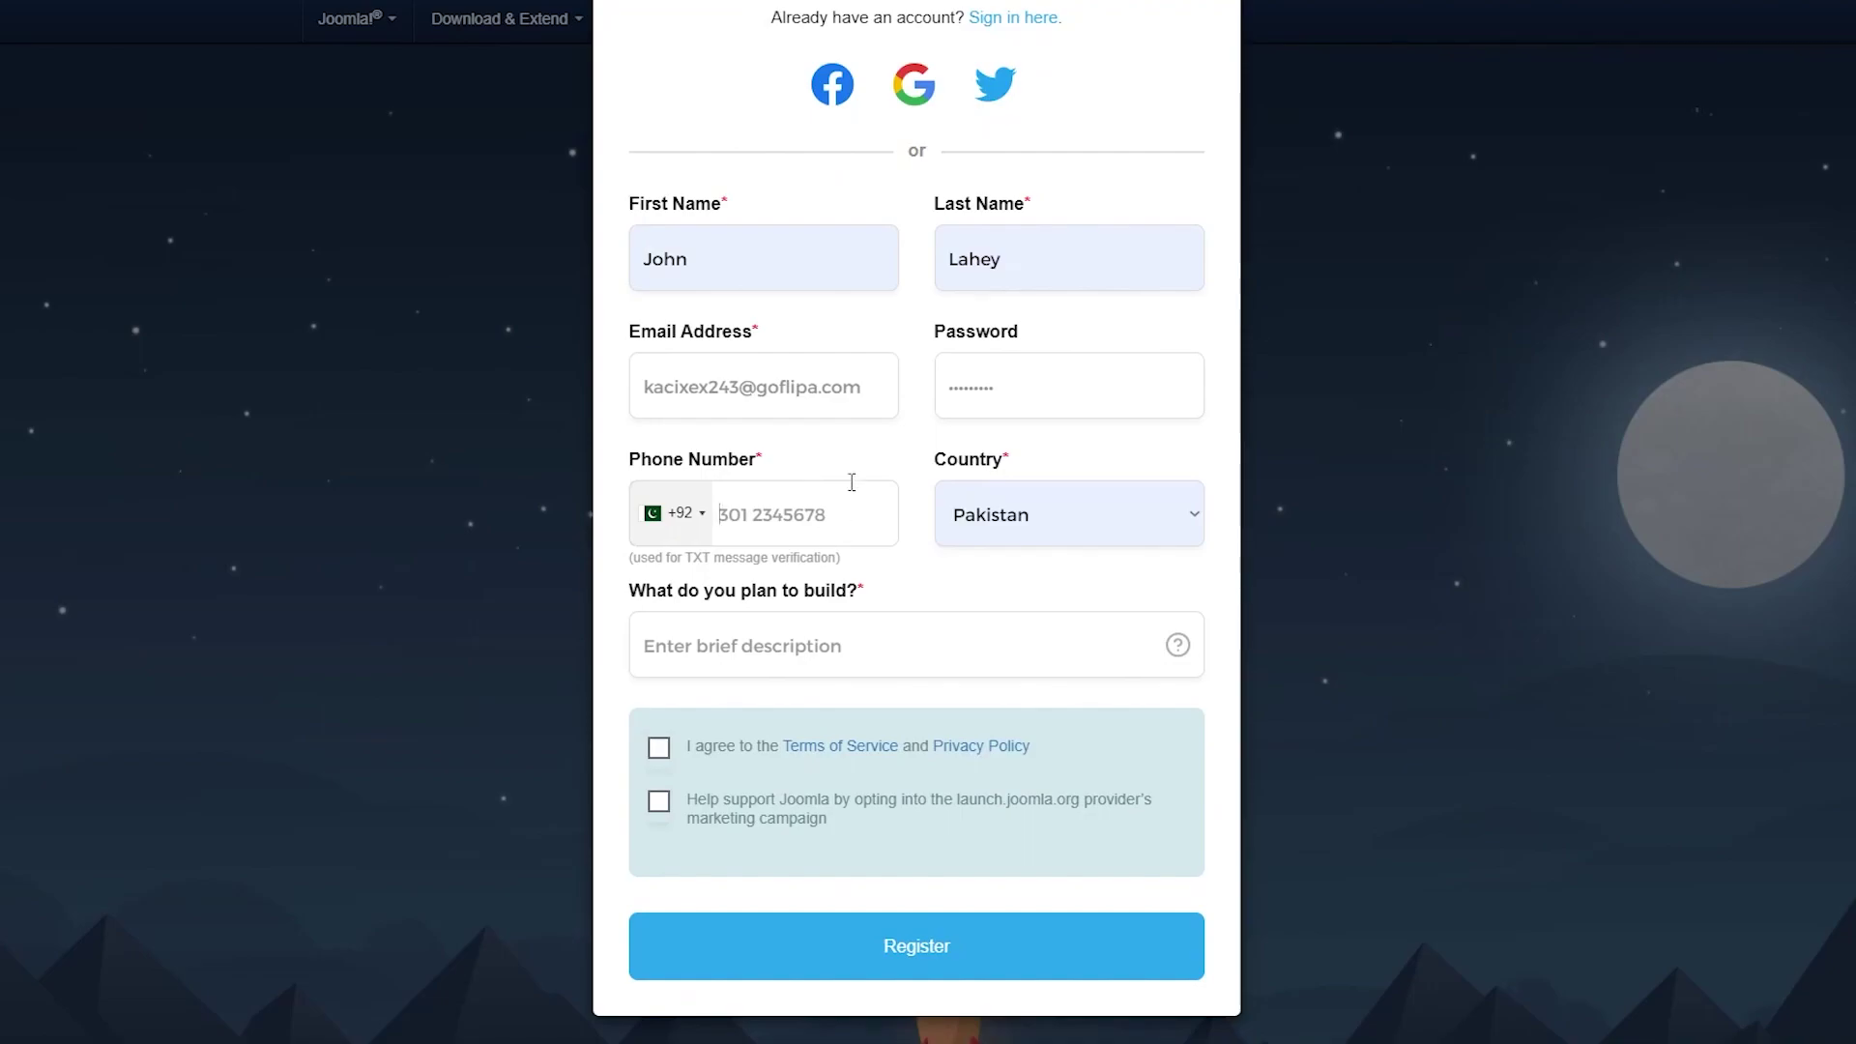
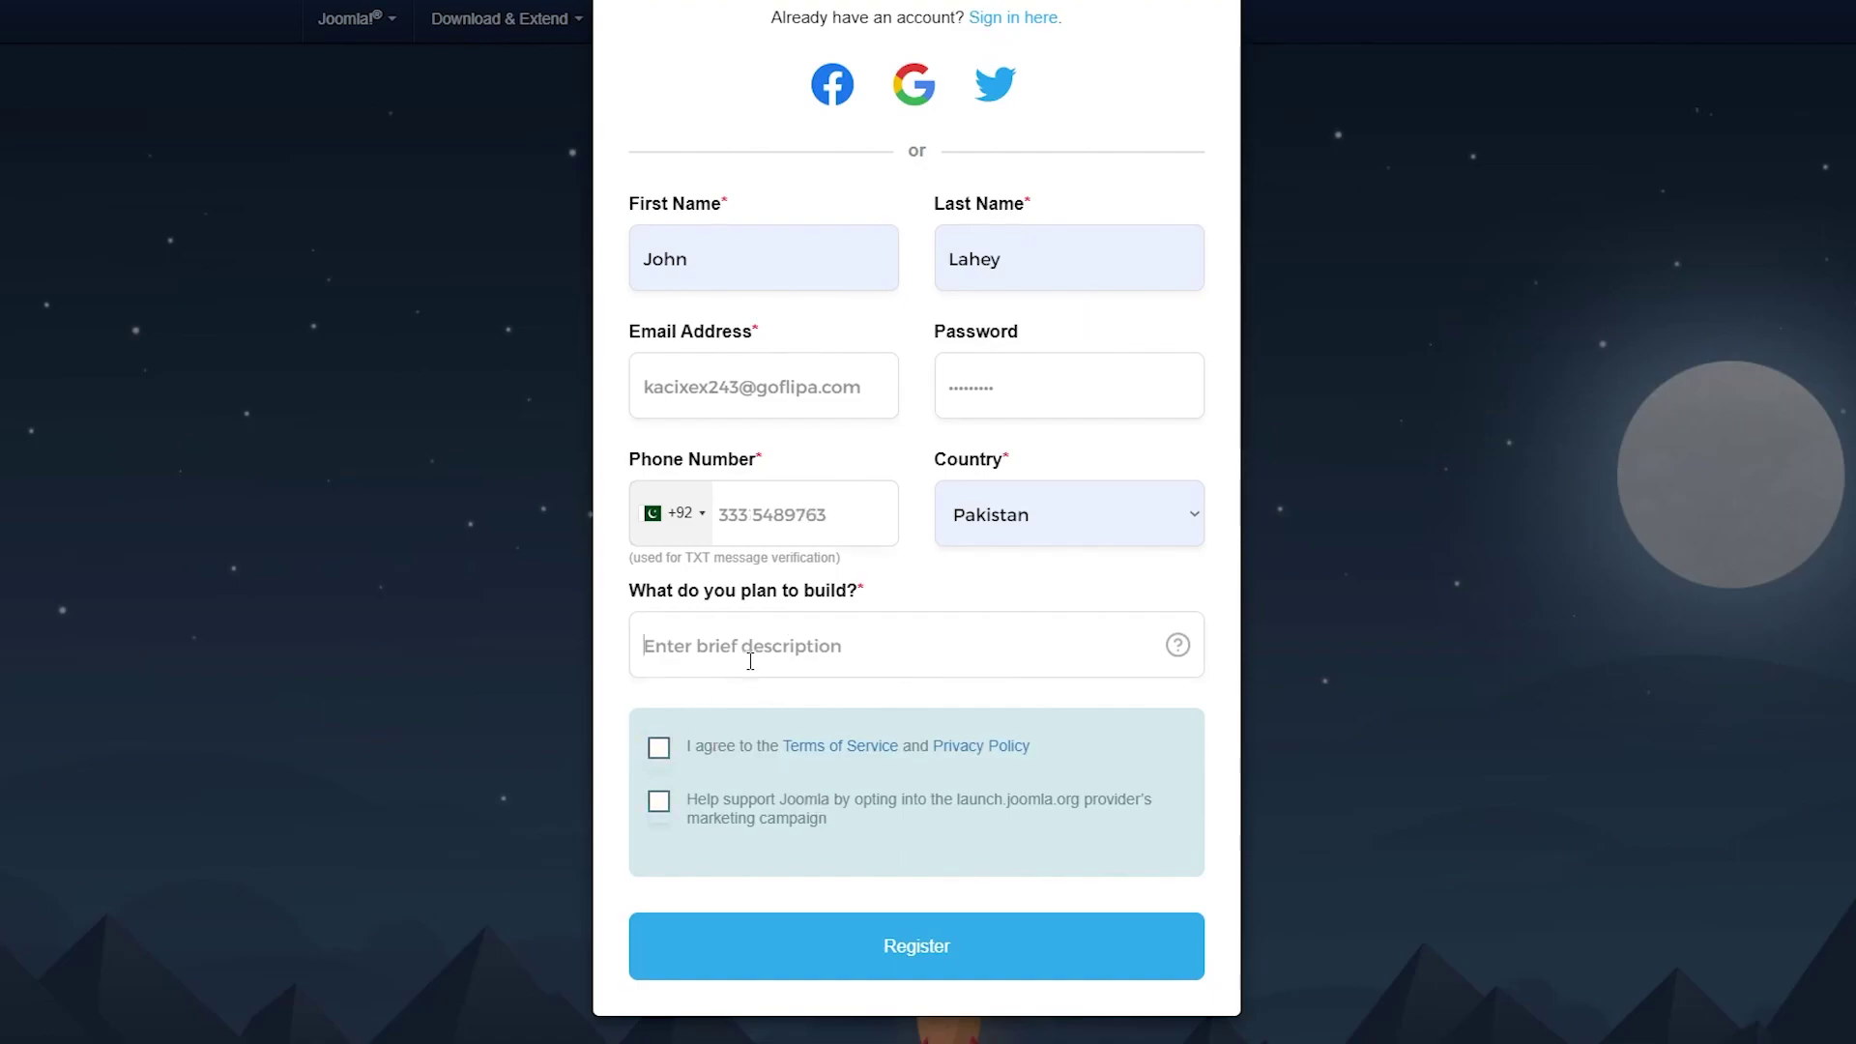
pyautogui.click(948, 656)
pyautogui.write('hgghvhiv v hjkf u f ukyg vhv')
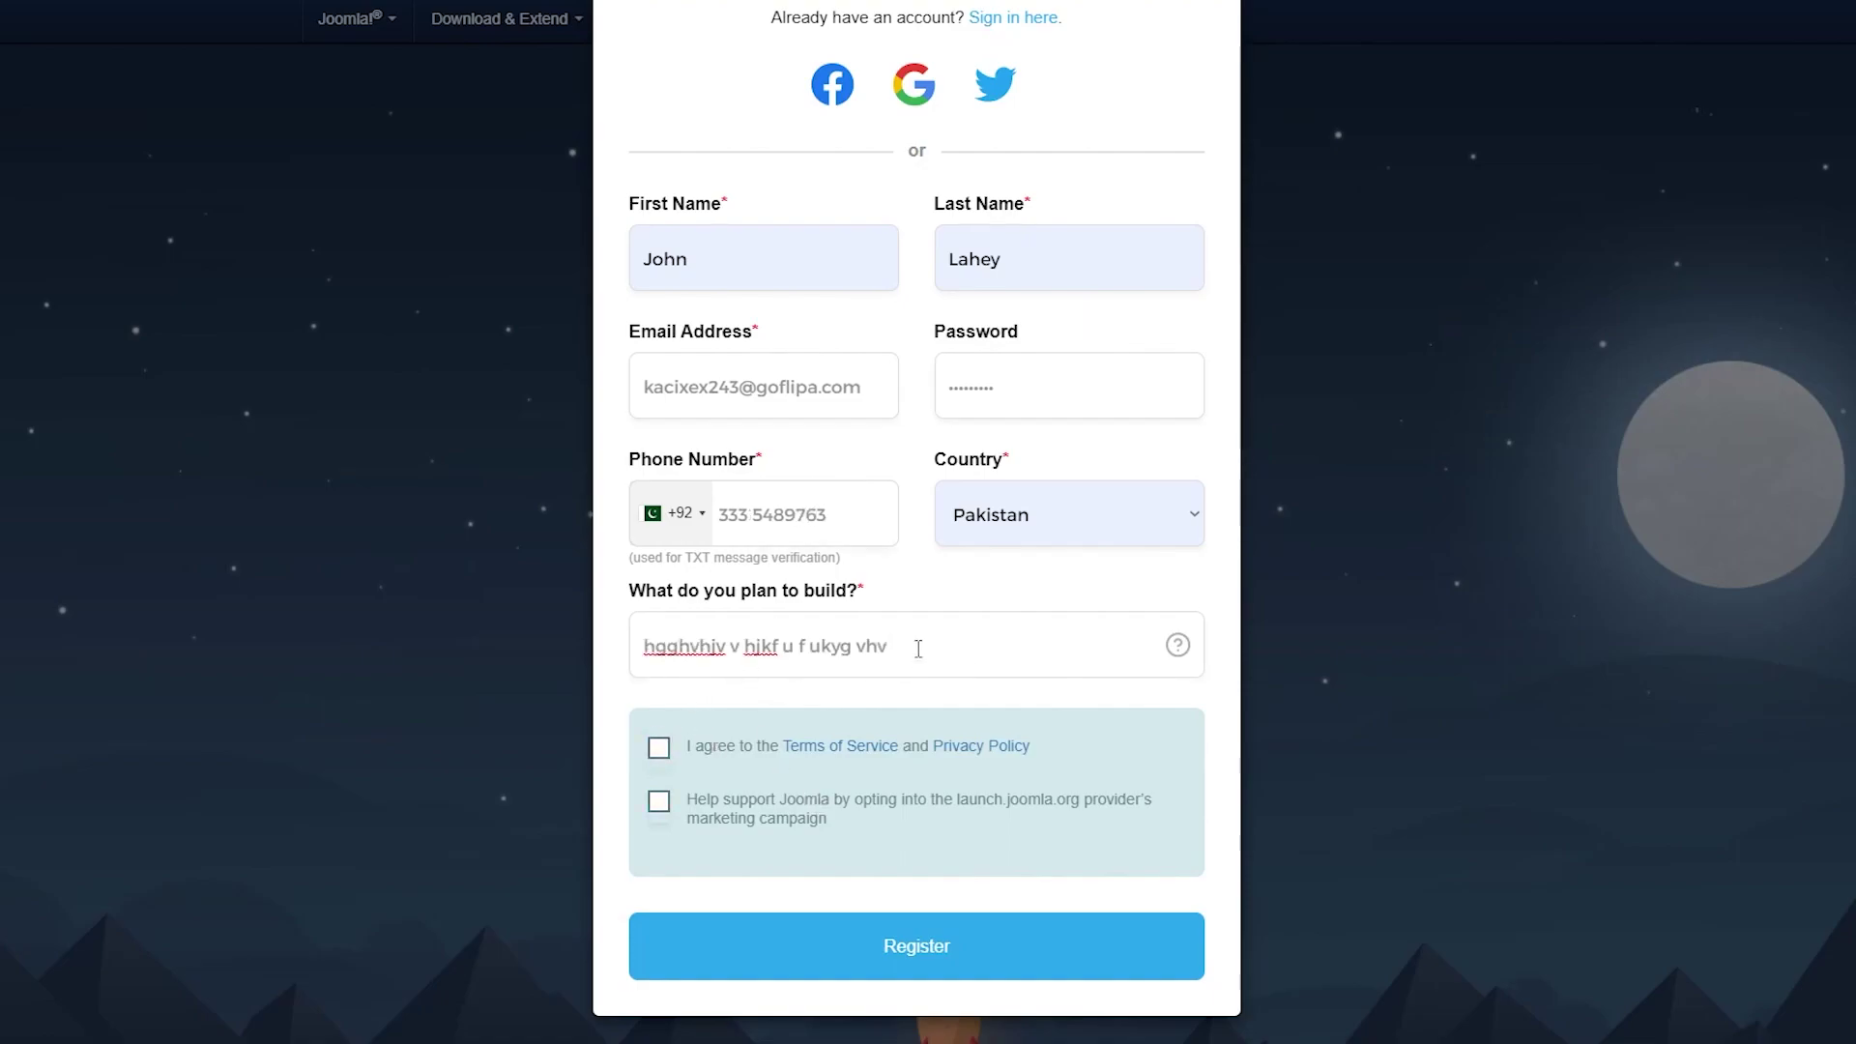
pyautogui.click(658, 750)
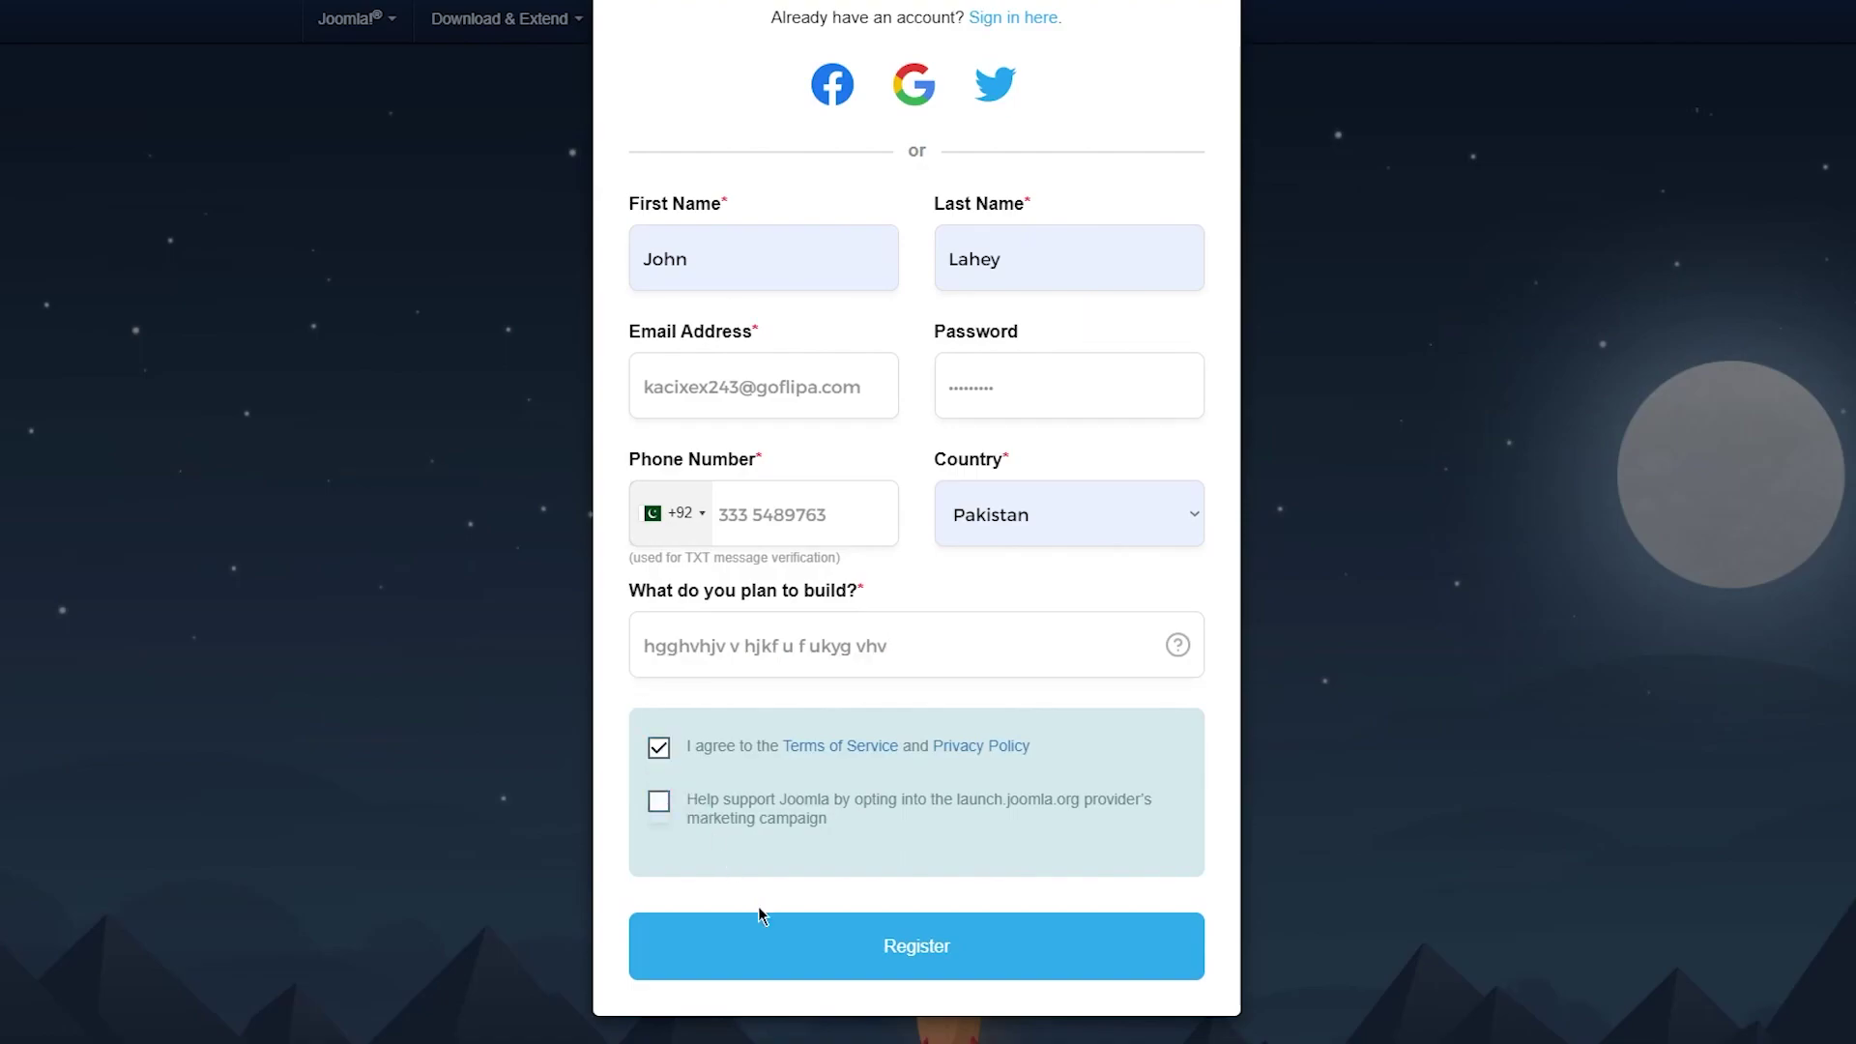
pyautogui.click(779, 940)
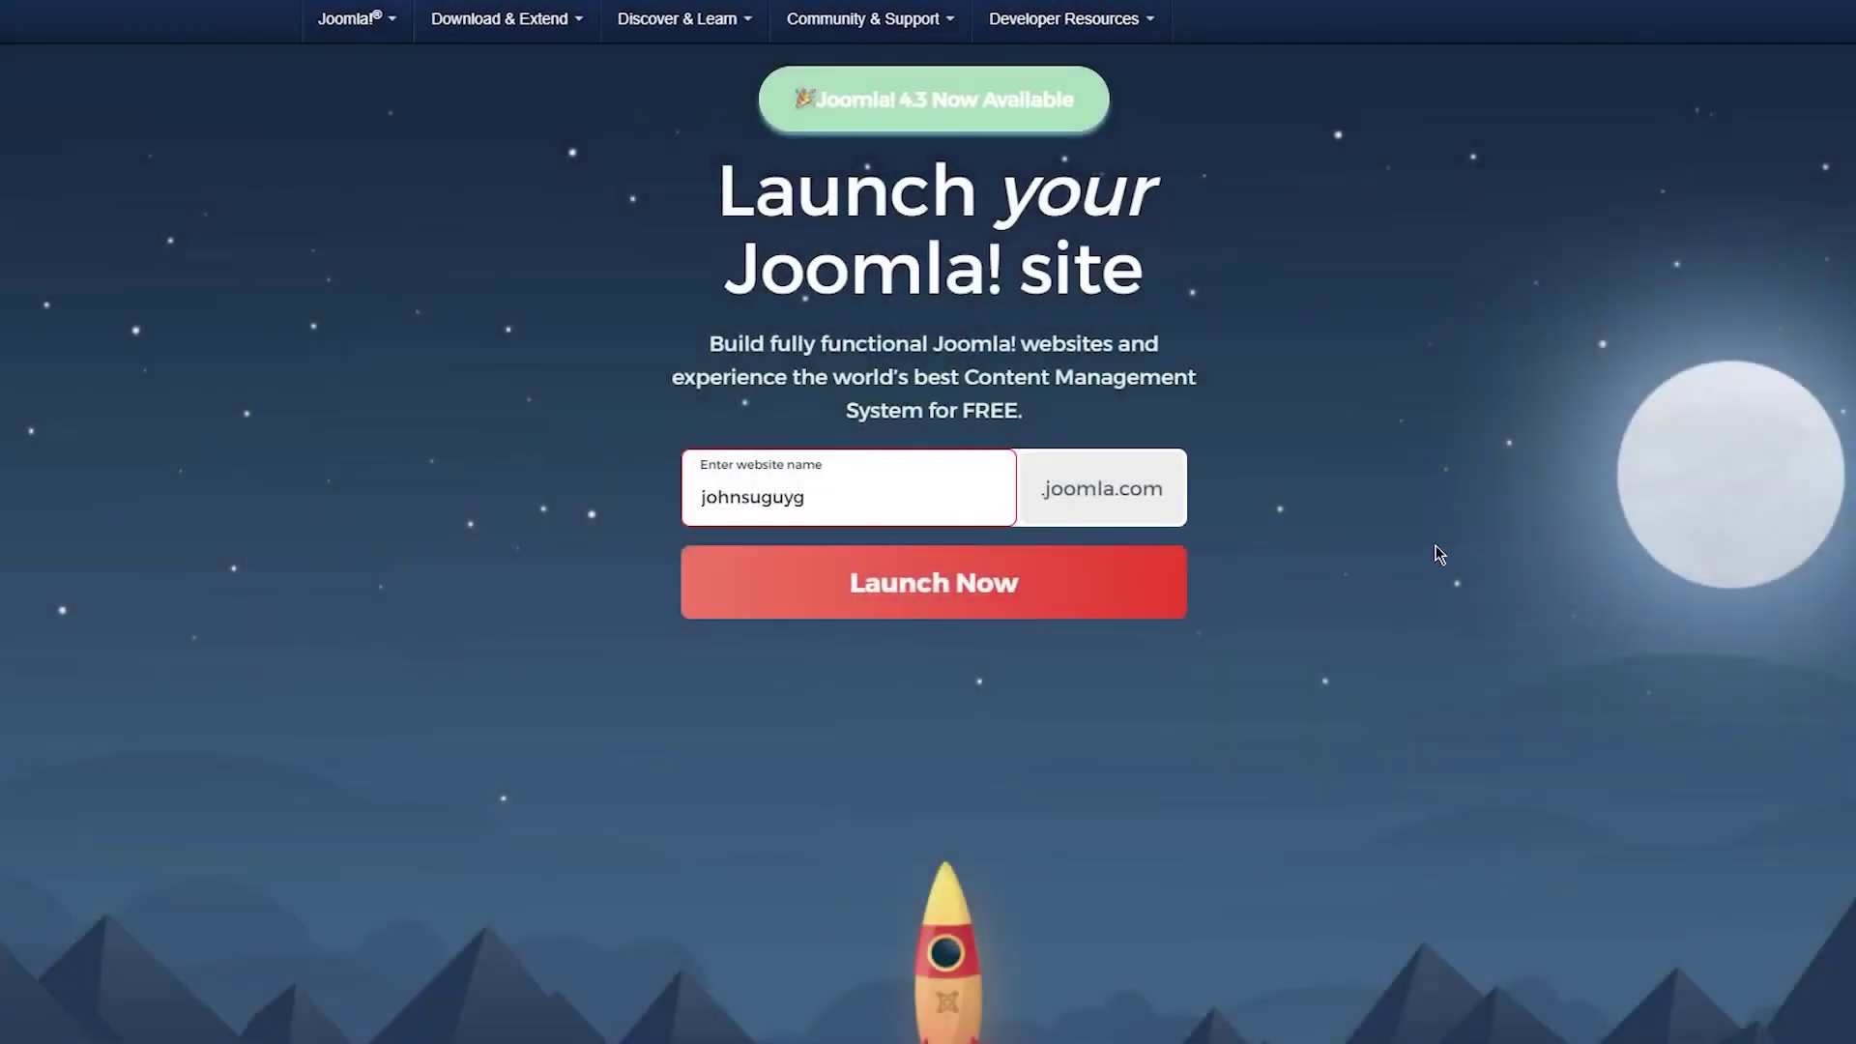
# Launch the free site under johnsuguyg and wait through domain checking for the Success message.
pyautogui.press('Return')
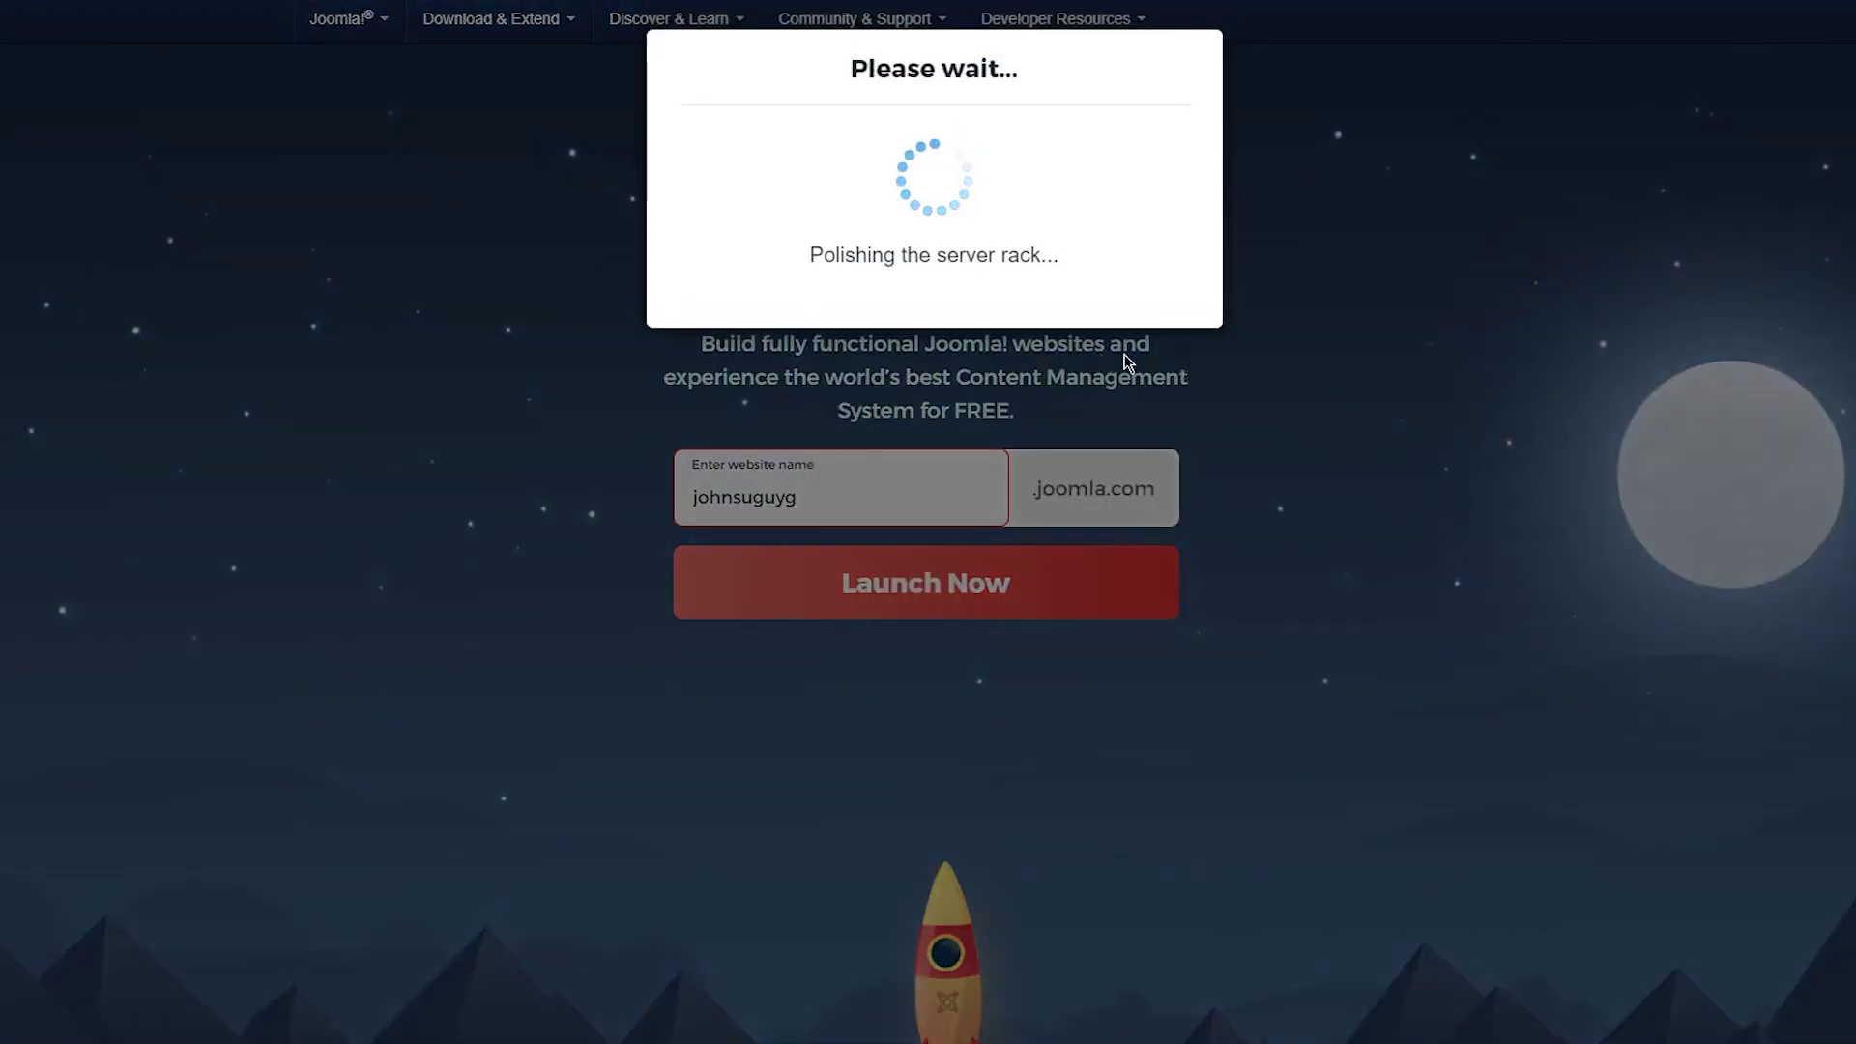
pyautogui.moveTo(932, 73); pyautogui.dragTo(1418, 203)
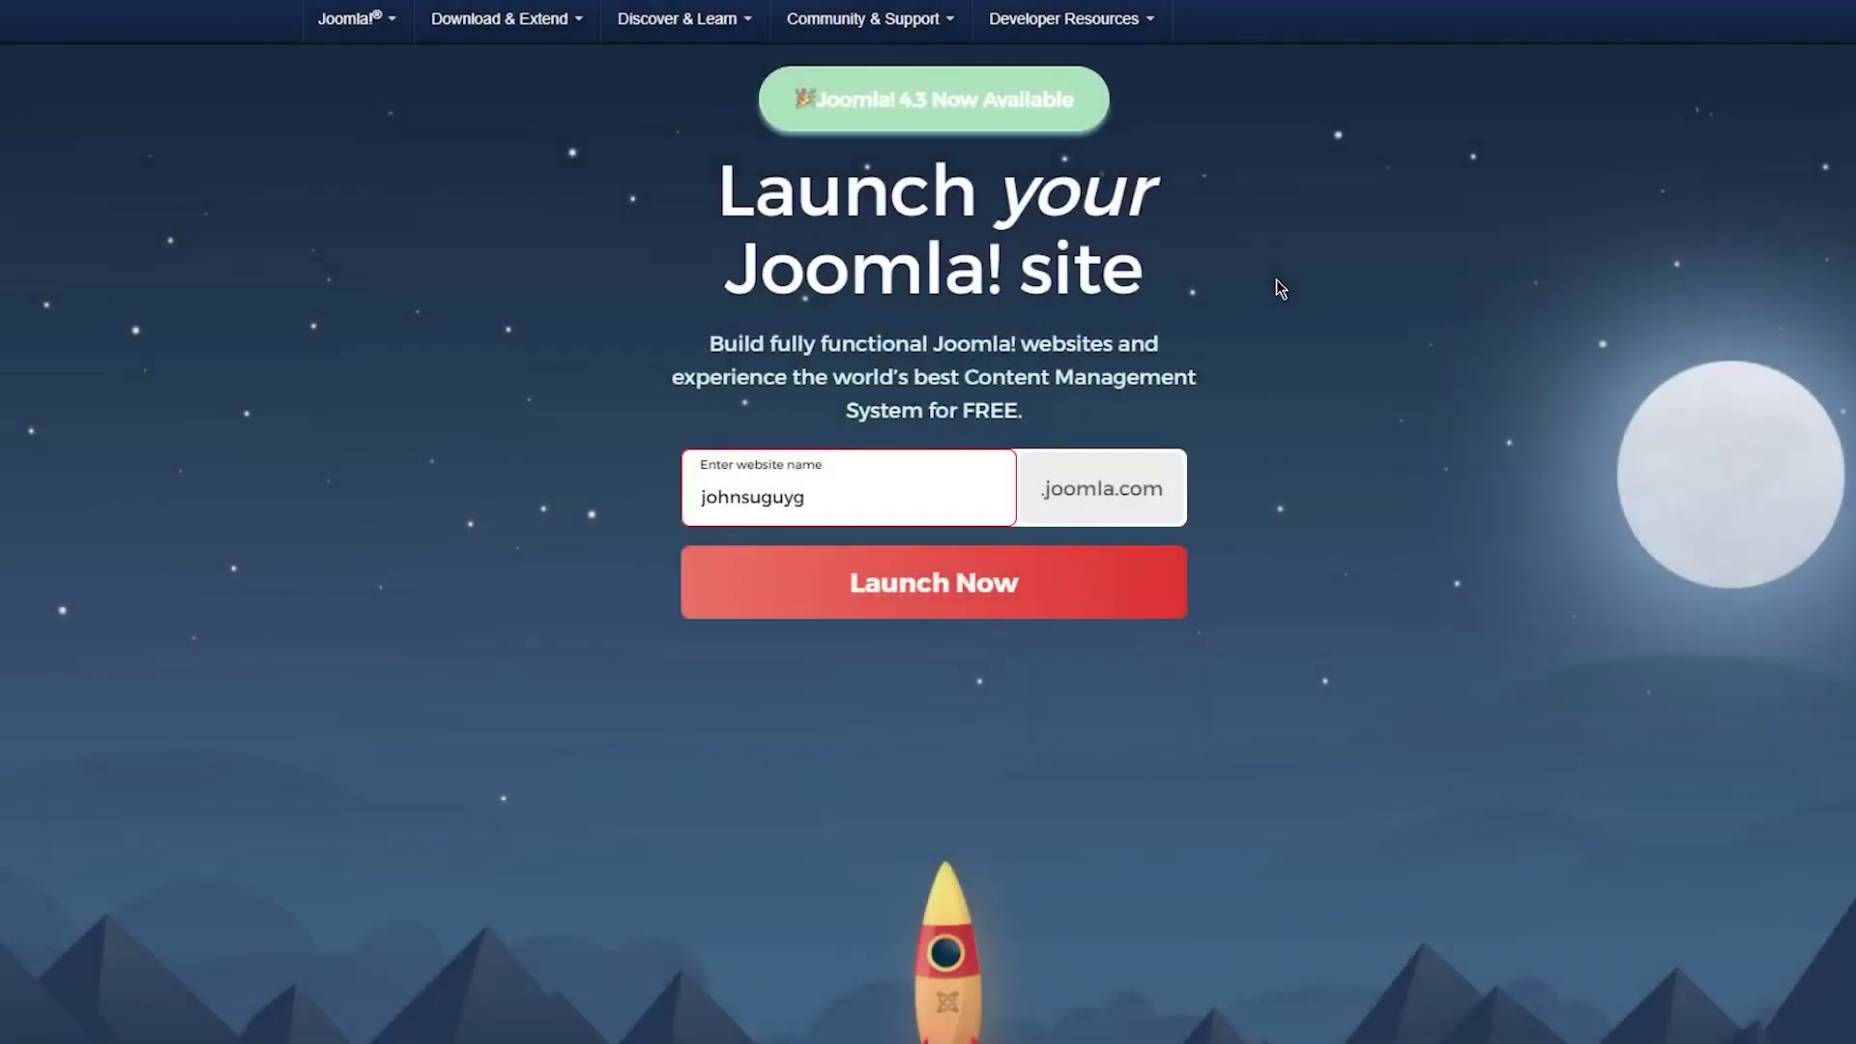
pyautogui.scroll(-20, 1216, 288)
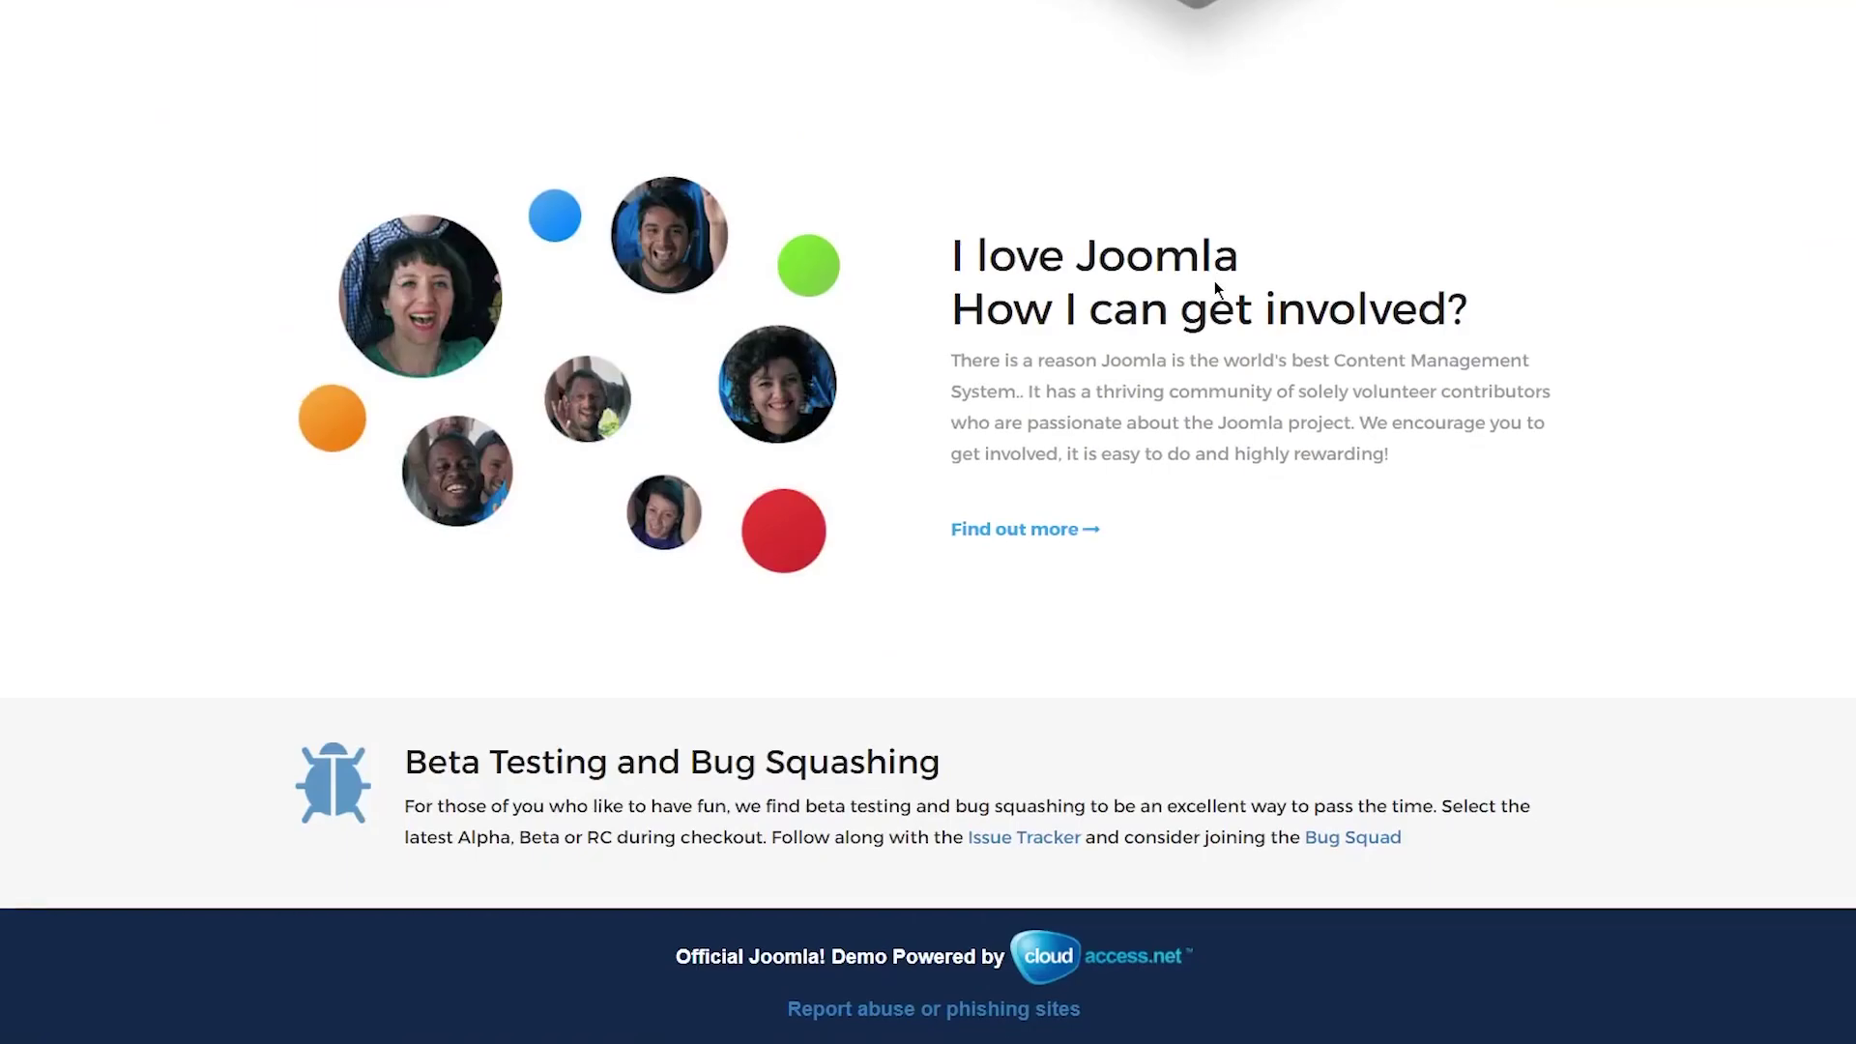
pyautogui.scroll(8, 1214, 282)
pyautogui.scroll(10, 1214, 281)
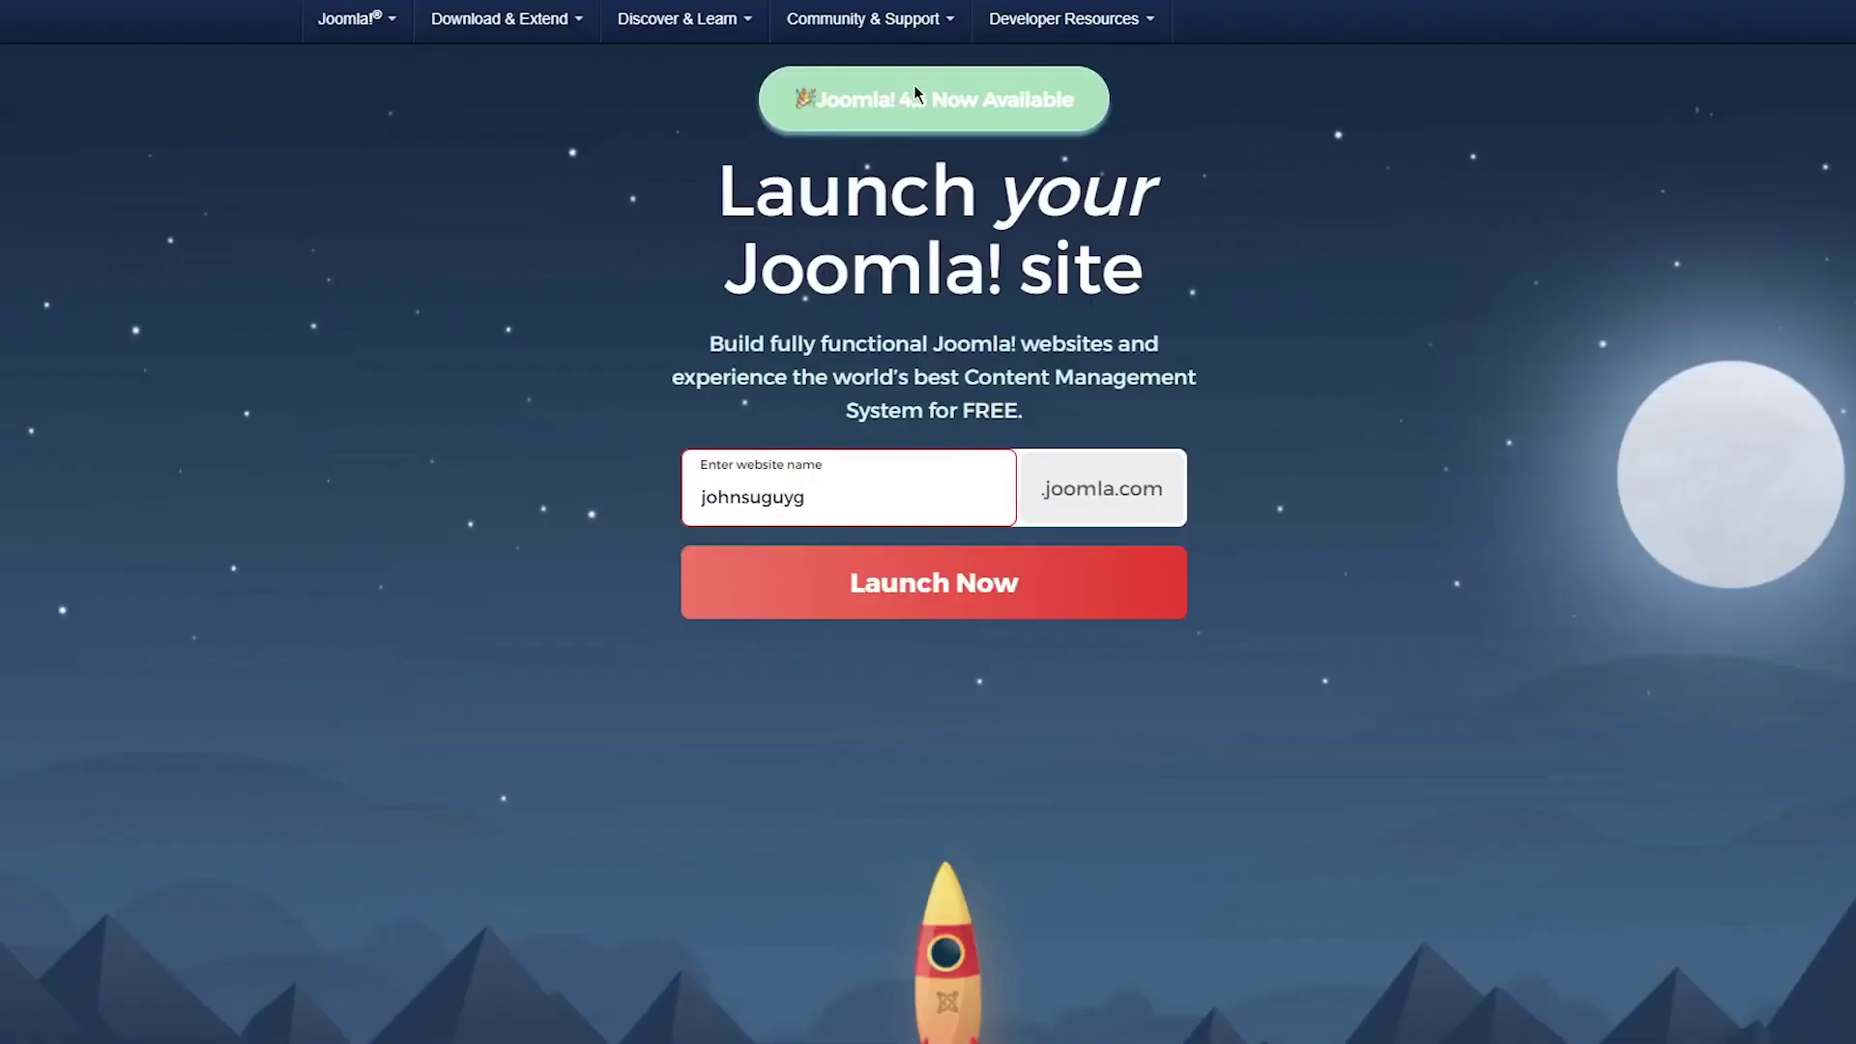
pyautogui.moveTo(517, 48)
pyautogui.click(884, 583)
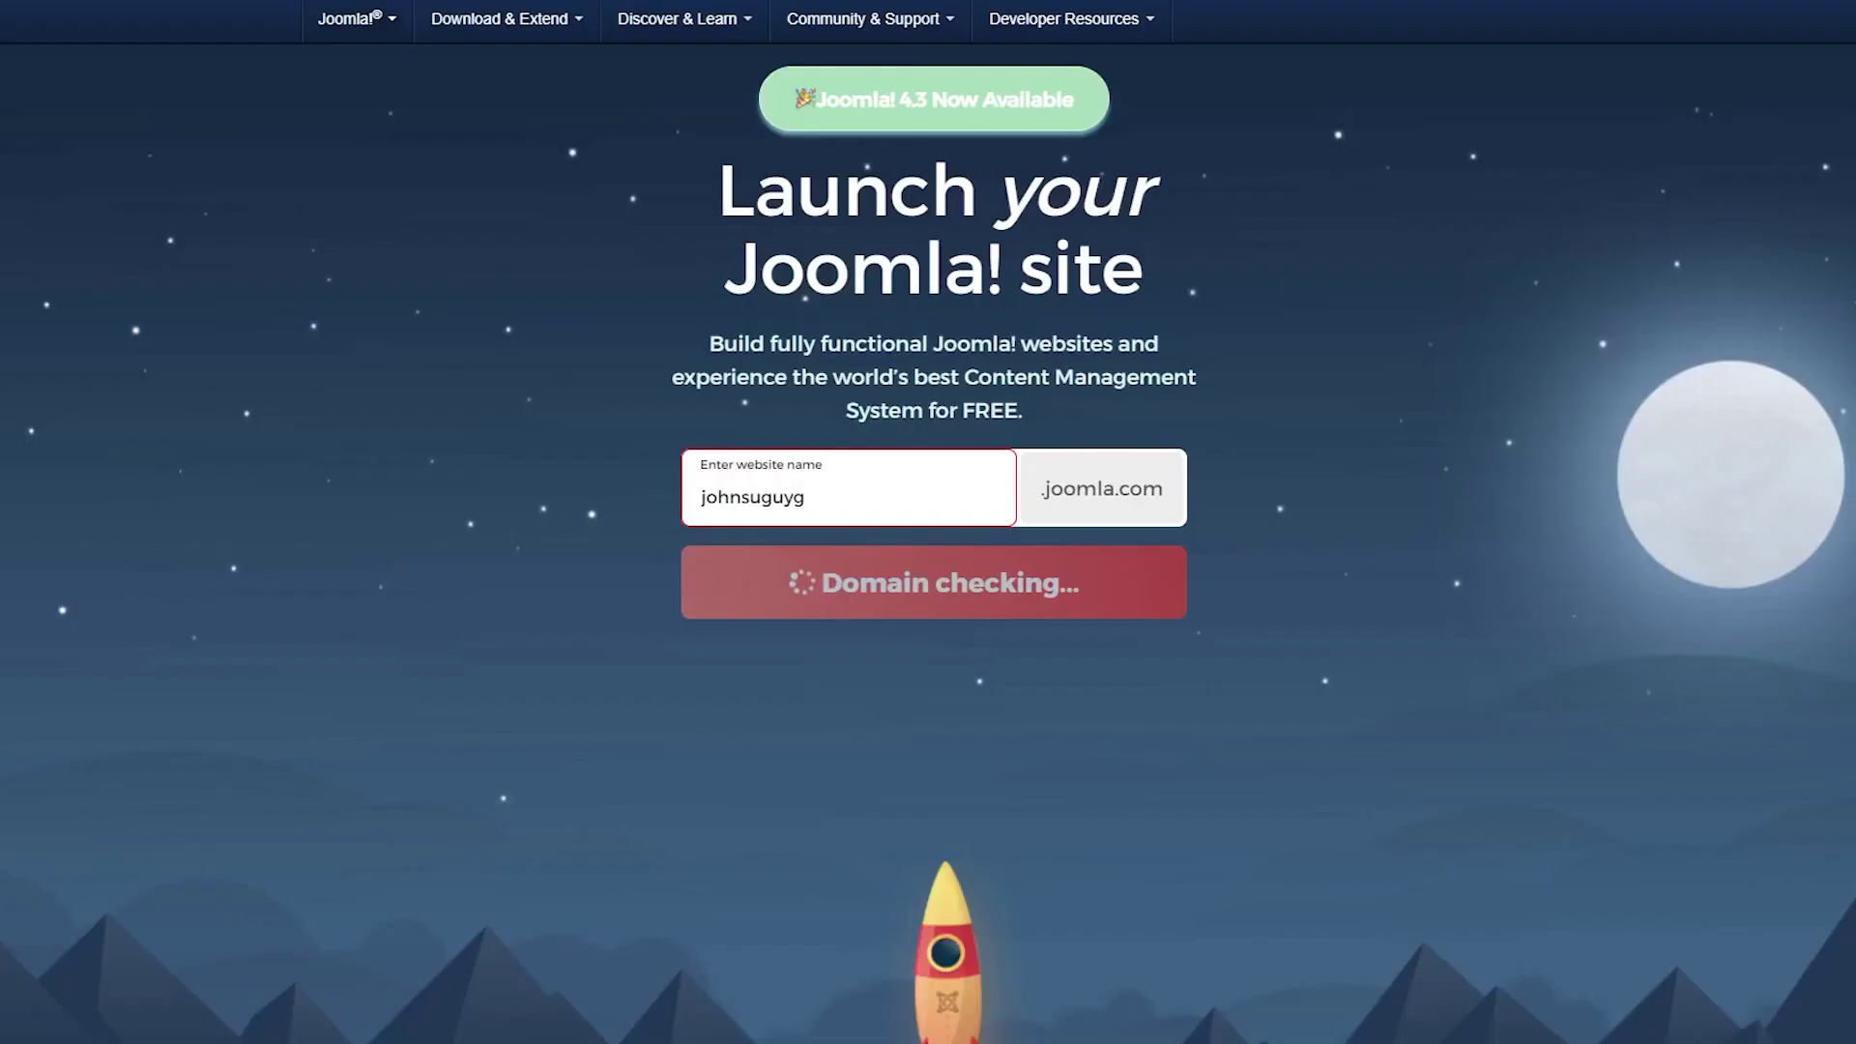
pyautogui.scroll(-12, 1073, 479)
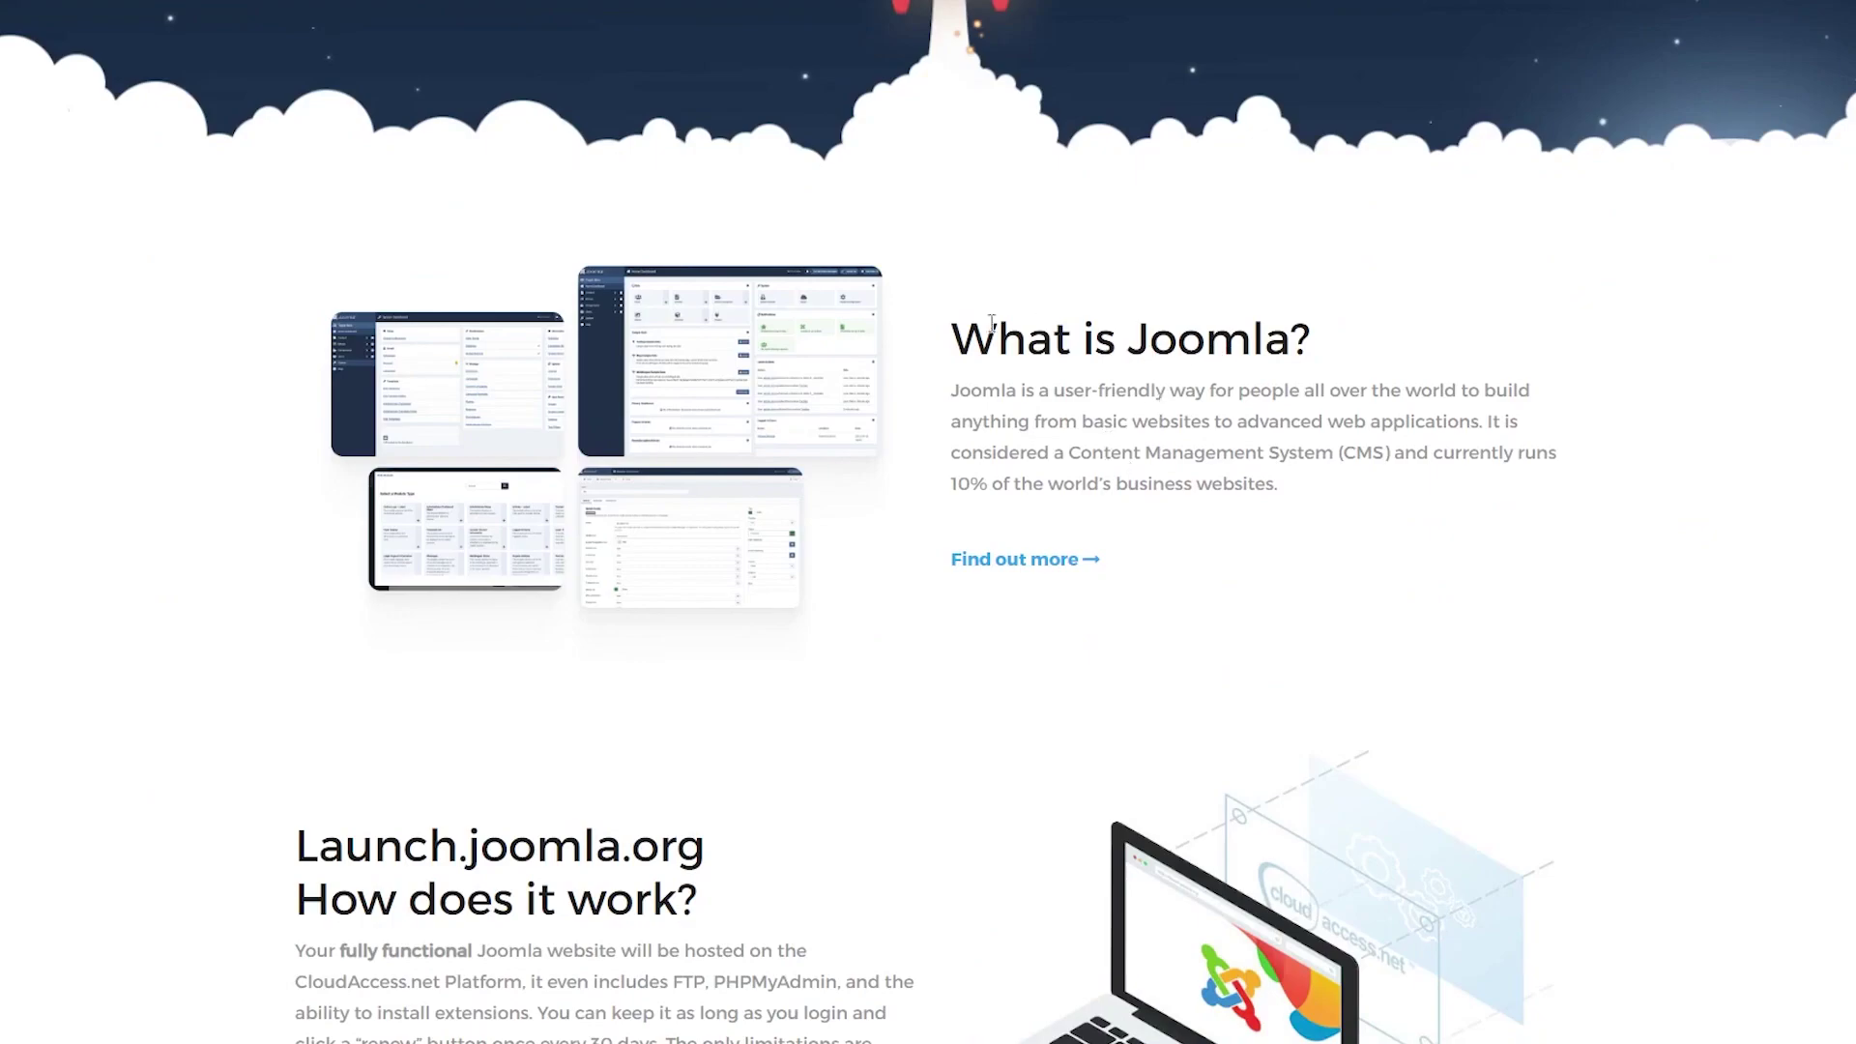
pyautogui.scroll(-2, 988, 323)
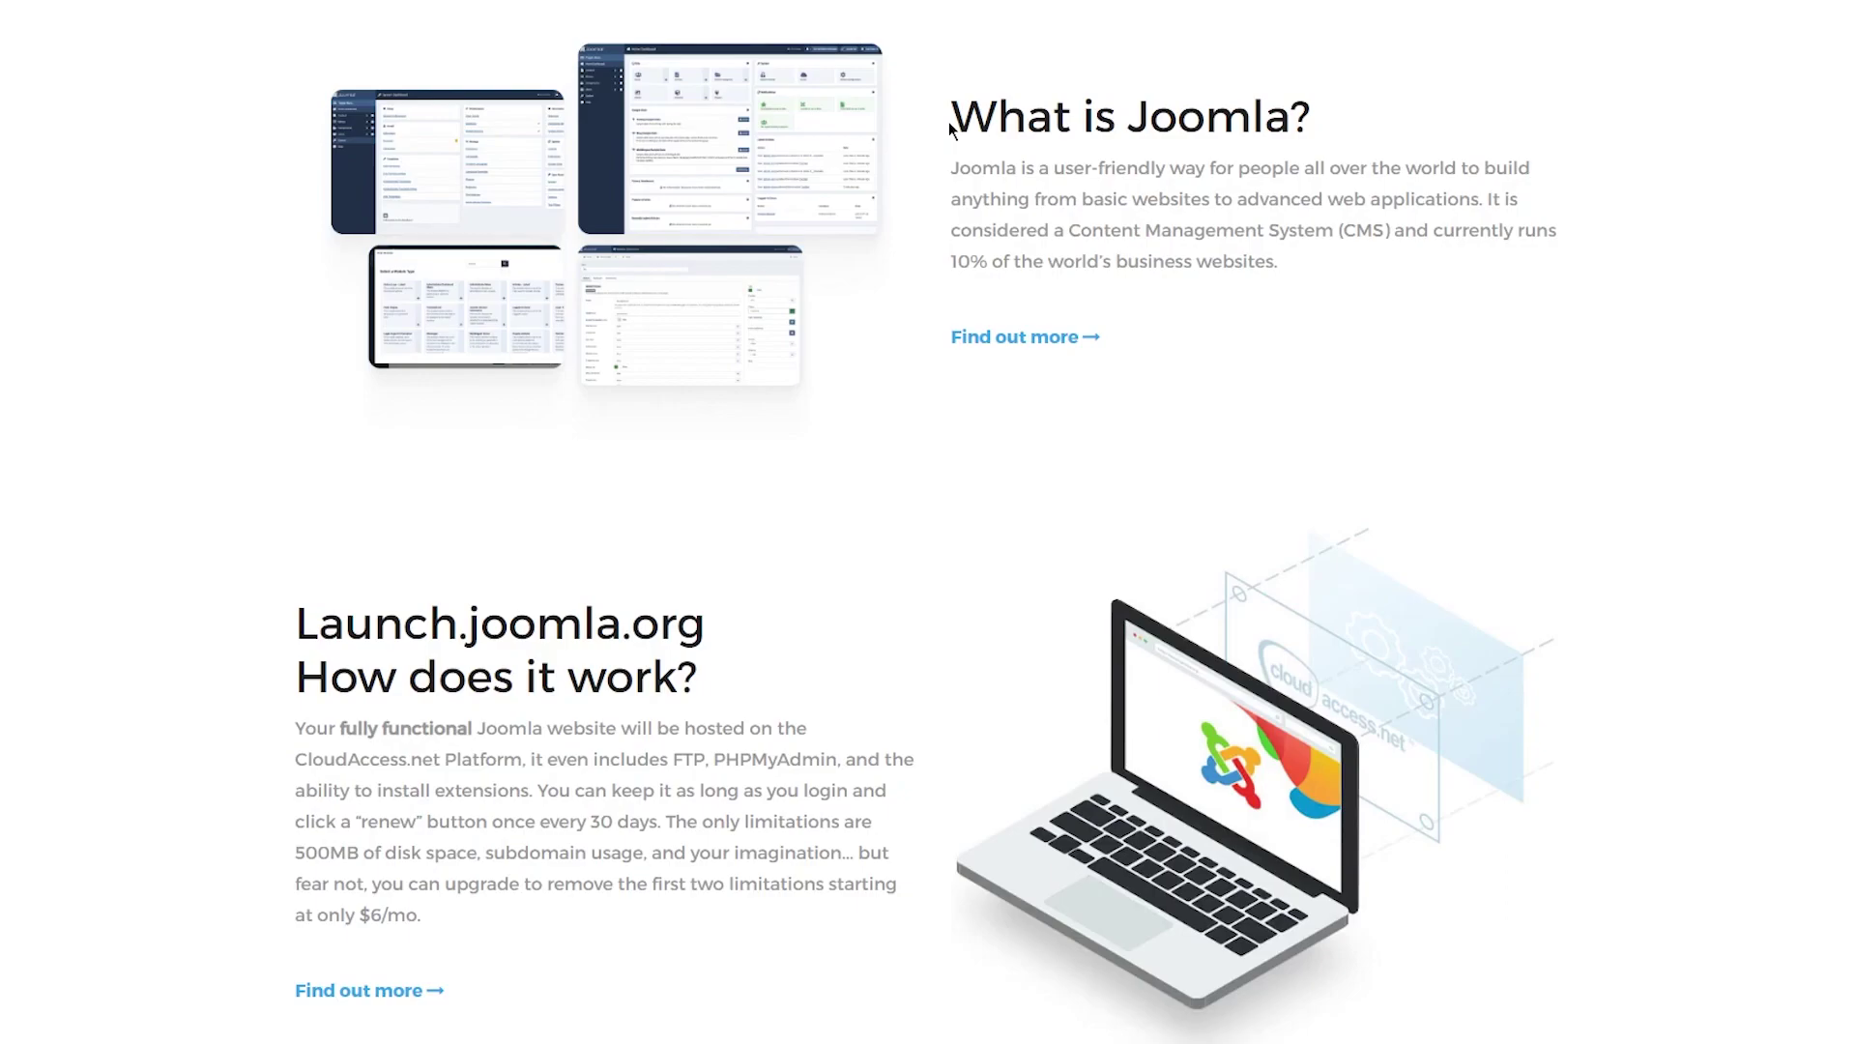
pyautogui.scroll(-3, 166, 352)
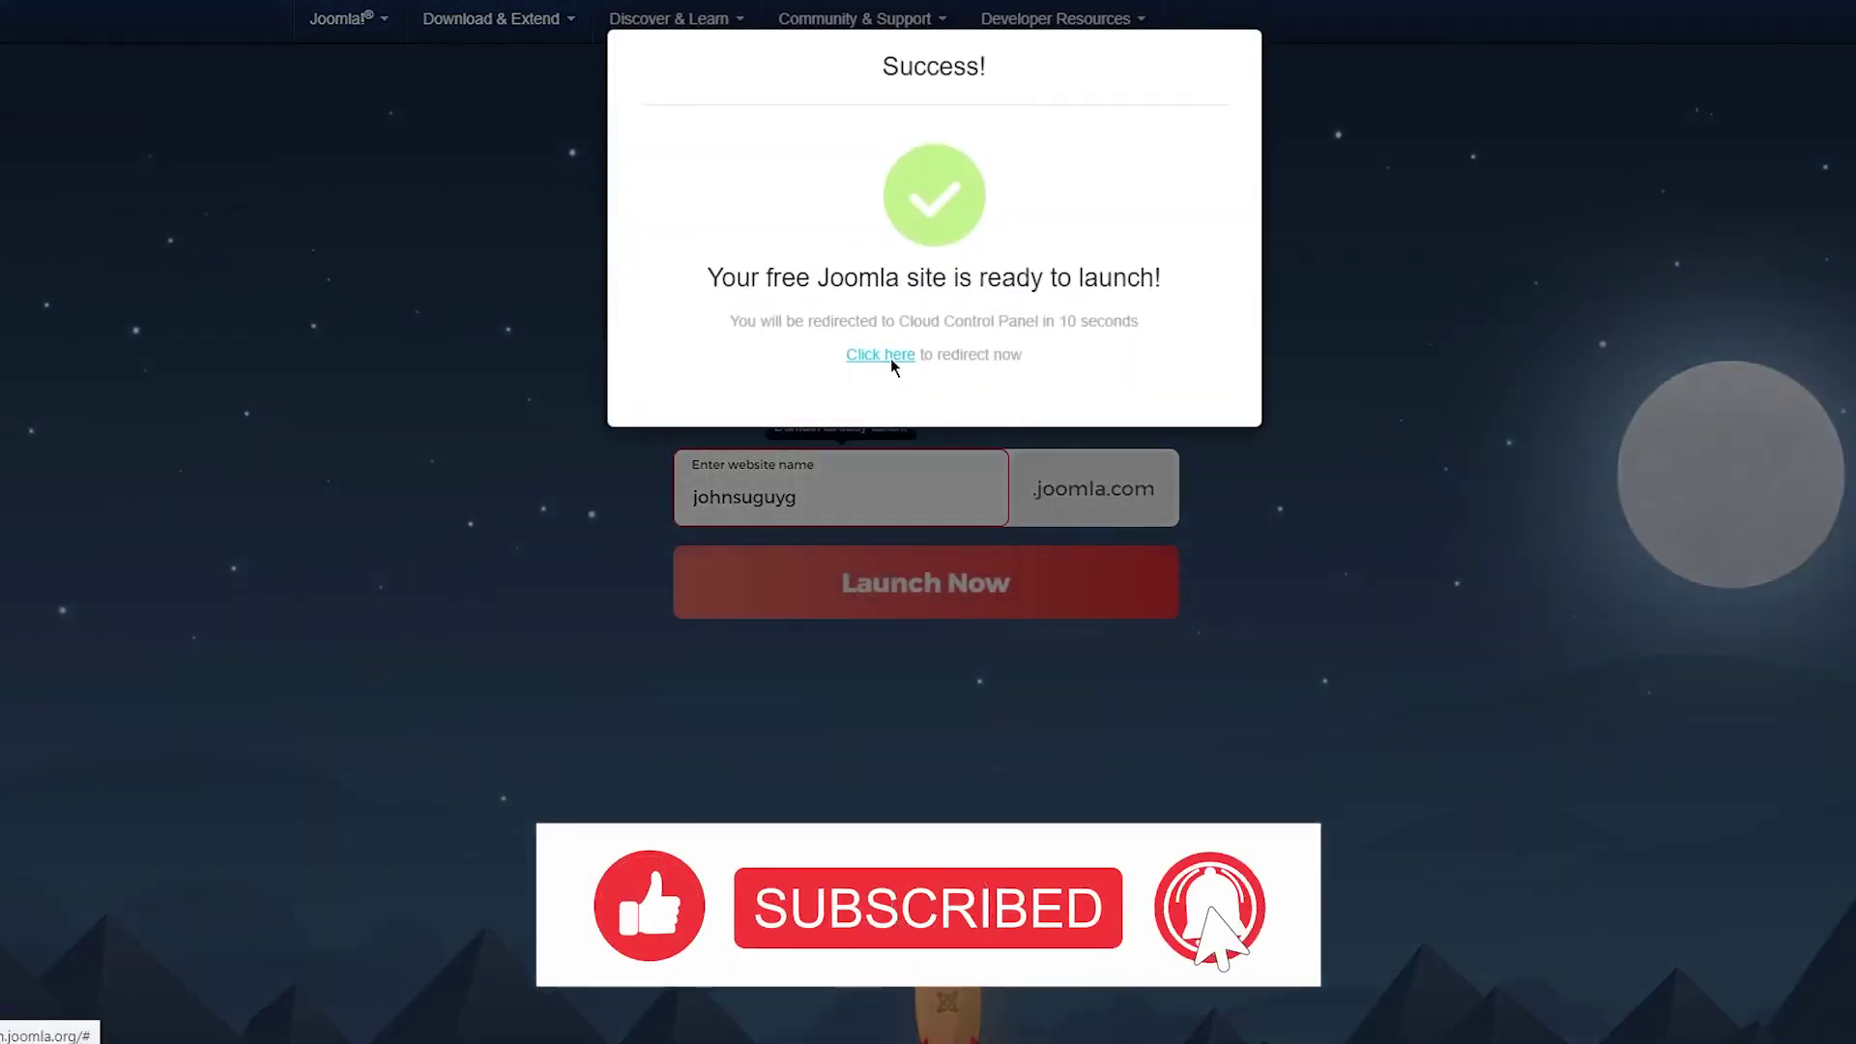
# Follow the Success dialog's 'Click here' link to the Cloud Control Panel.
pyautogui.moveTo(737, 277); pyautogui.dragTo(1152, 332)
pyautogui.click(1151, 332)
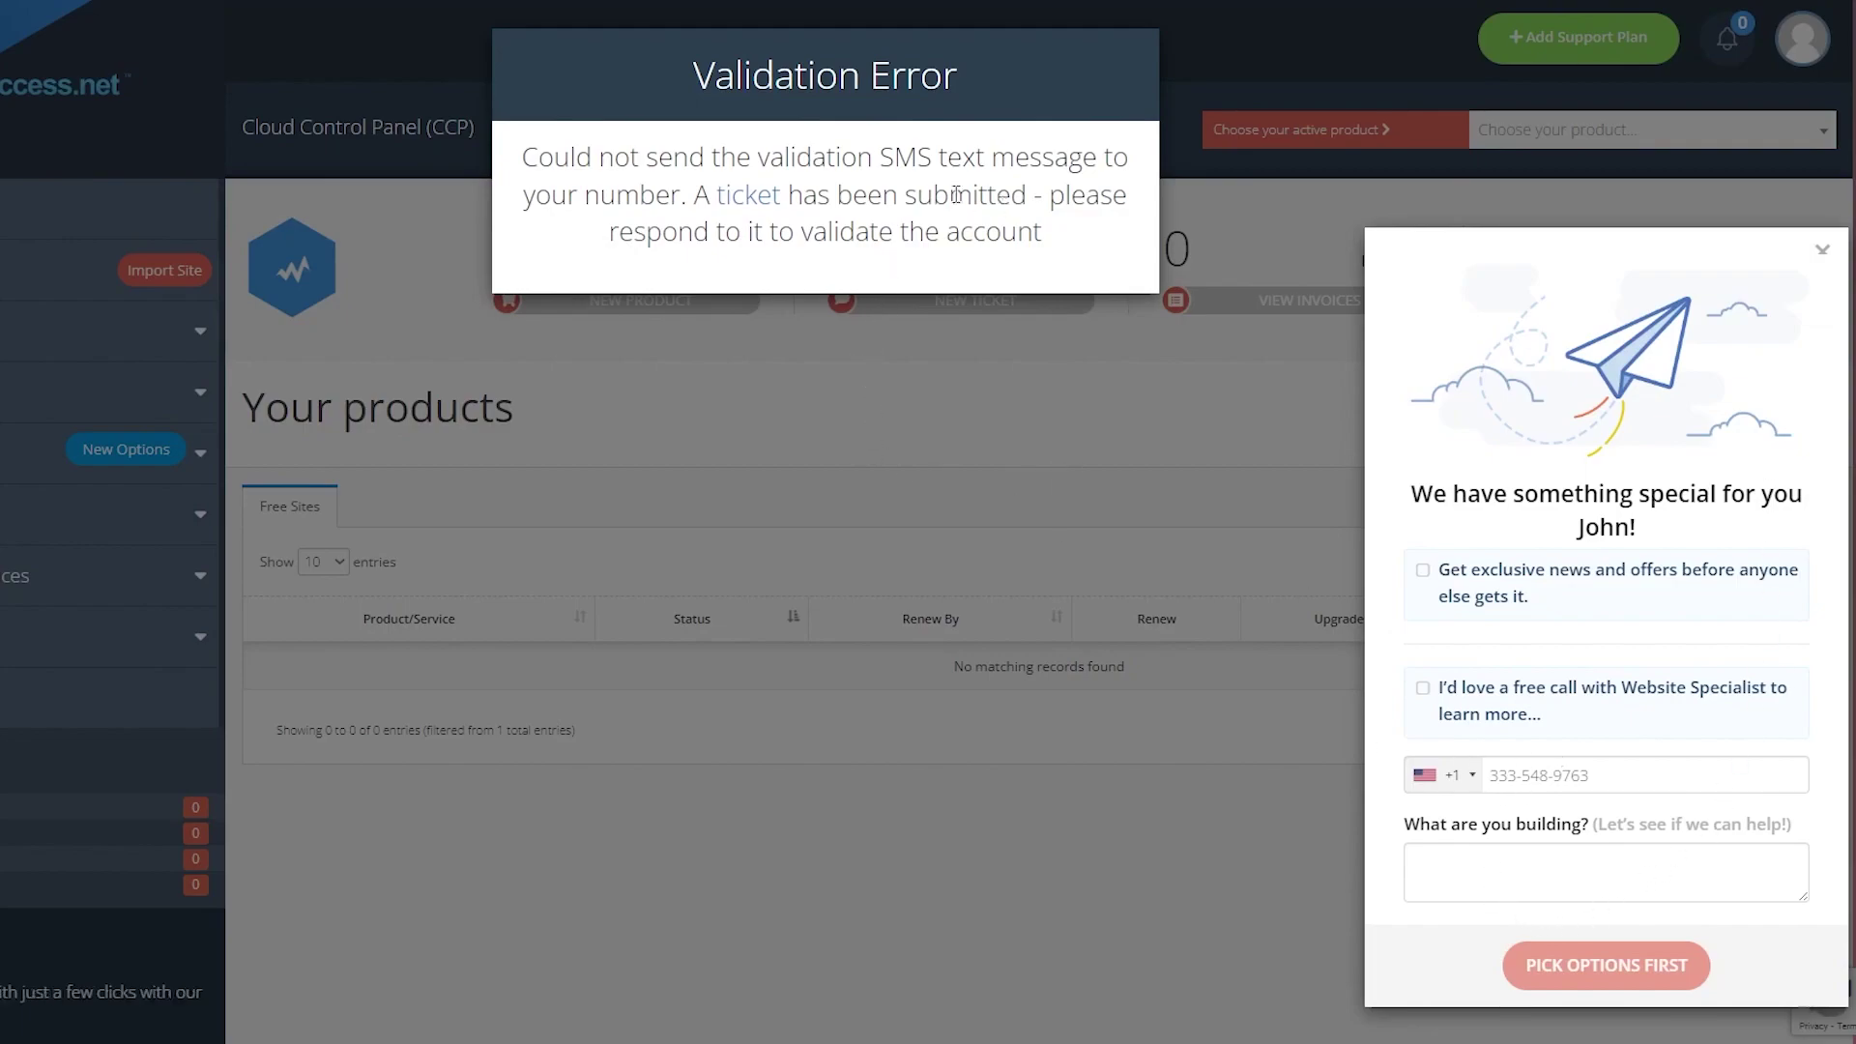
# Open the SMS-validation-failed ticket from the Validation Error dialog and scroll through it.
pyautogui.moveTo(690, 198); pyautogui.dragTo(712, 199)
pyautogui.click(749, 196)
pyautogui.scroll(-2, 953, 541)
pyautogui.scroll(3, 953, 542)
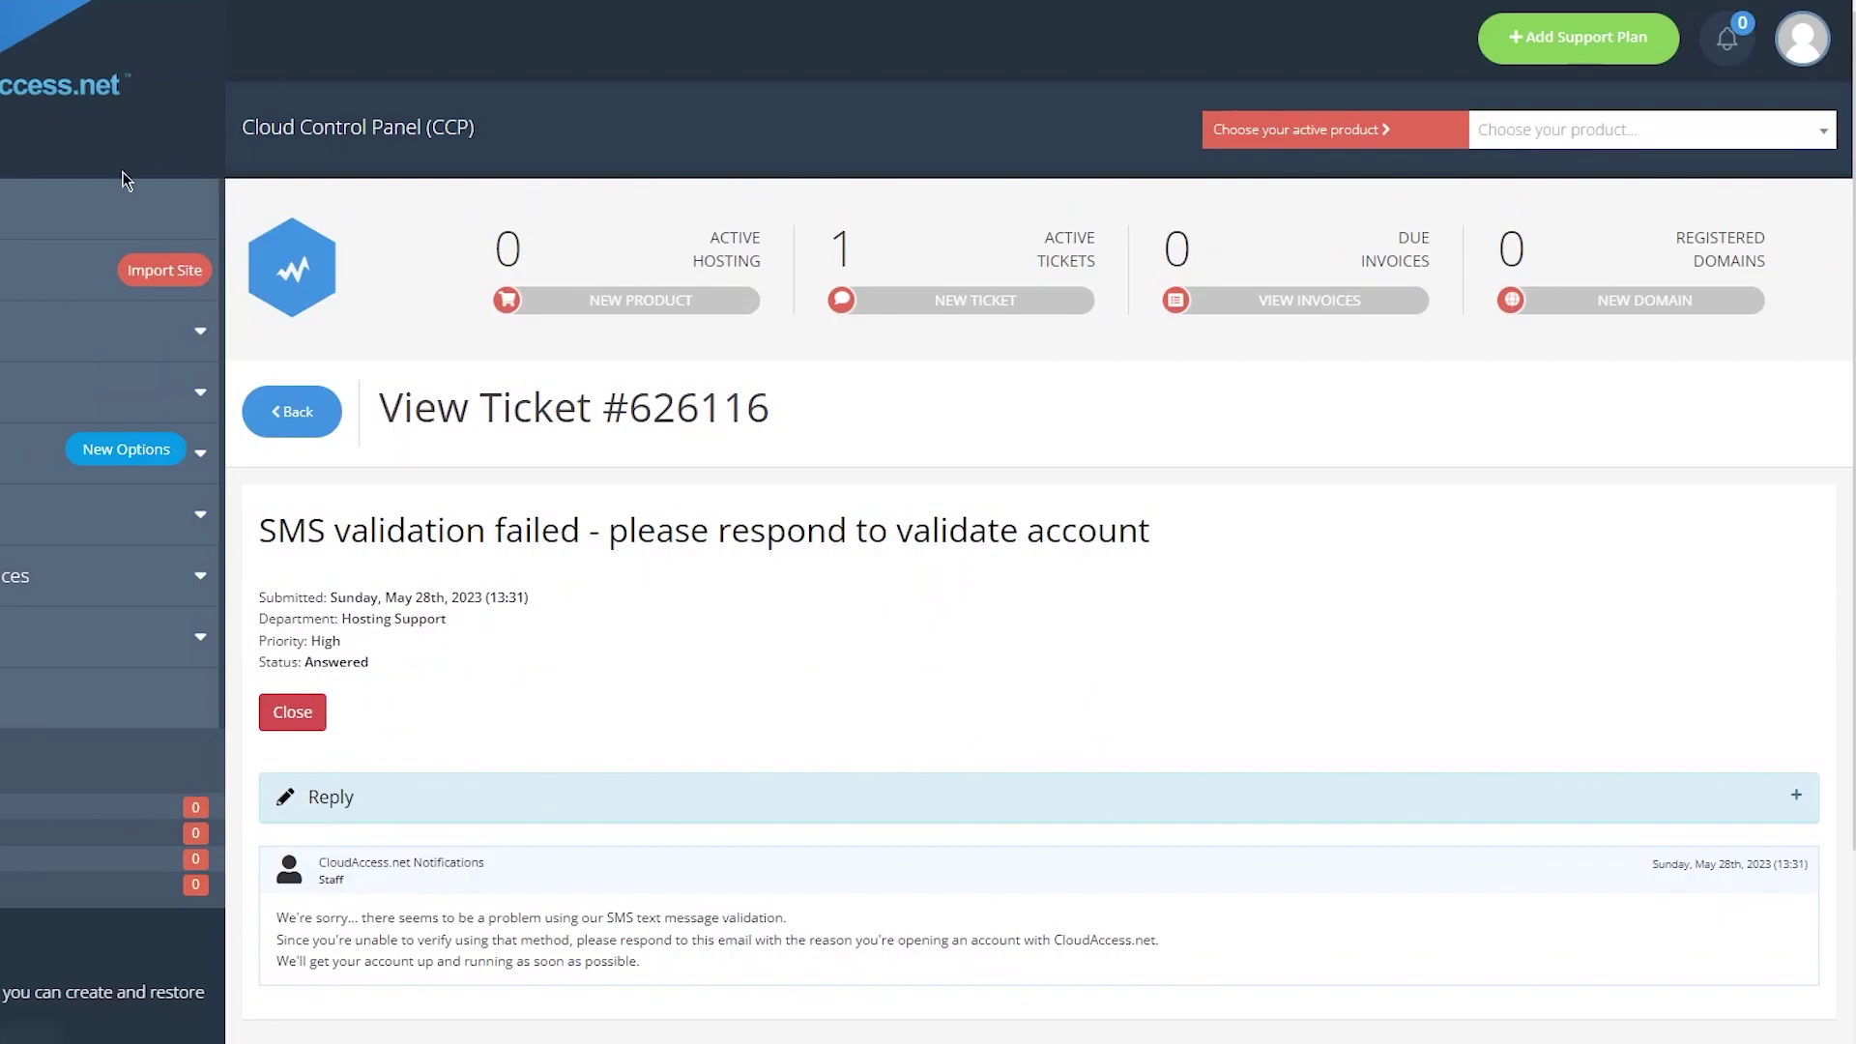
pyautogui.scroll(-1, 192, 230)
pyautogui.scroll(1, 192, 230)
pyautogui.scroll(-3, 560, 531)
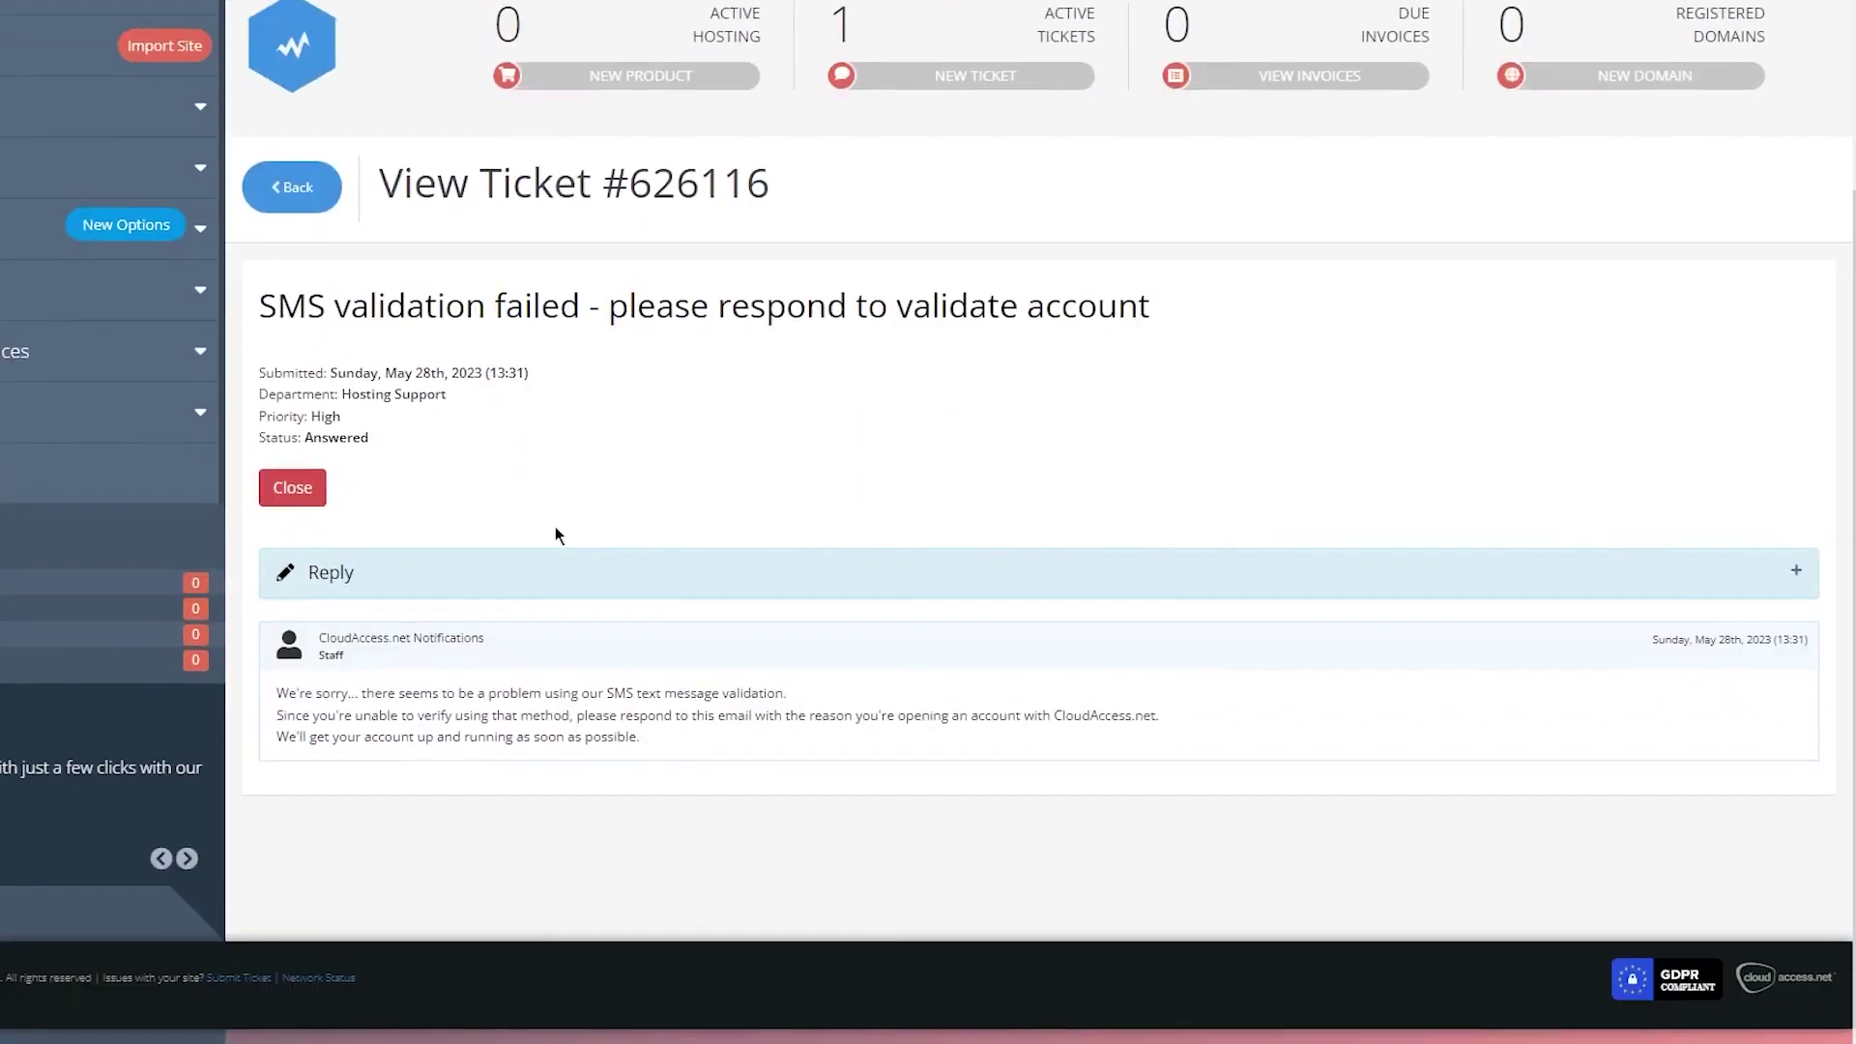
# Highlight the ticket details, including the Priority: High line, then switch to the Temp Mail inbox.
pyautogui.moveTo(334, 303); pyautogui.dragTo(1040, 303)
pyautogui.click(962, 399)
pyautogui.moveTo(276, 303); pyautogui.dragTo(961, 304)
pyautogui.click(547, 344)
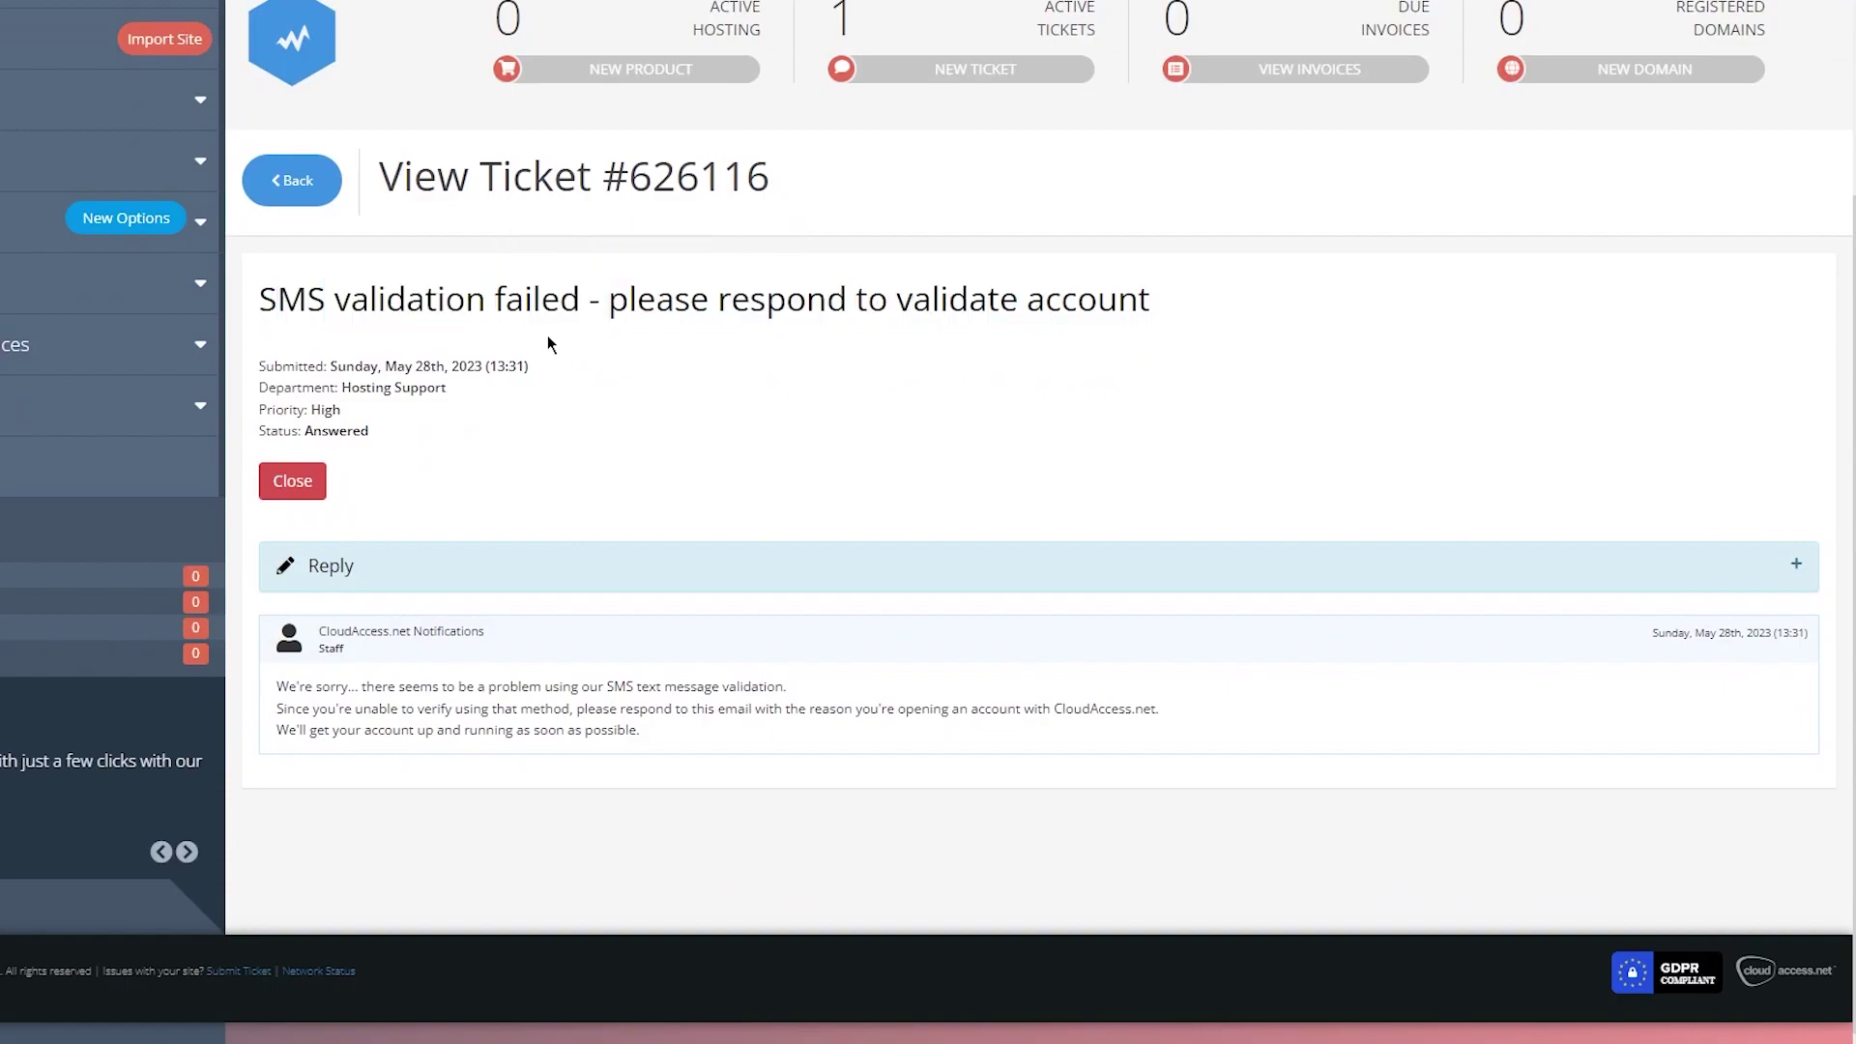
pyautogui.moveTo(466, 302); pyautogui.dragTo(870, 302)
pyautogui.tripleClick(300, 409)
pyautogui.moveTo(446, 302); pyautogui.dragTo(948, 307)
pyautogui.moveTo(584, 344); pyautogui.dragTo(909, 372)
pyautogui.moveTo(621, 303); pyautogui.dragTo(1121, 303)
pyautogui.click(792, 333)
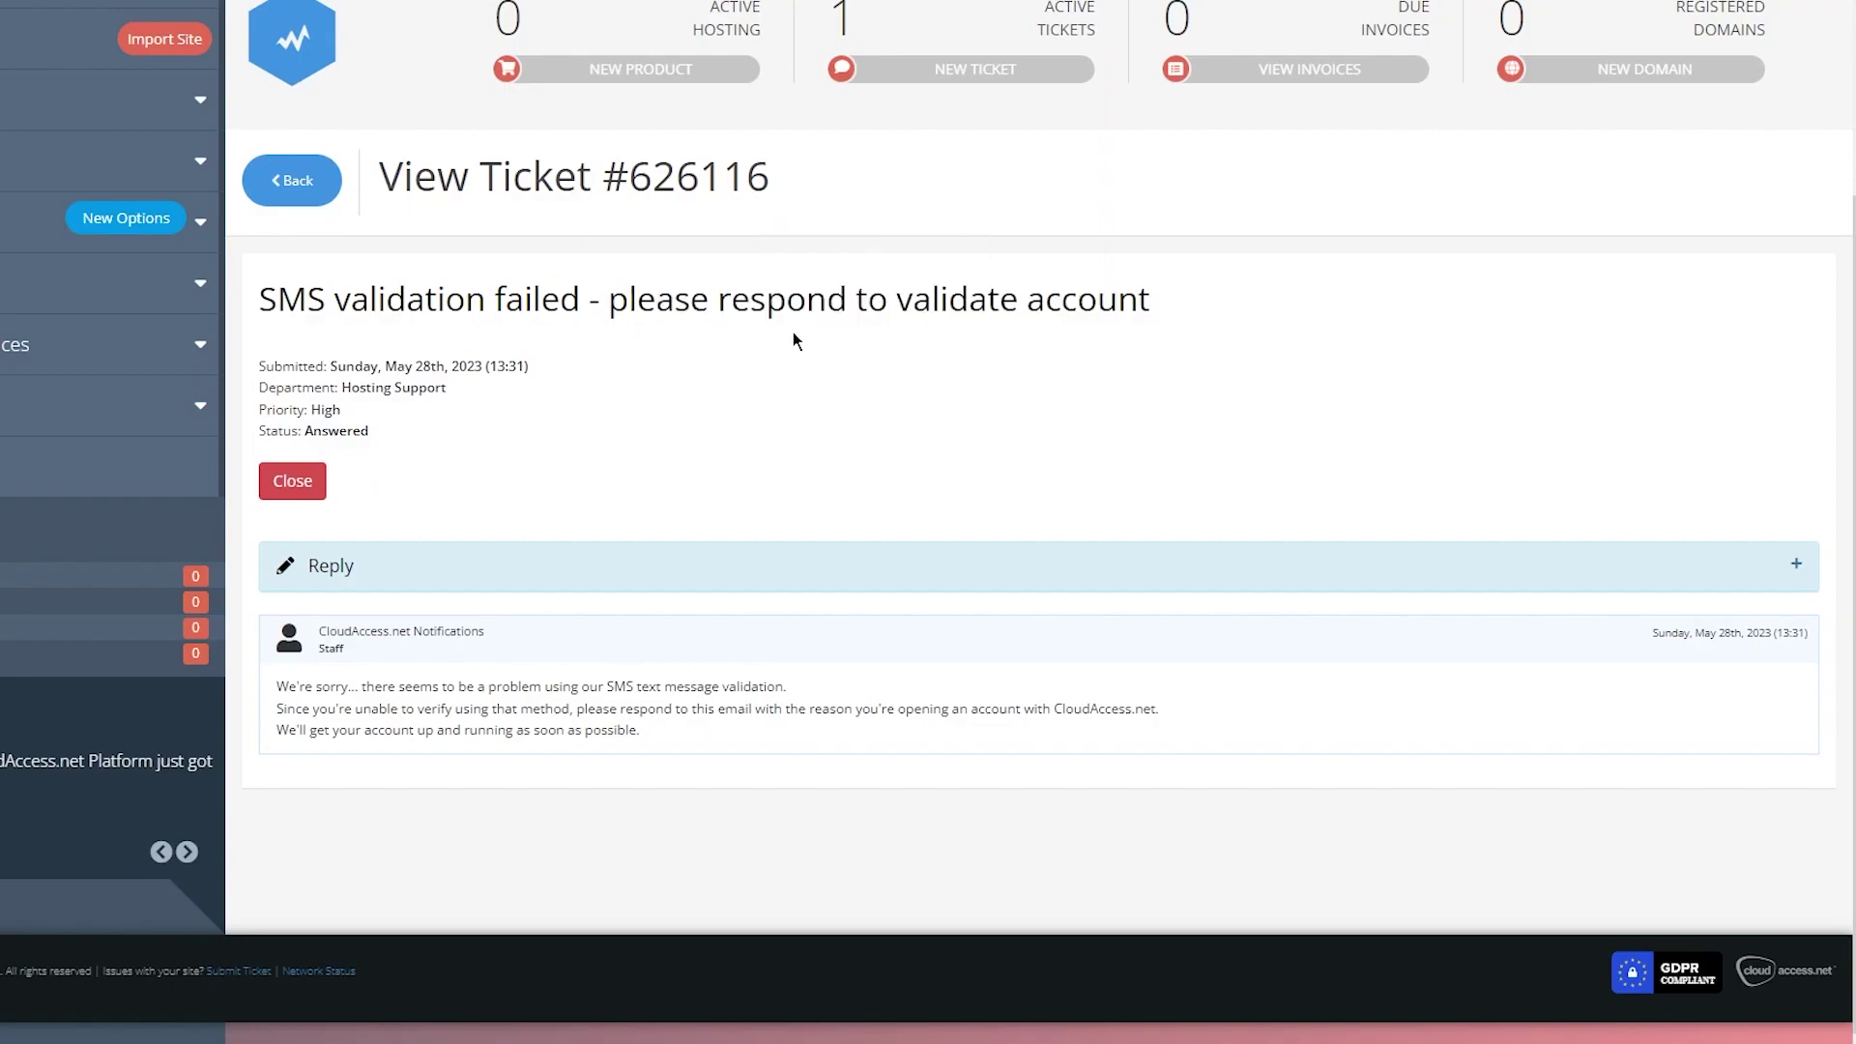
pyautogui.moveTo(793, 333); pyautogui.dragTo(928, 414)
pyautogui.click(785, 342)
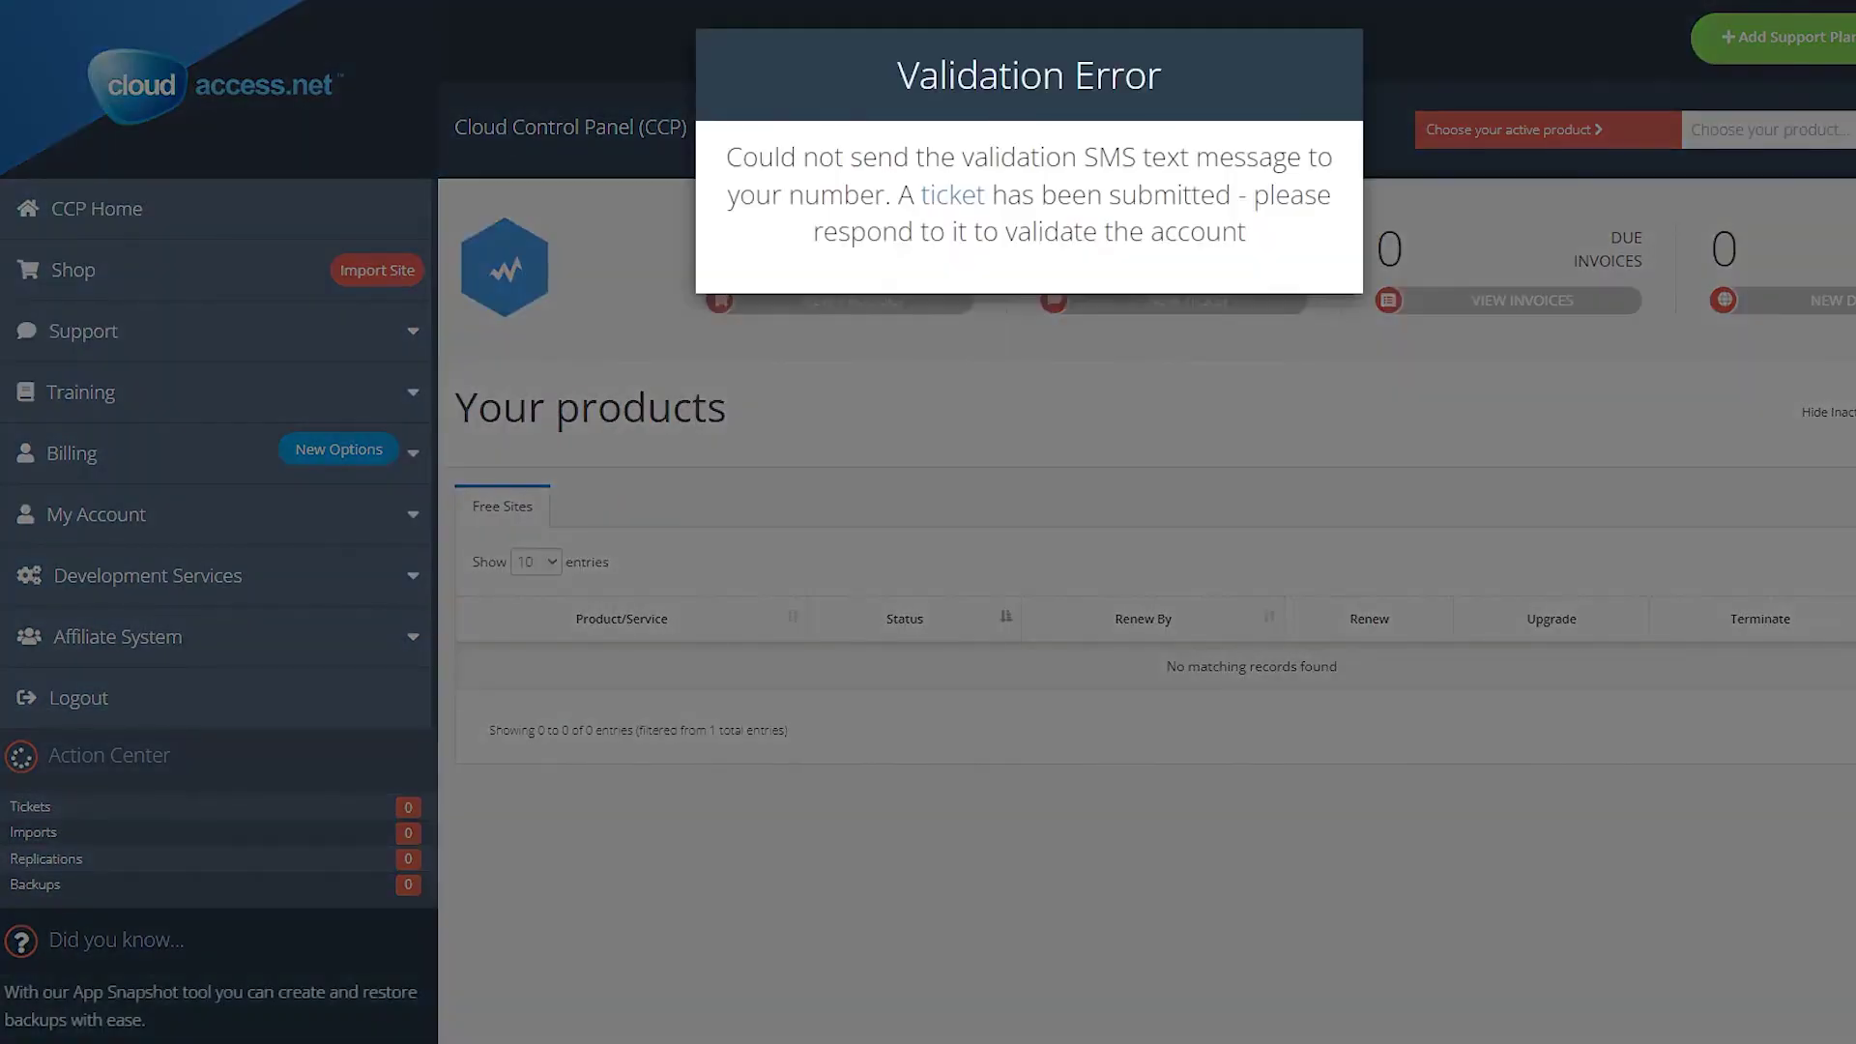
pyautogui.doubleClick(863, 231)
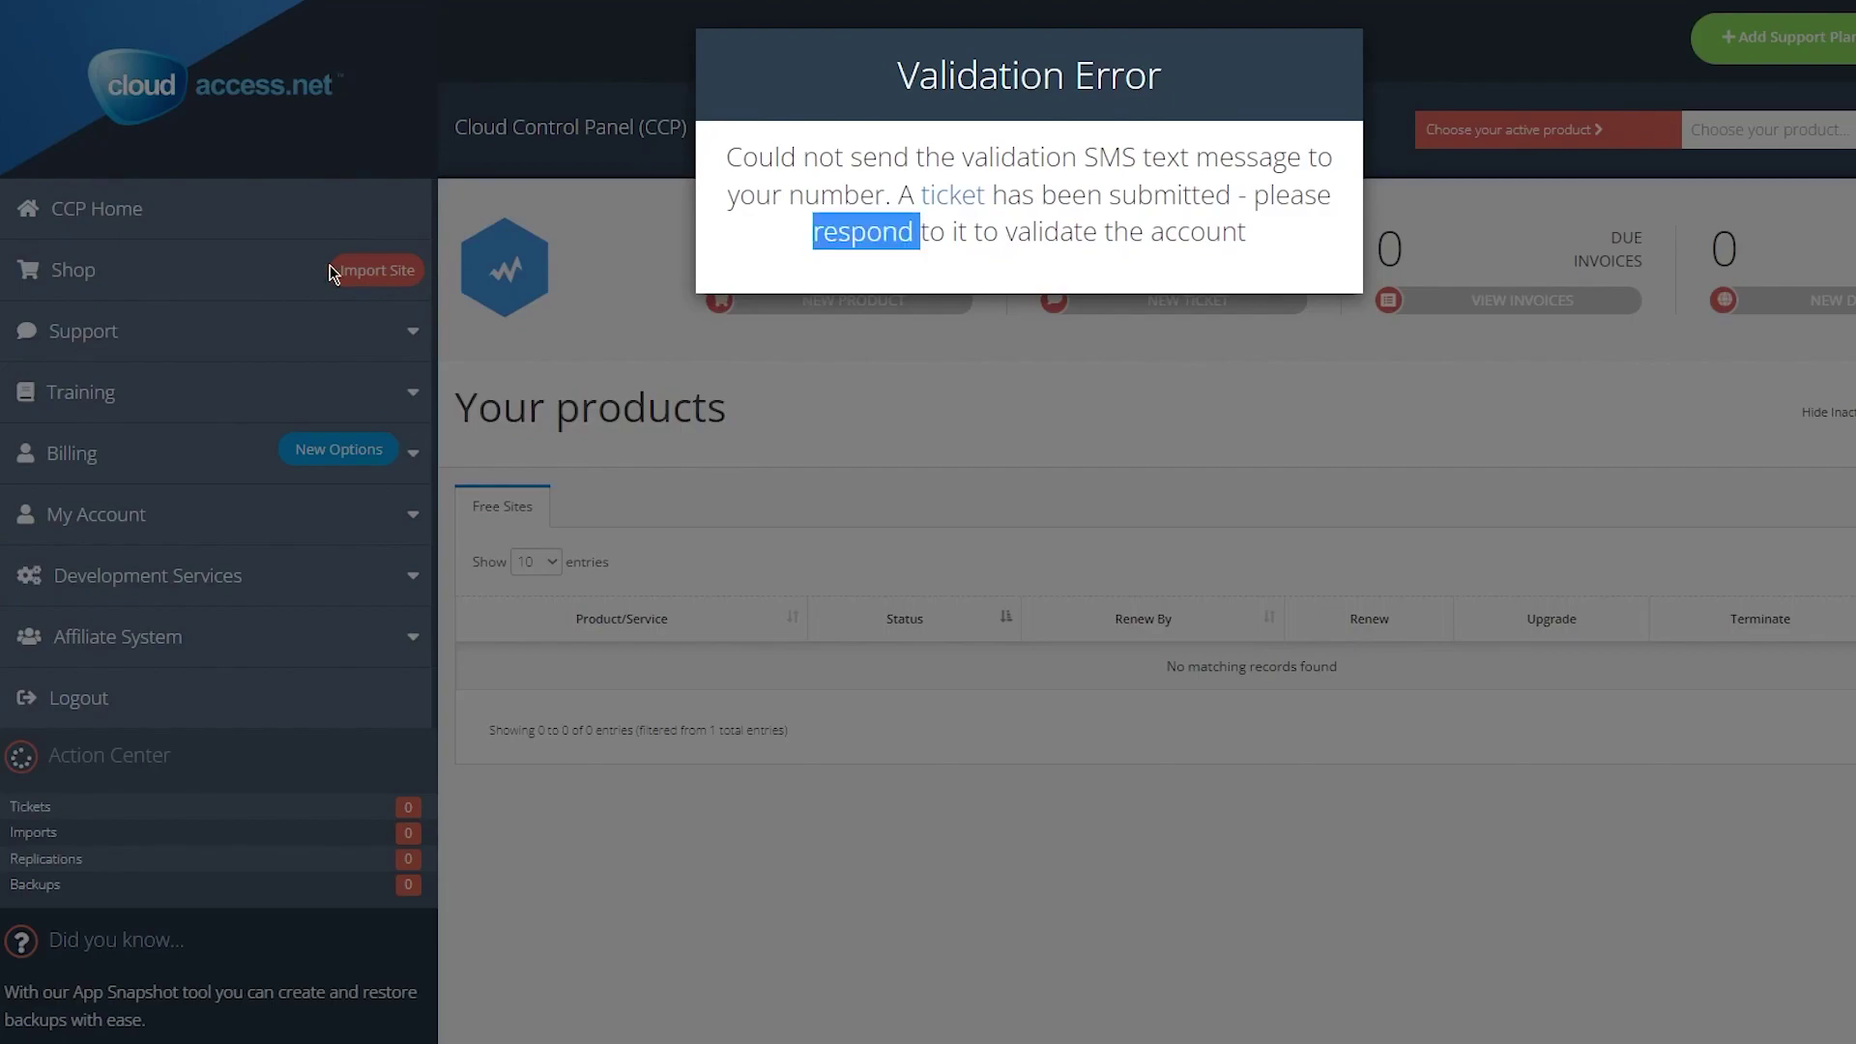
pyautogui.click(249, 682)
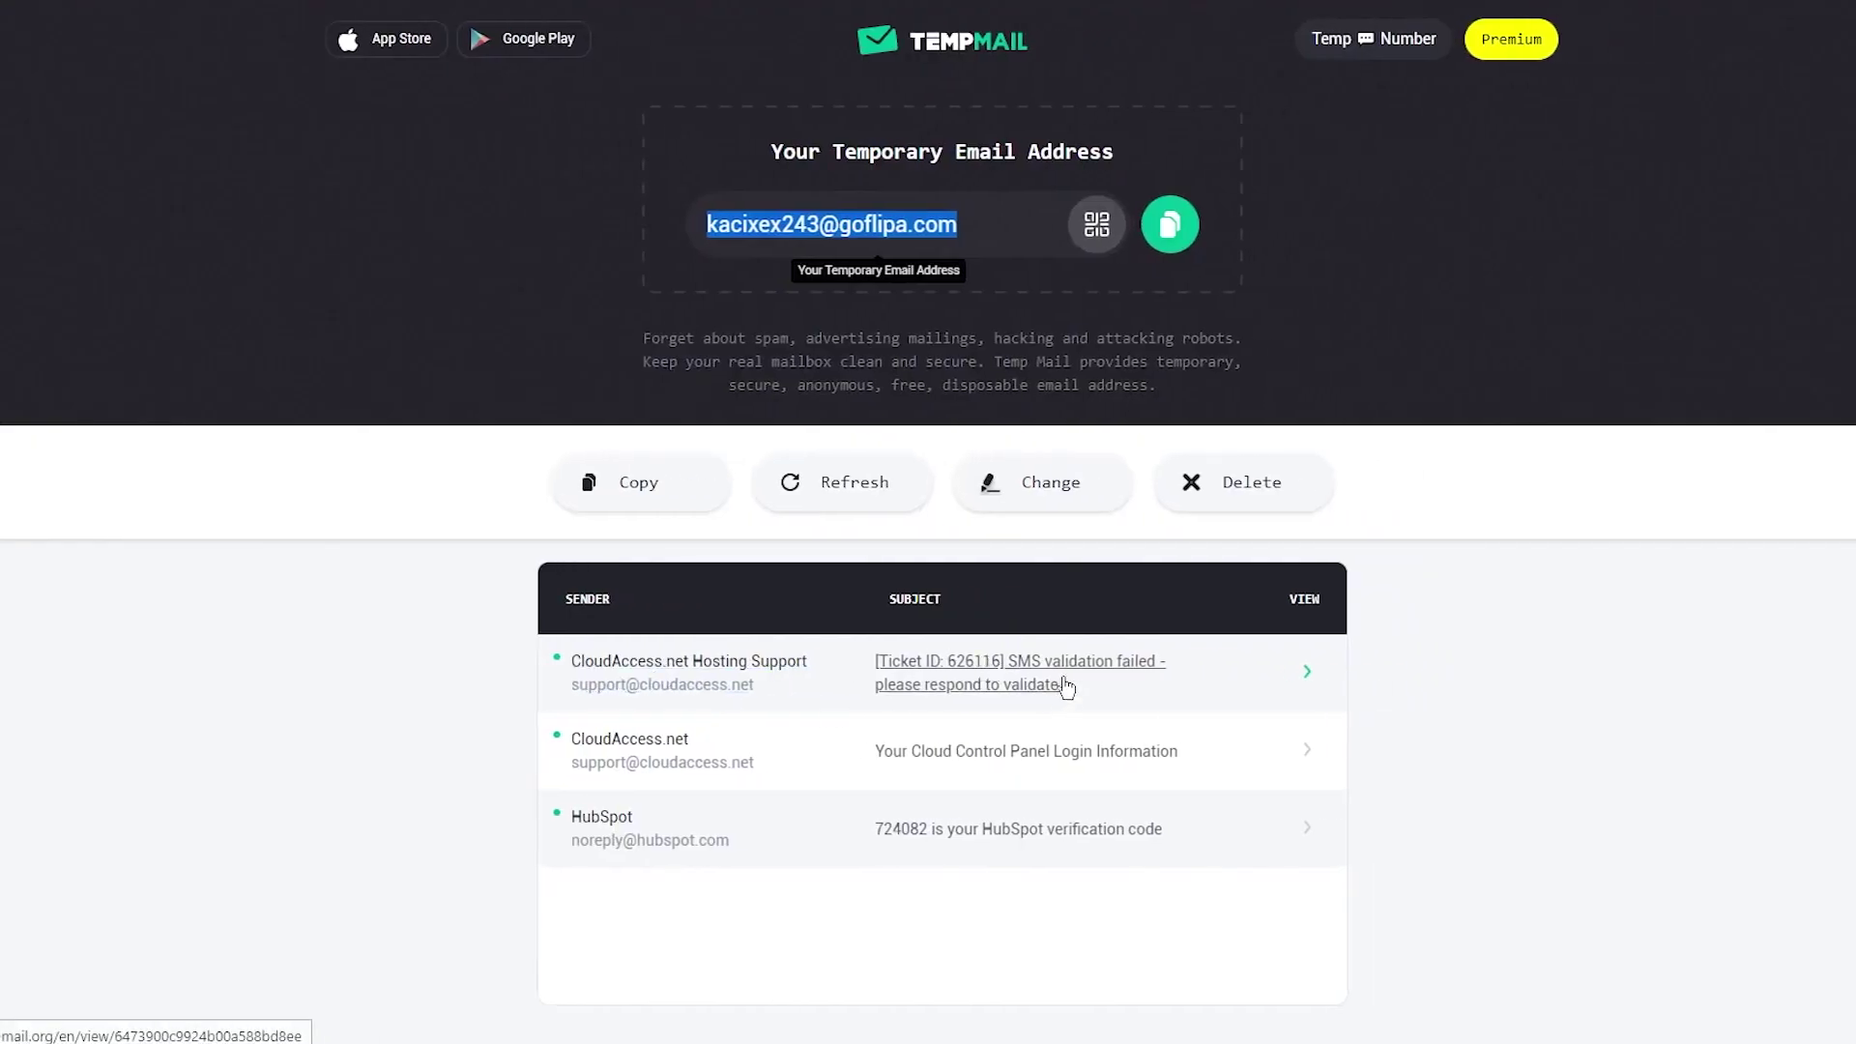
# Read the 'Your Cloud Control Panel Login Information' email, then return to the control panel.
pyautogui.click(1067, 686)
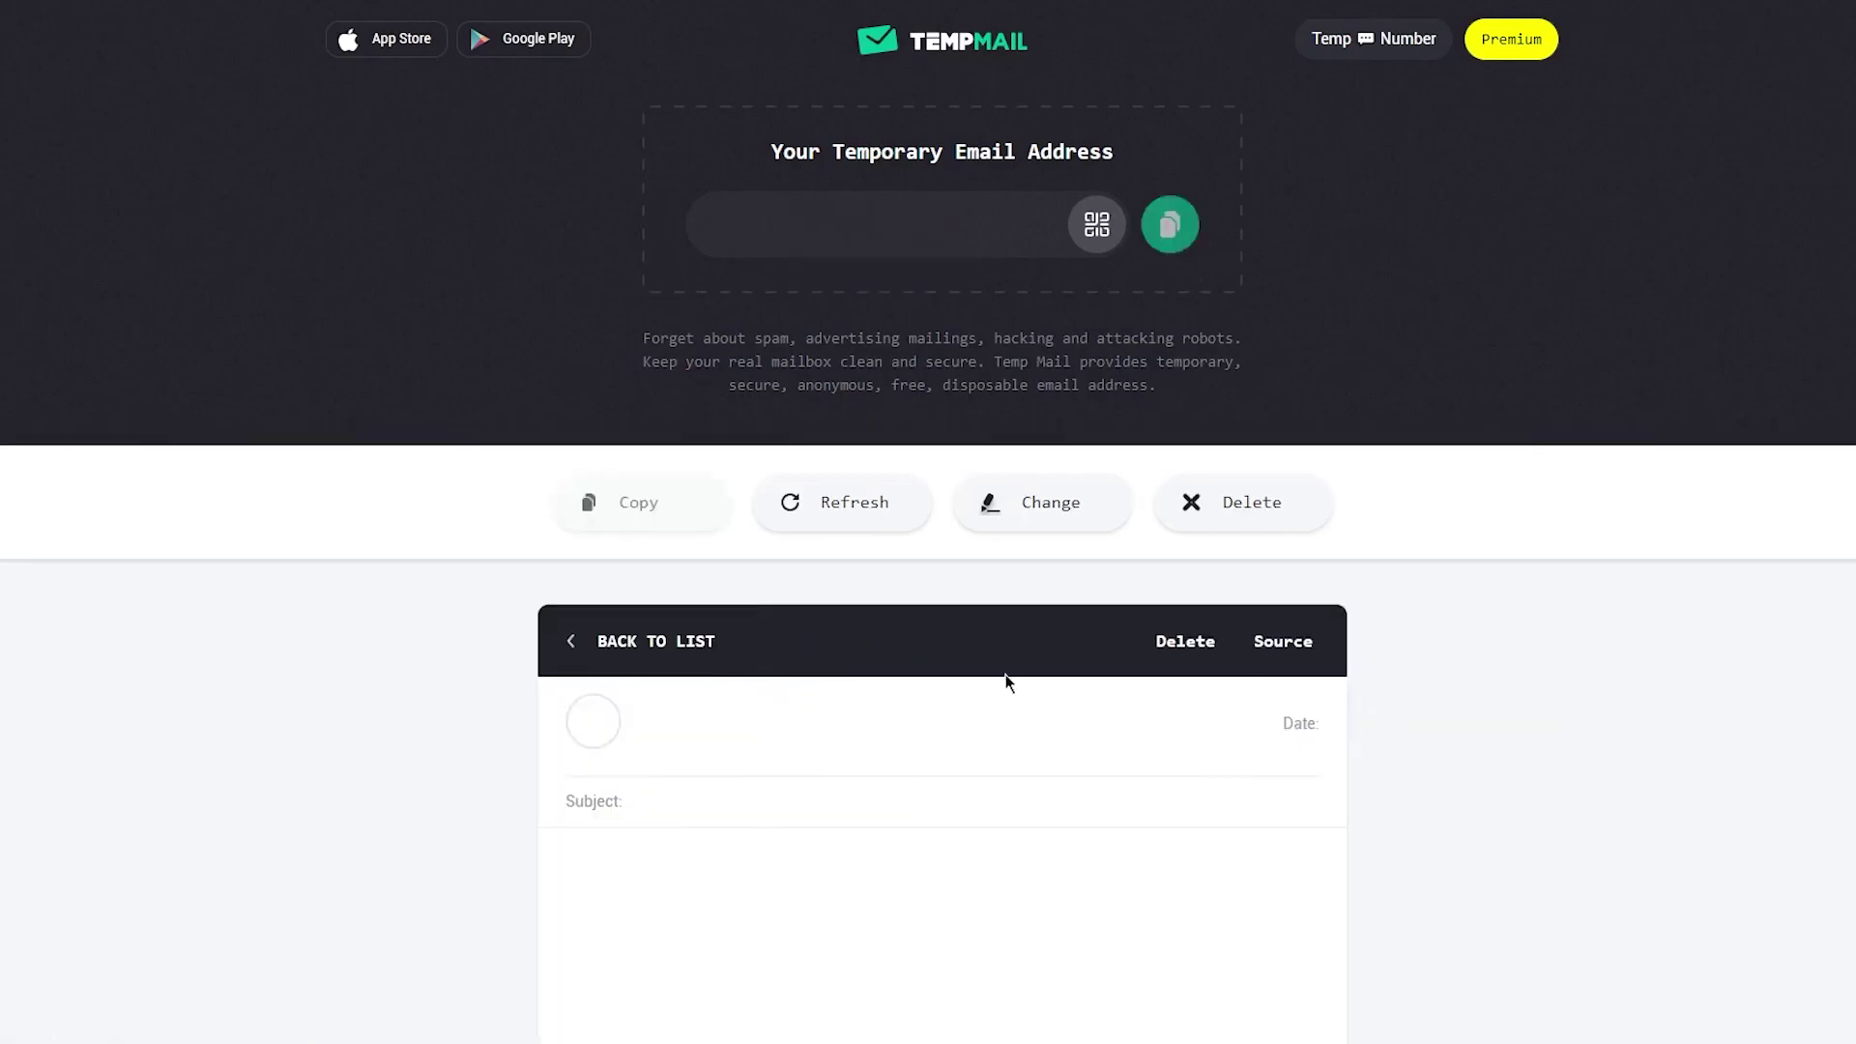
pyautogui.scroll(-5, 640, 395)
pyautogui.scroll(-14, 558, 440)
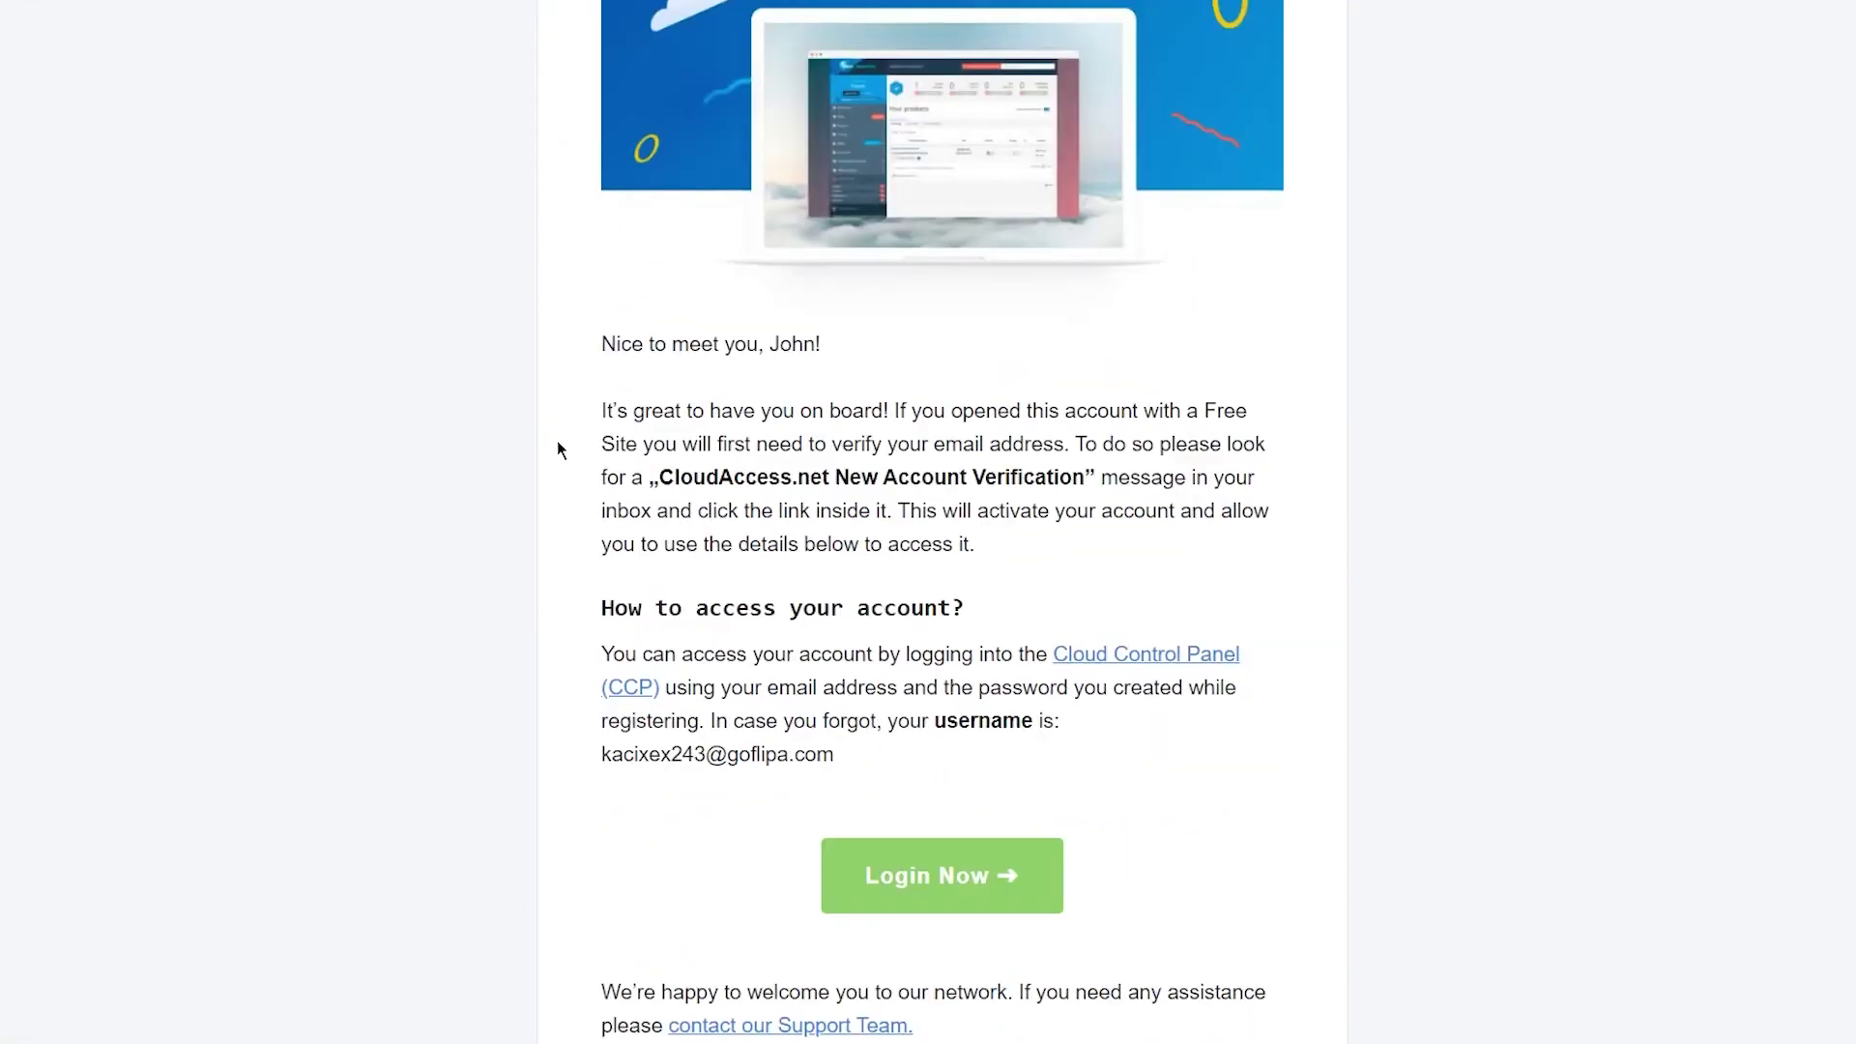
pyautogui.scroll(-4, 559, 449)
pyautogui.scroll(14, 709, 425)
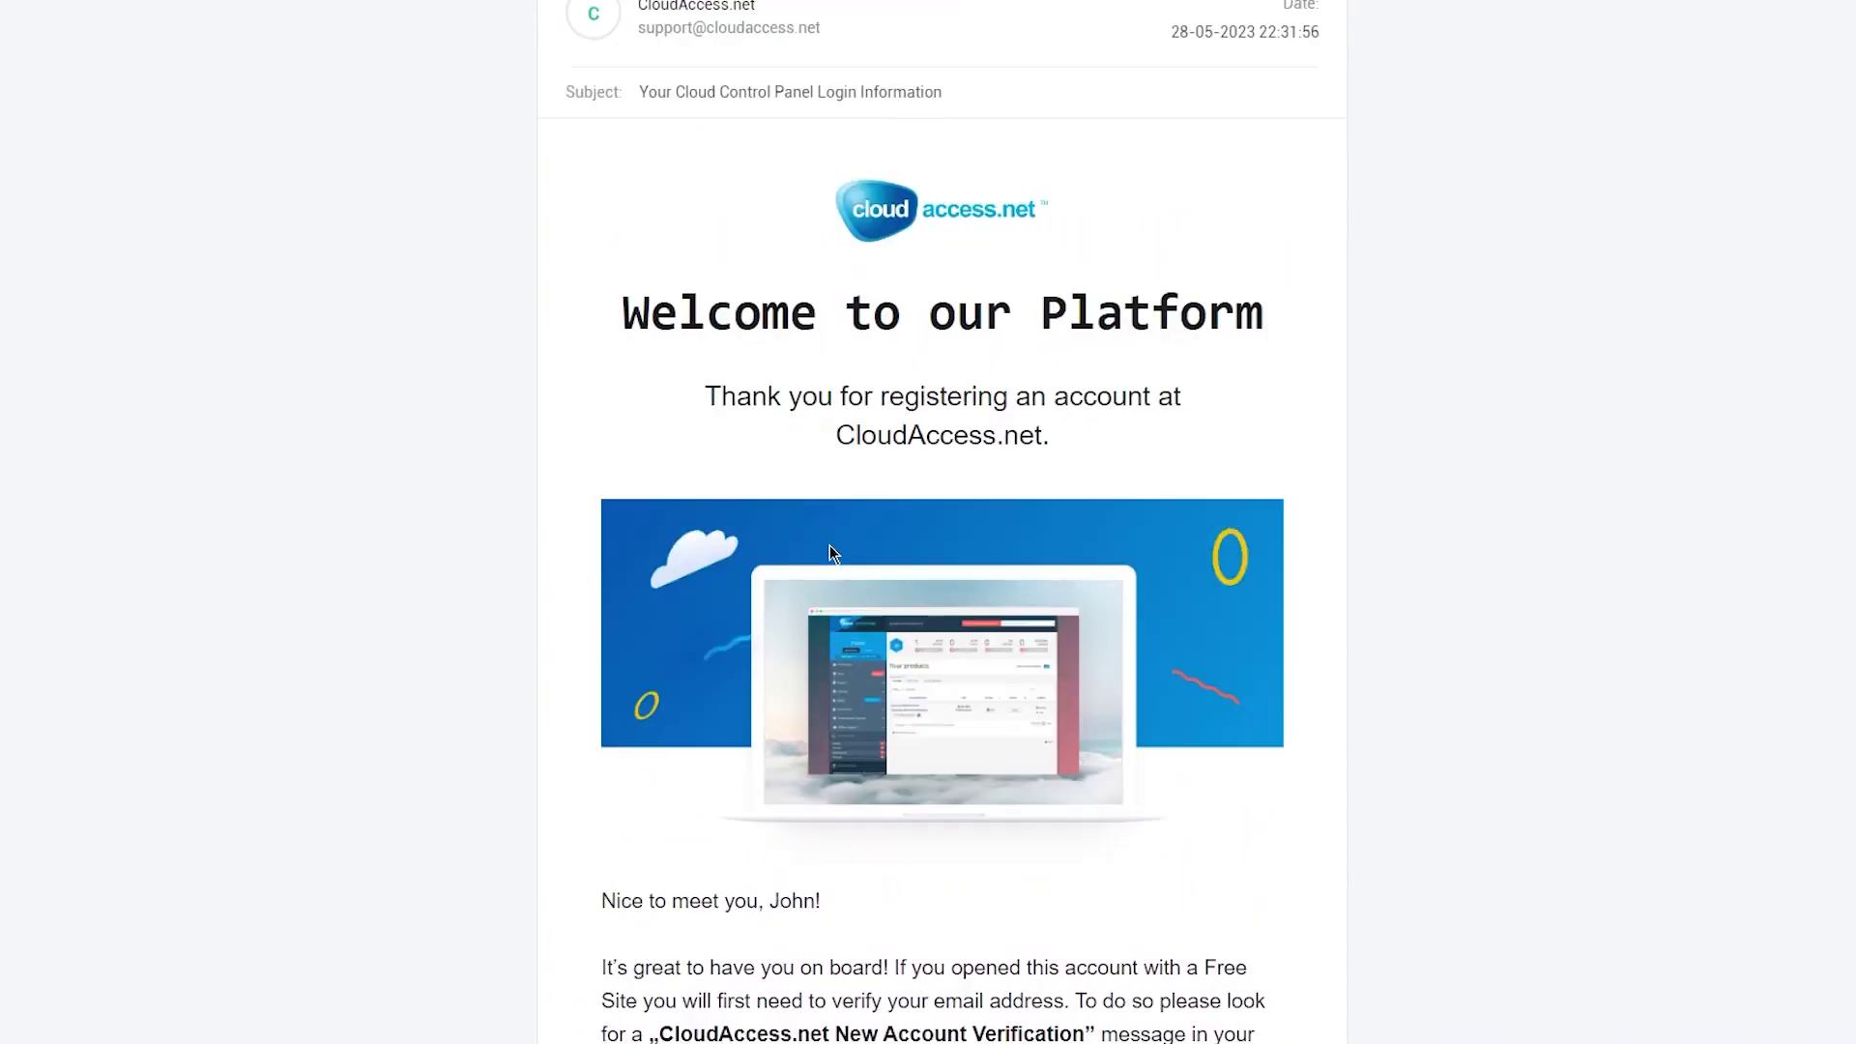
pyautogui.moveTo(785, 925); pyautogui.dragTo(945, 1036)
pyautogui.click(1481, 628)
pyautogui.scroll(12, 1354, 464)
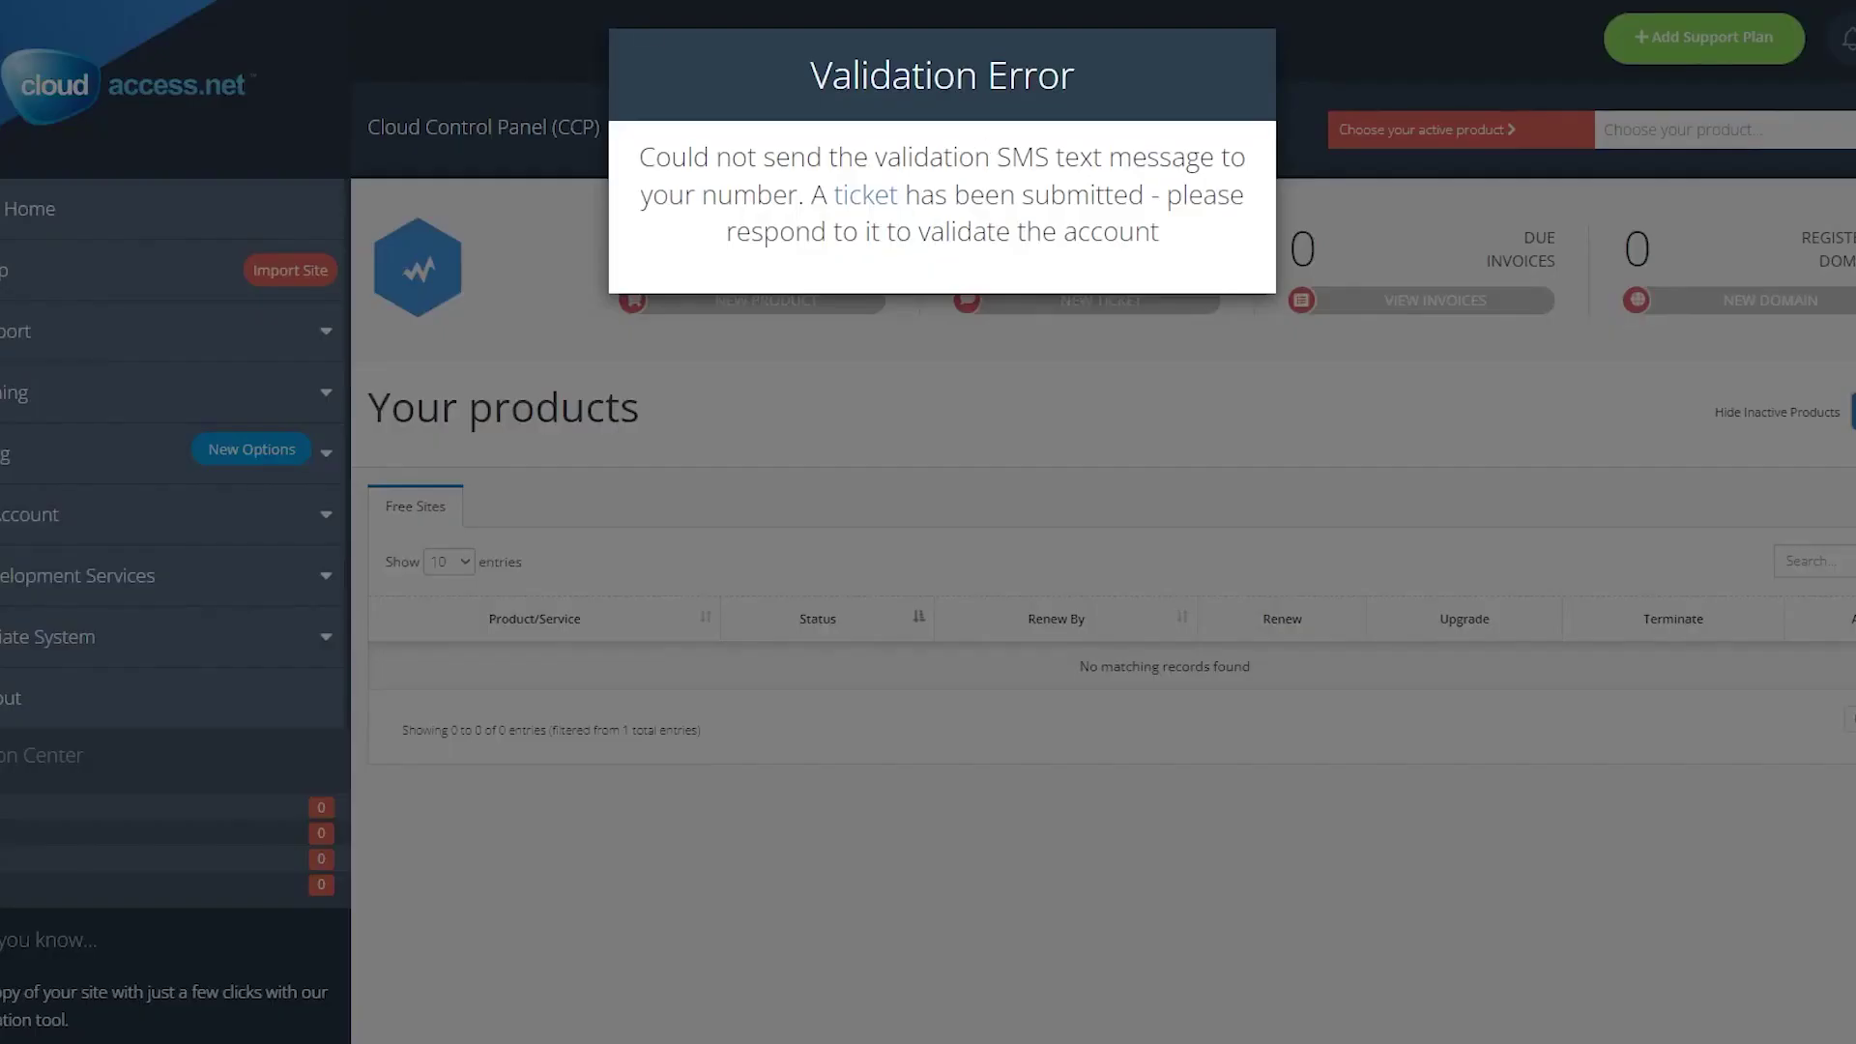
pyautogui.moveTo(637, 155); pyautogui.dragTo(1174, 530)
pyautogui.click(1174, 527)
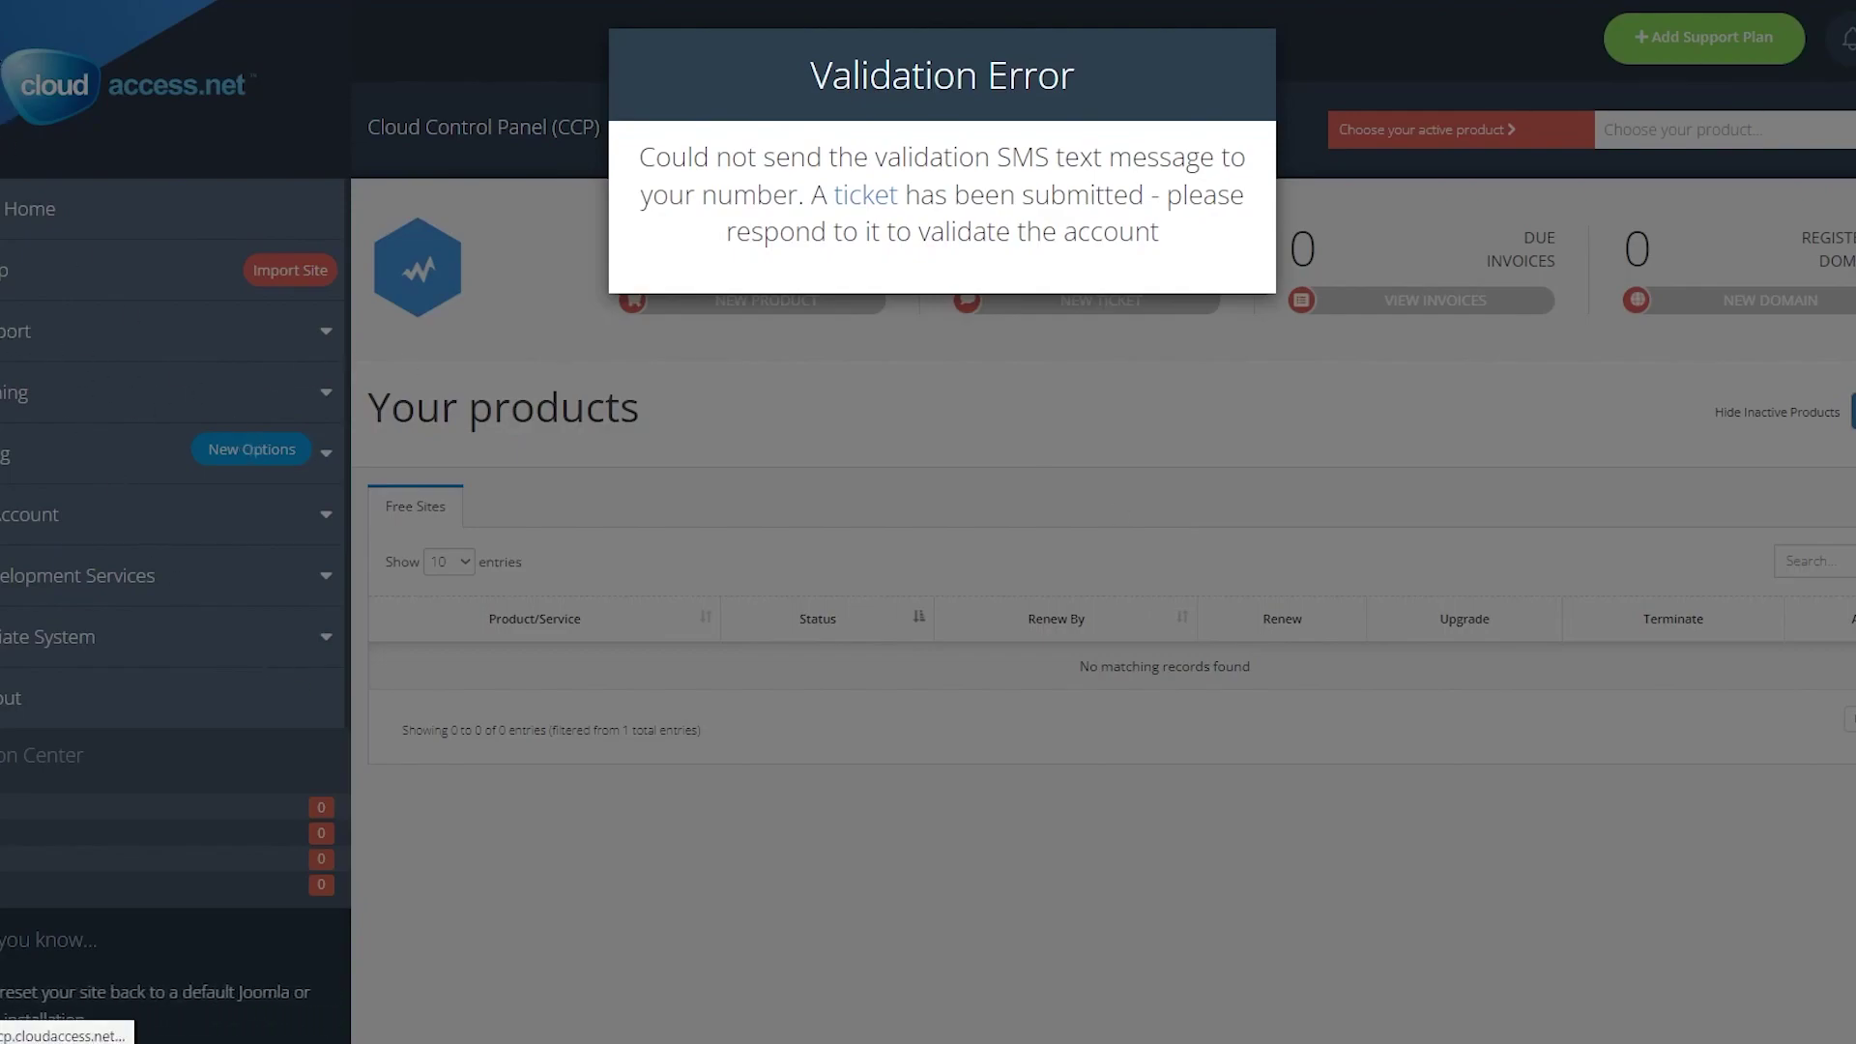
pyautogui.click(866, 195)
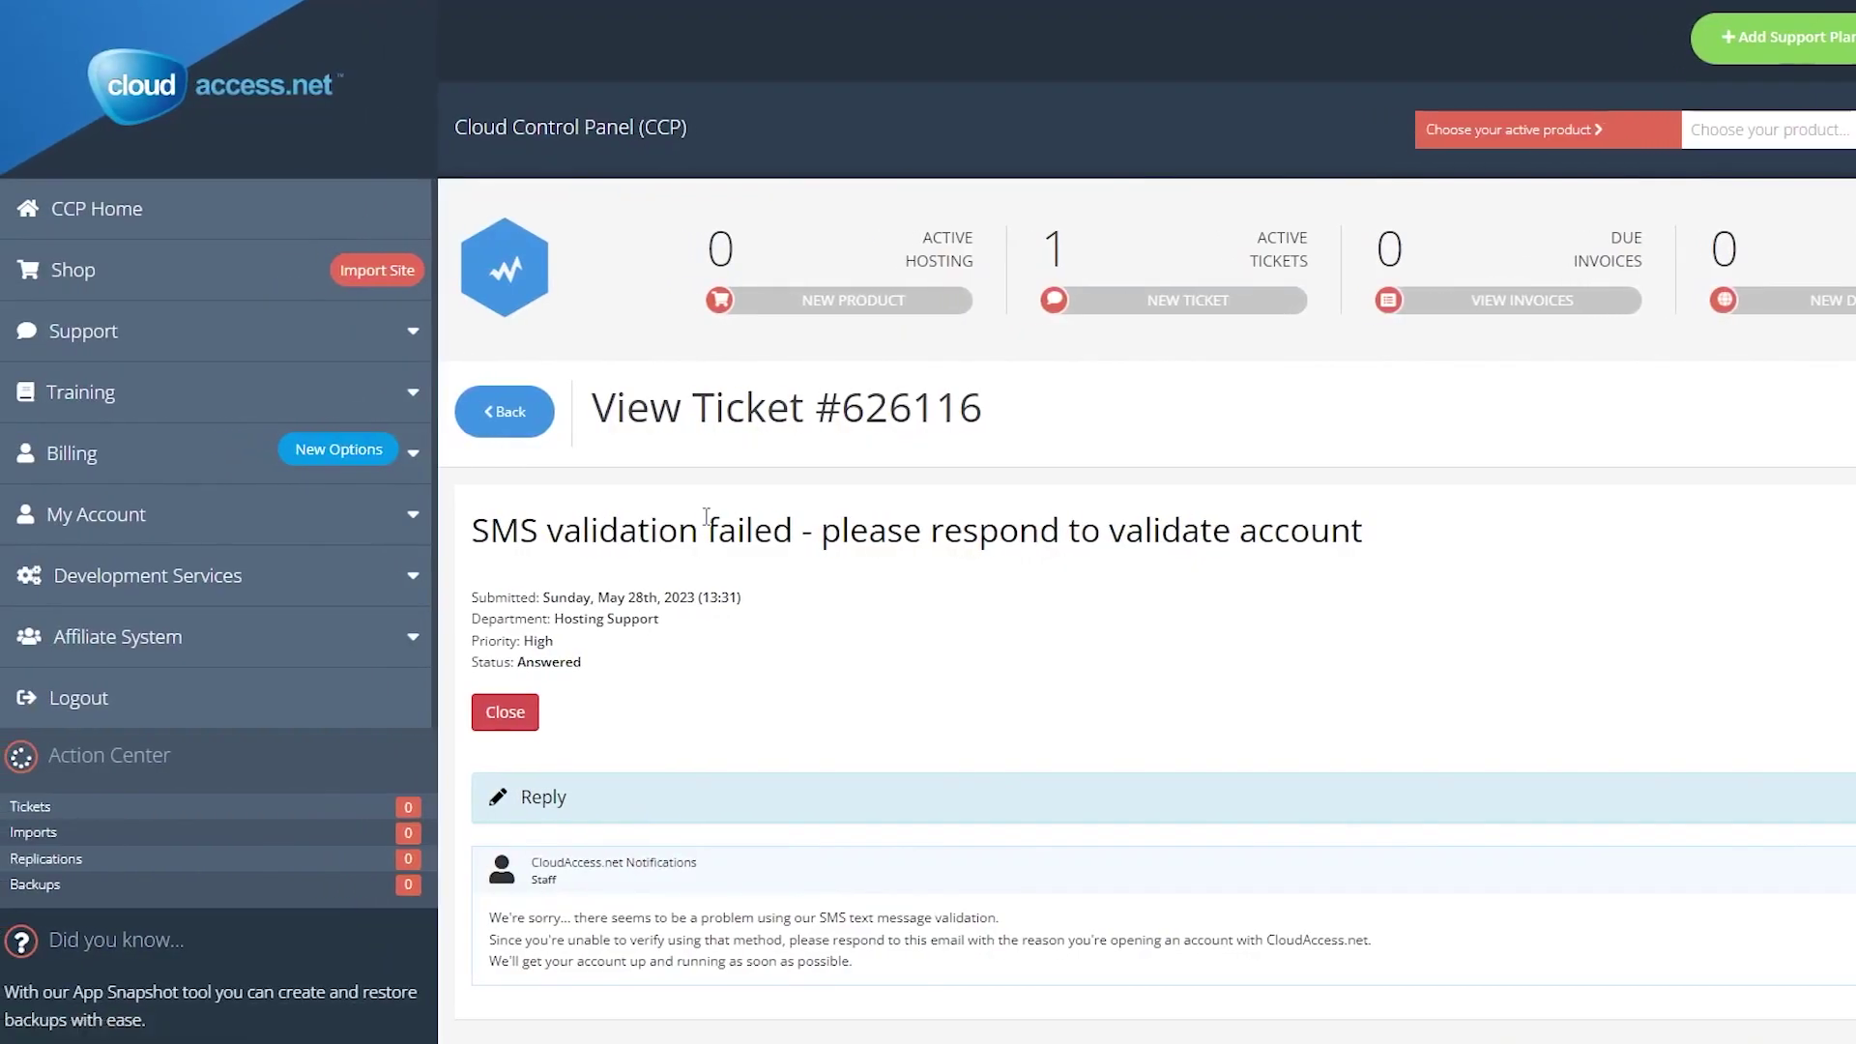
pyautogui.scroll(-3, 712, 517)
pyautogui.scroll(3, 759, 445)
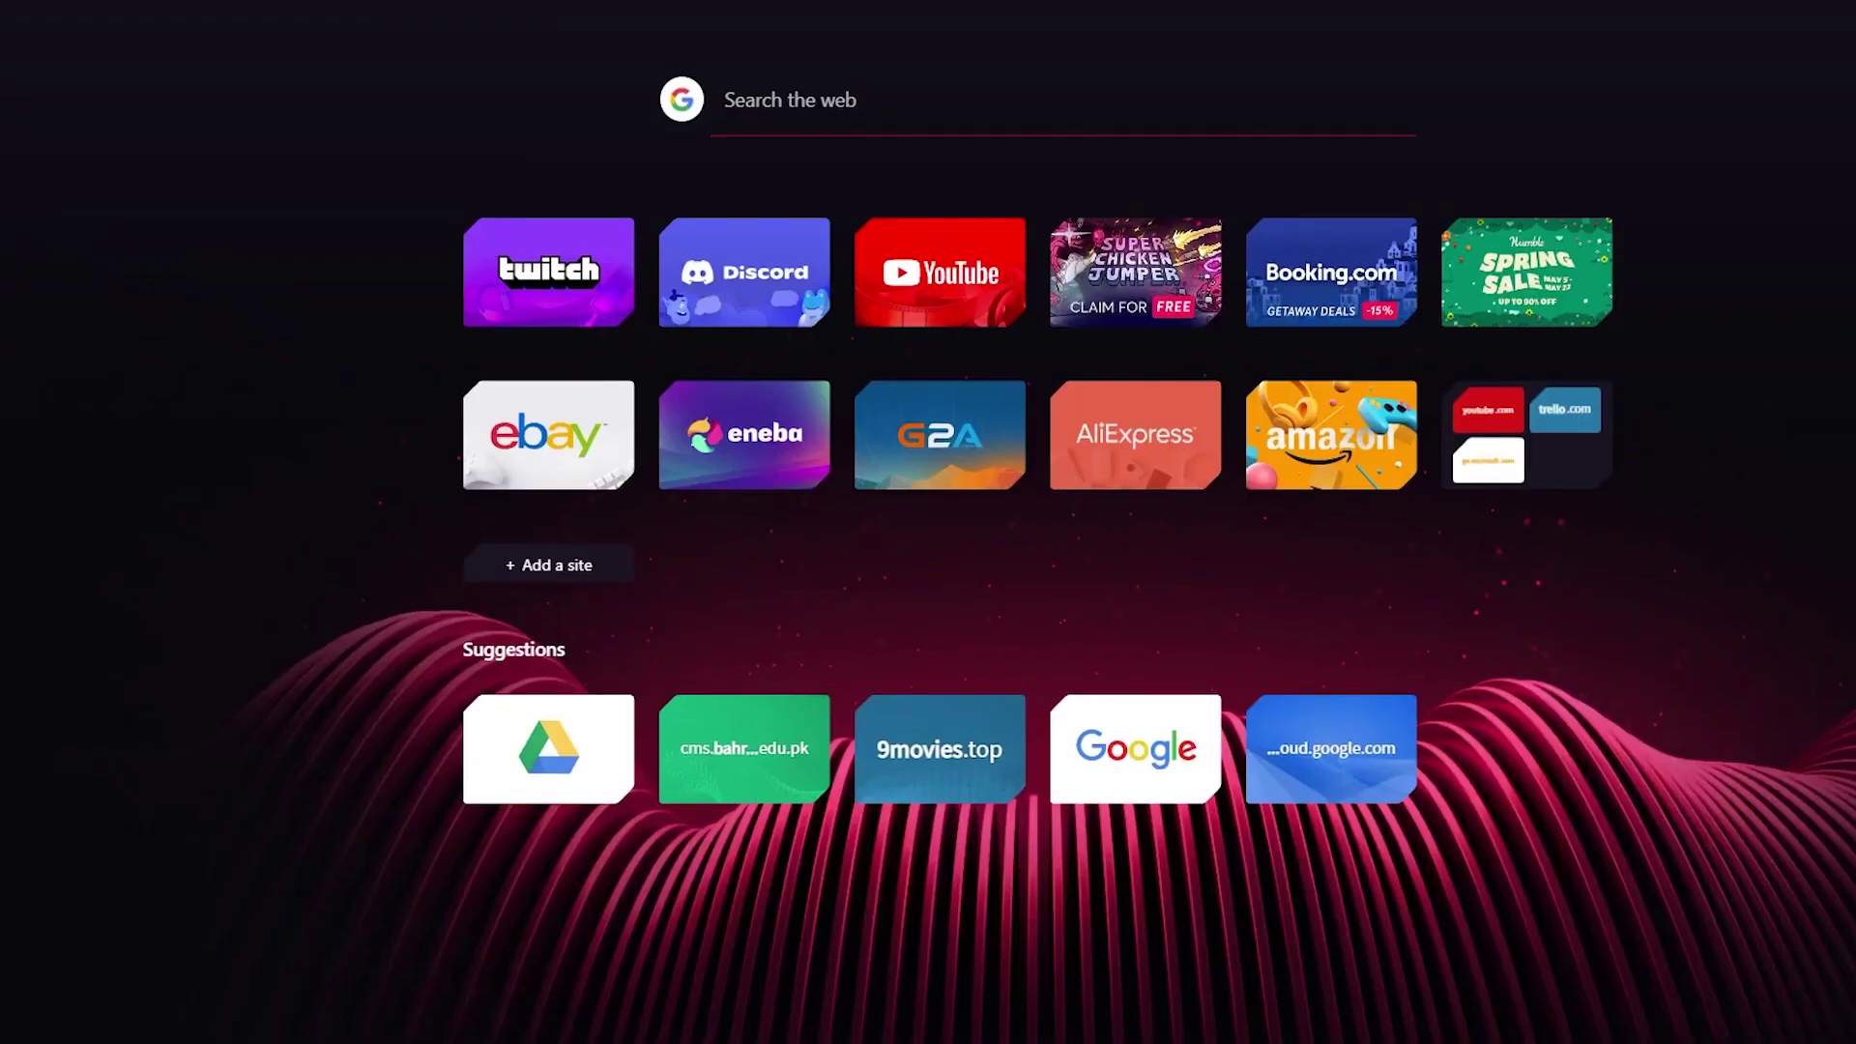
# Search Google for 'joomla pricing' and look over the Joomlatools Pricing page.
pyautogui.write('joomla')
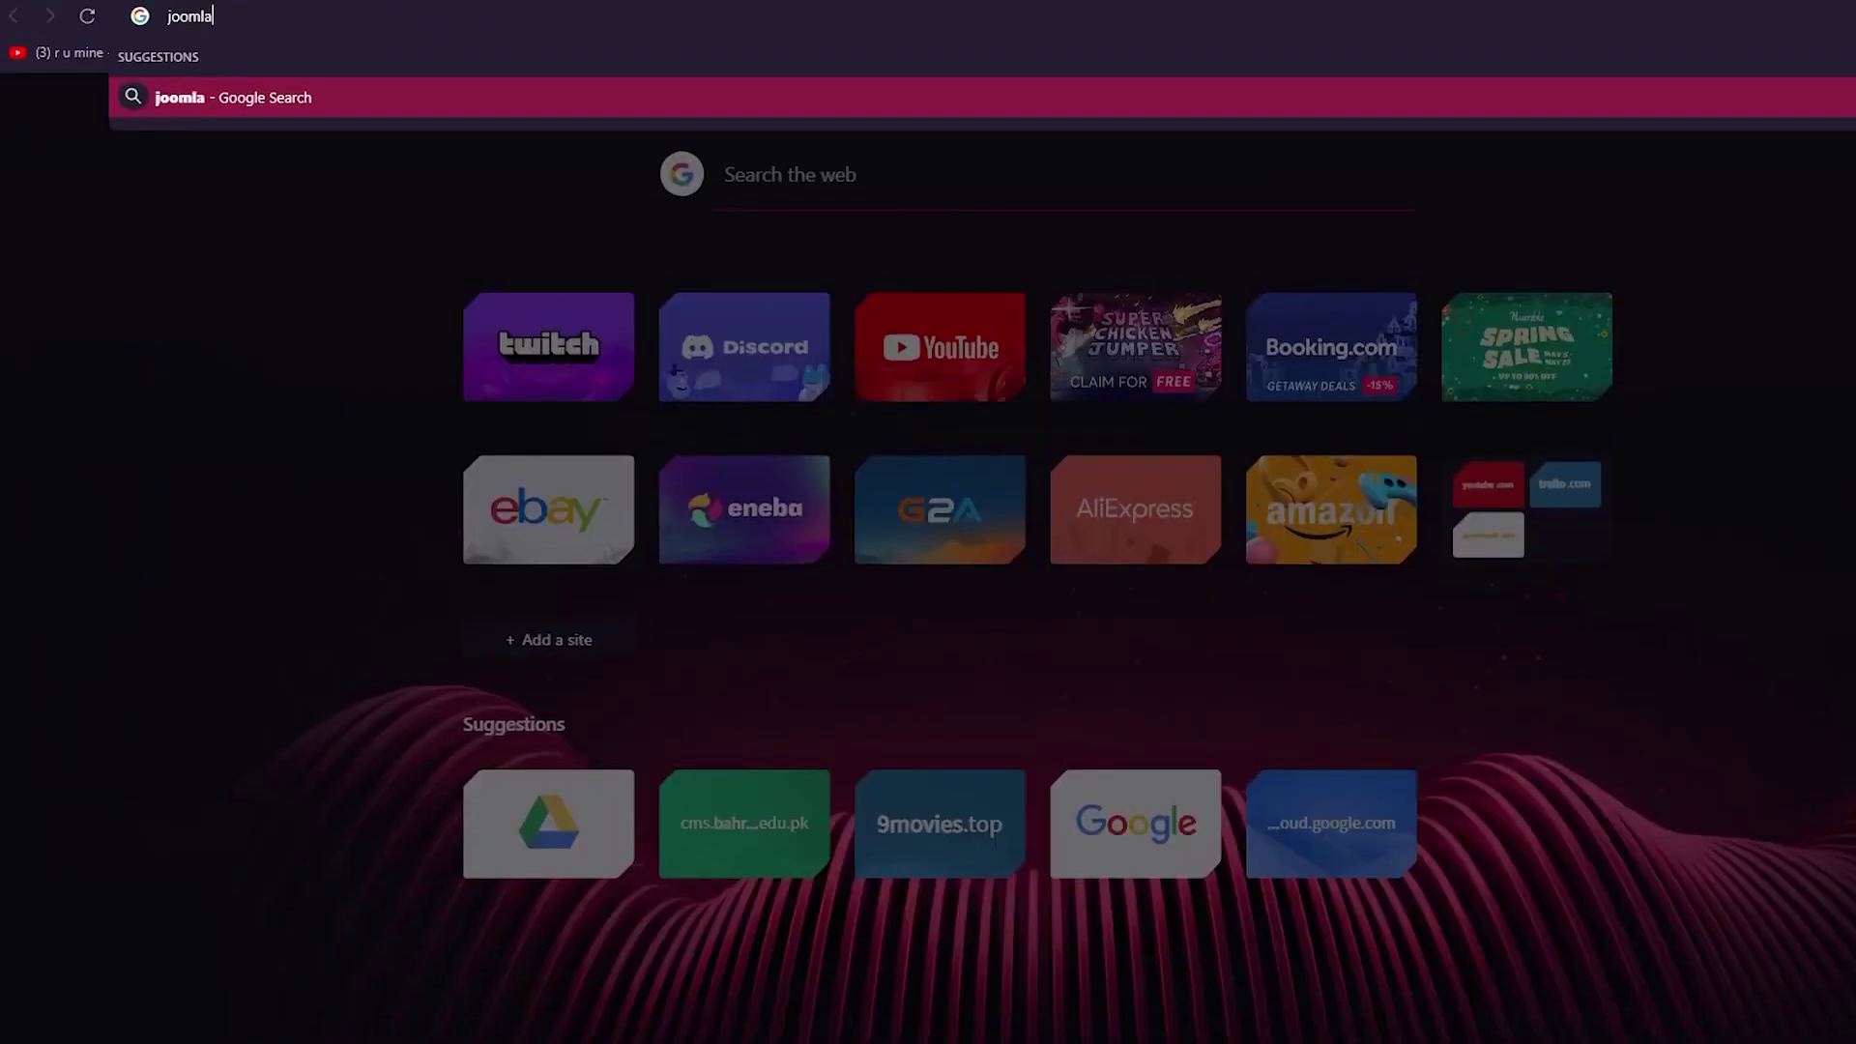
pyautogui.write(' pricing')
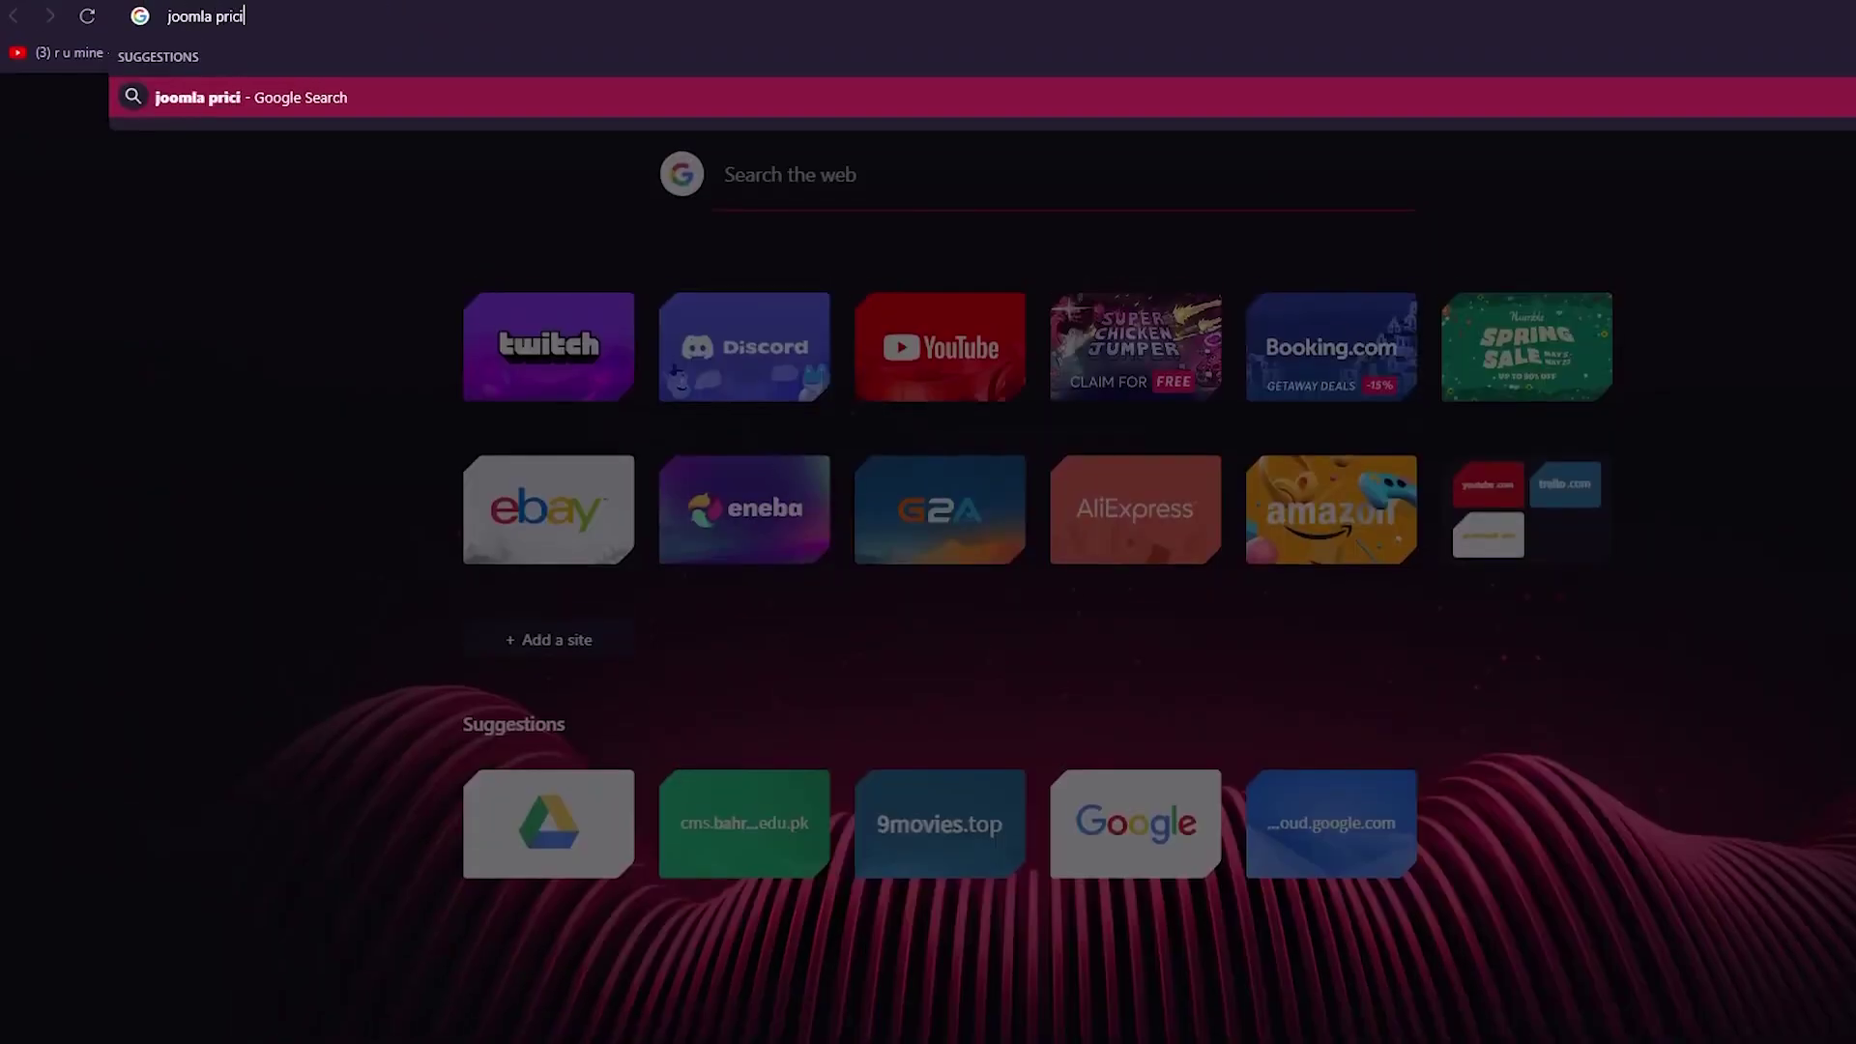
pyautogui.press('Return')
pyautogui.click(280, 265)
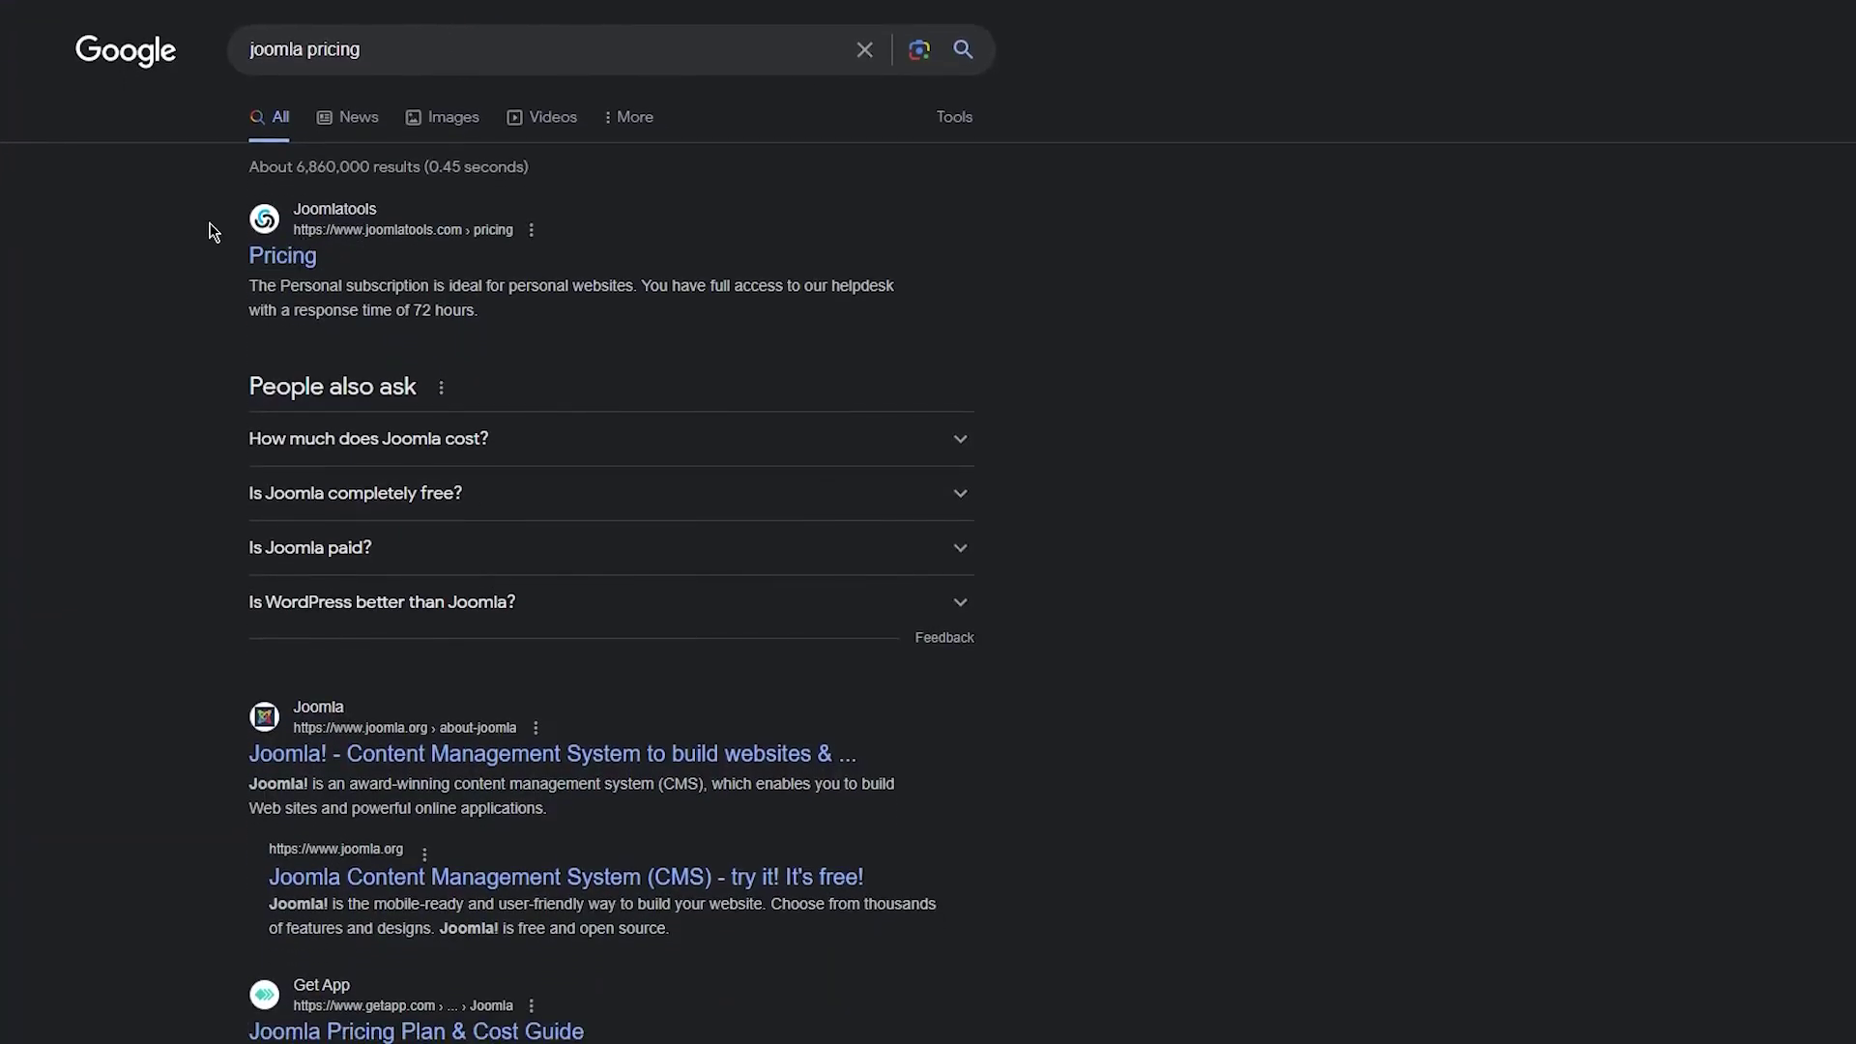
pyautogui.scroll(-8, 193, 250)
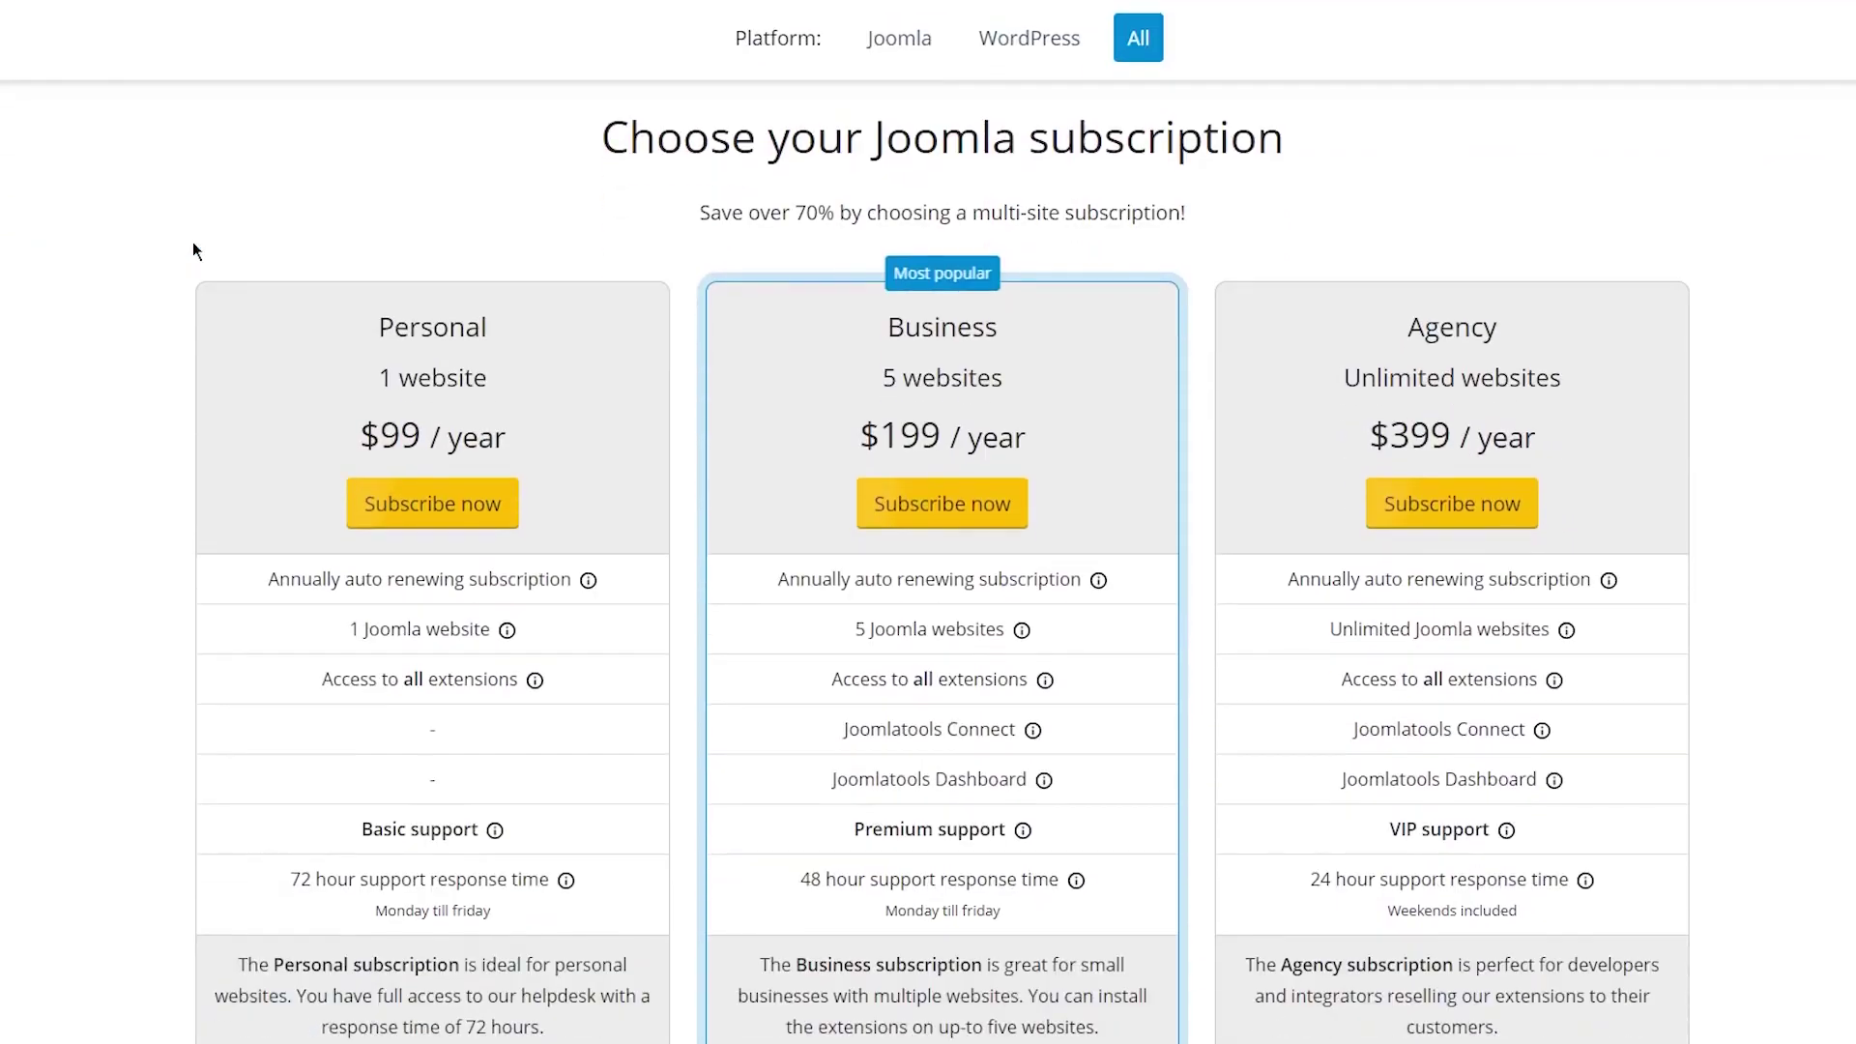
pyautogui.scroll(7, 193, 257)
pyautogui.scroll(-5, 193, 258)
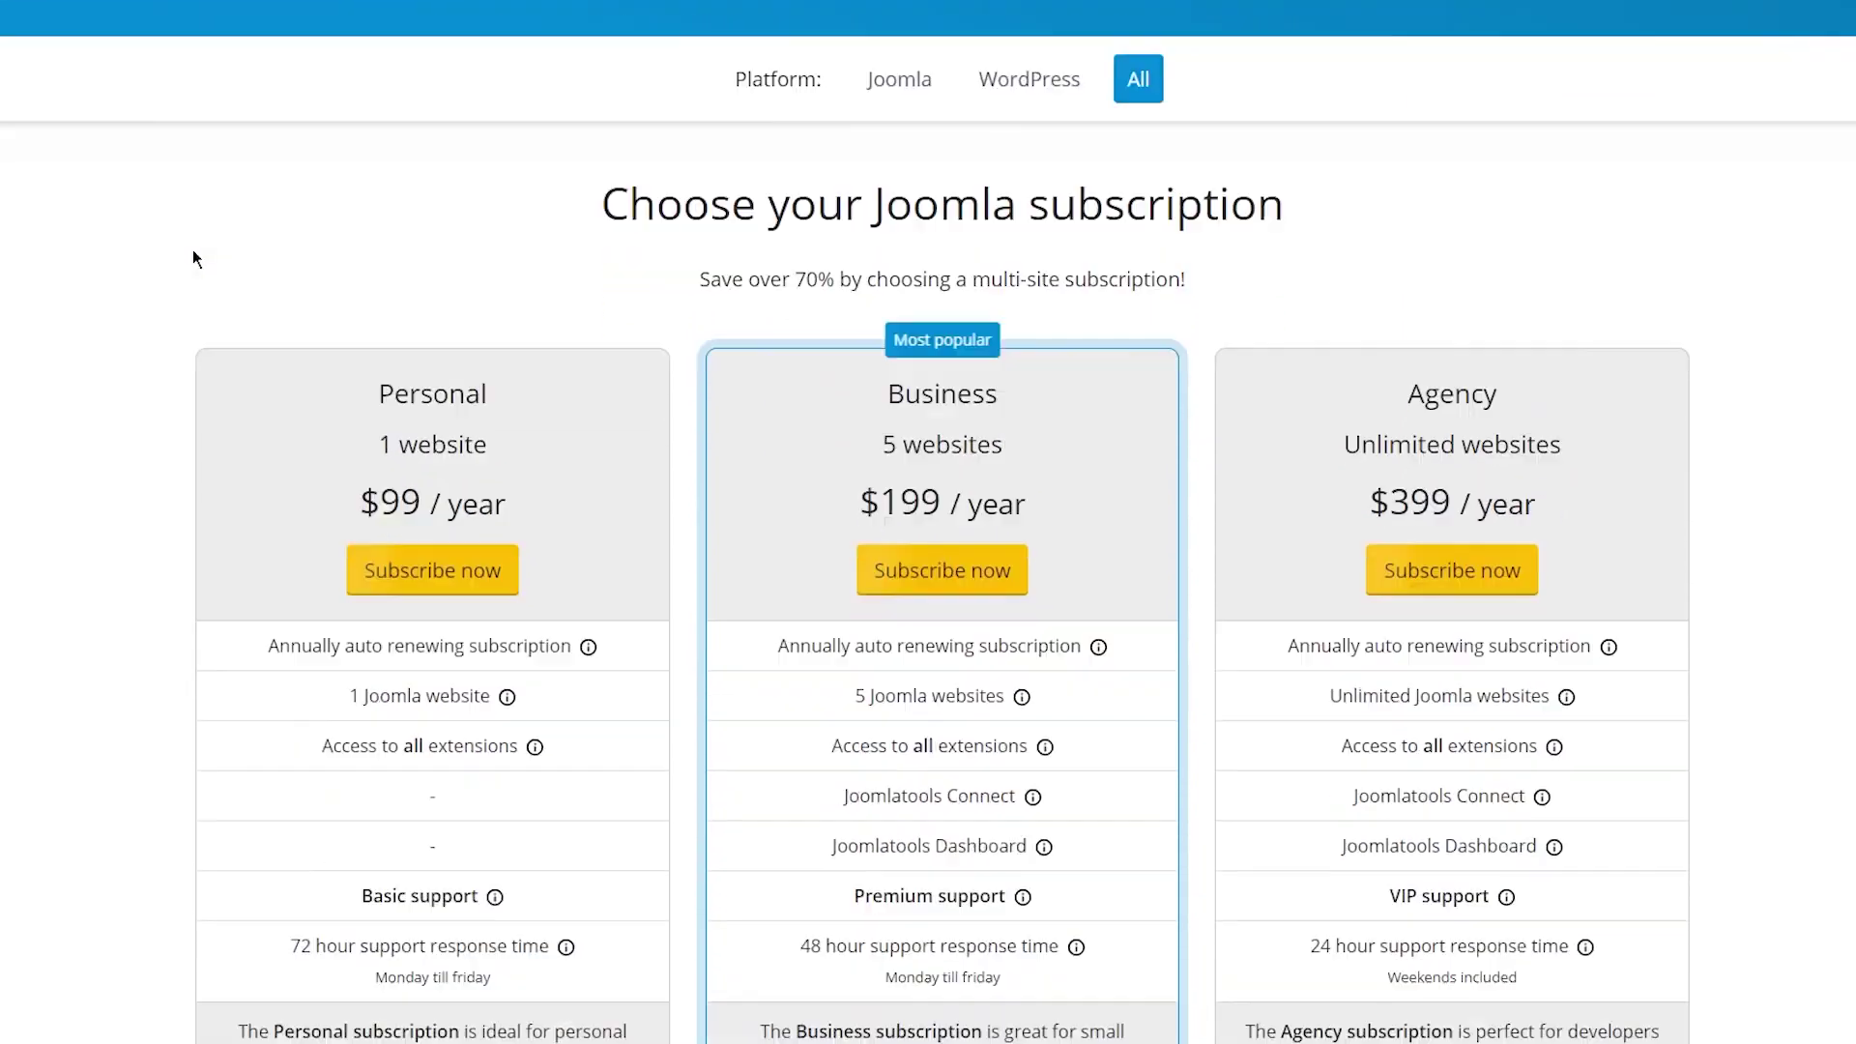
pyautogui.moveTo(288, 250); pyautogui.dragTo(1547, 569)
pyautogui.click(1455, 431)
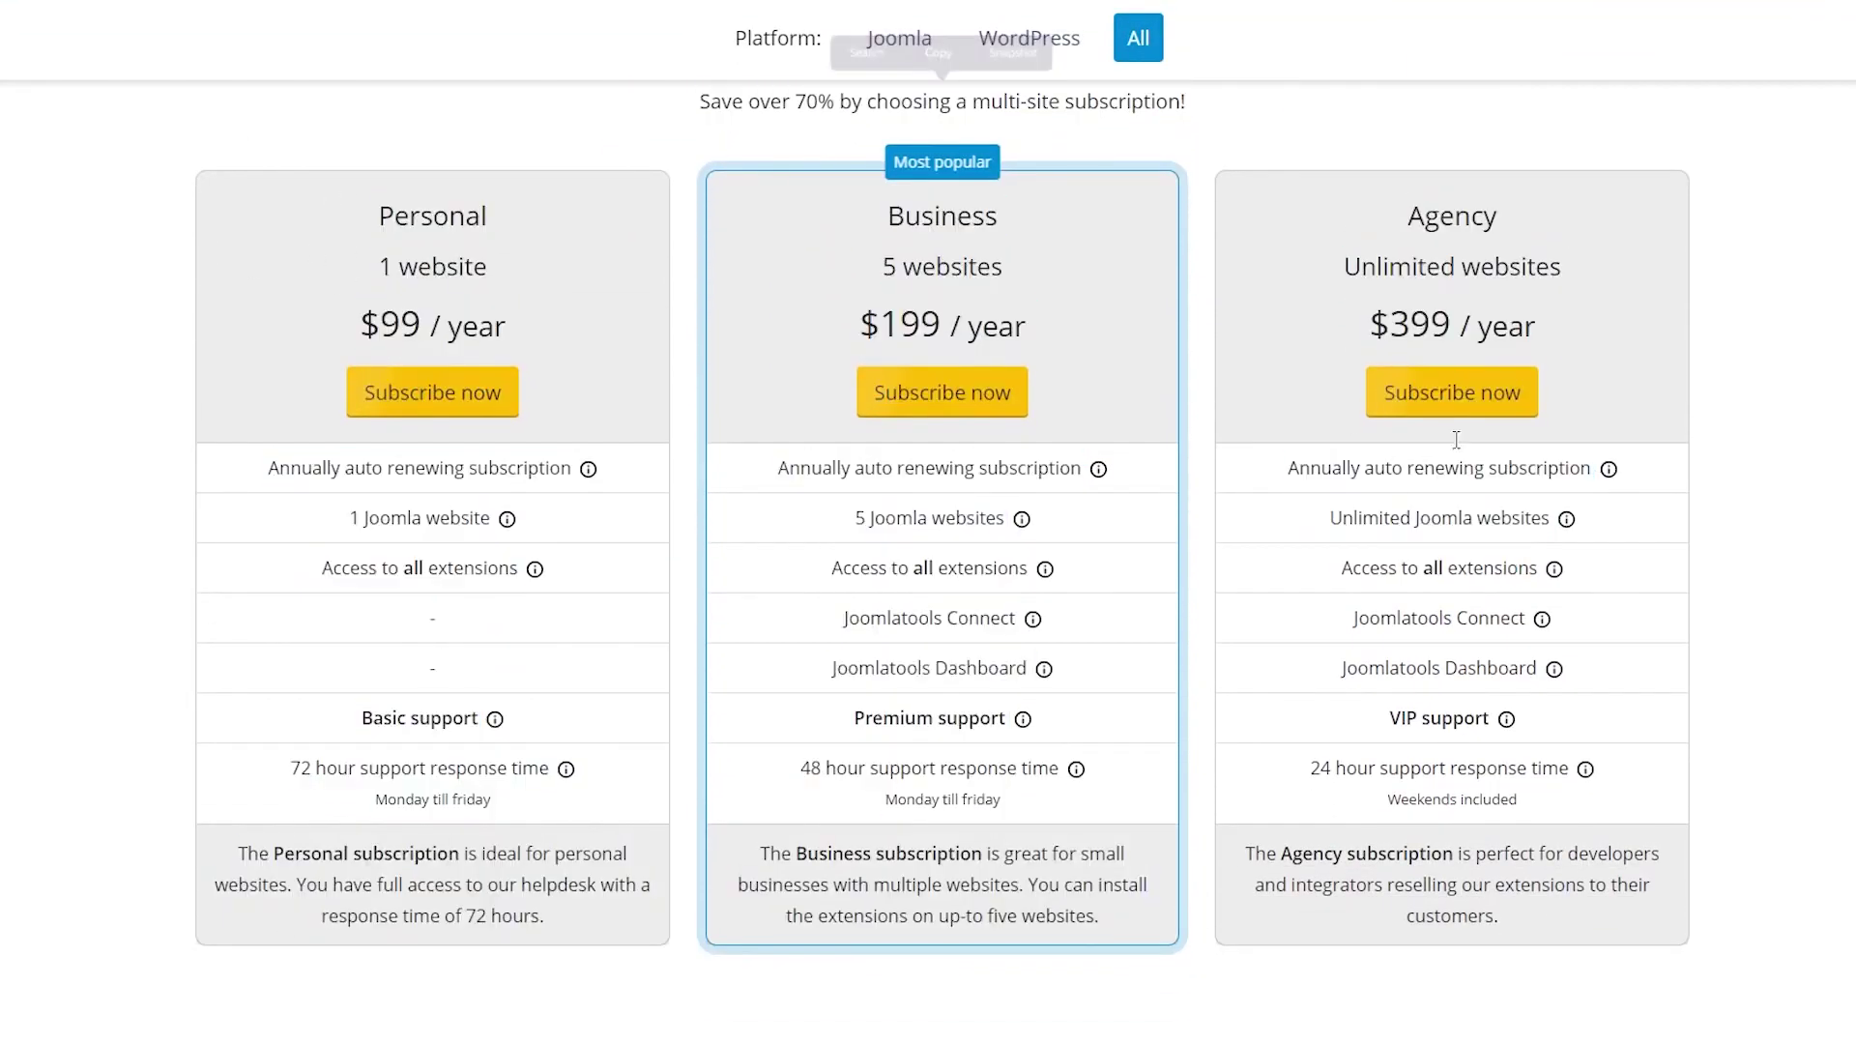
pyautogui.scroll(5, 435, 228)
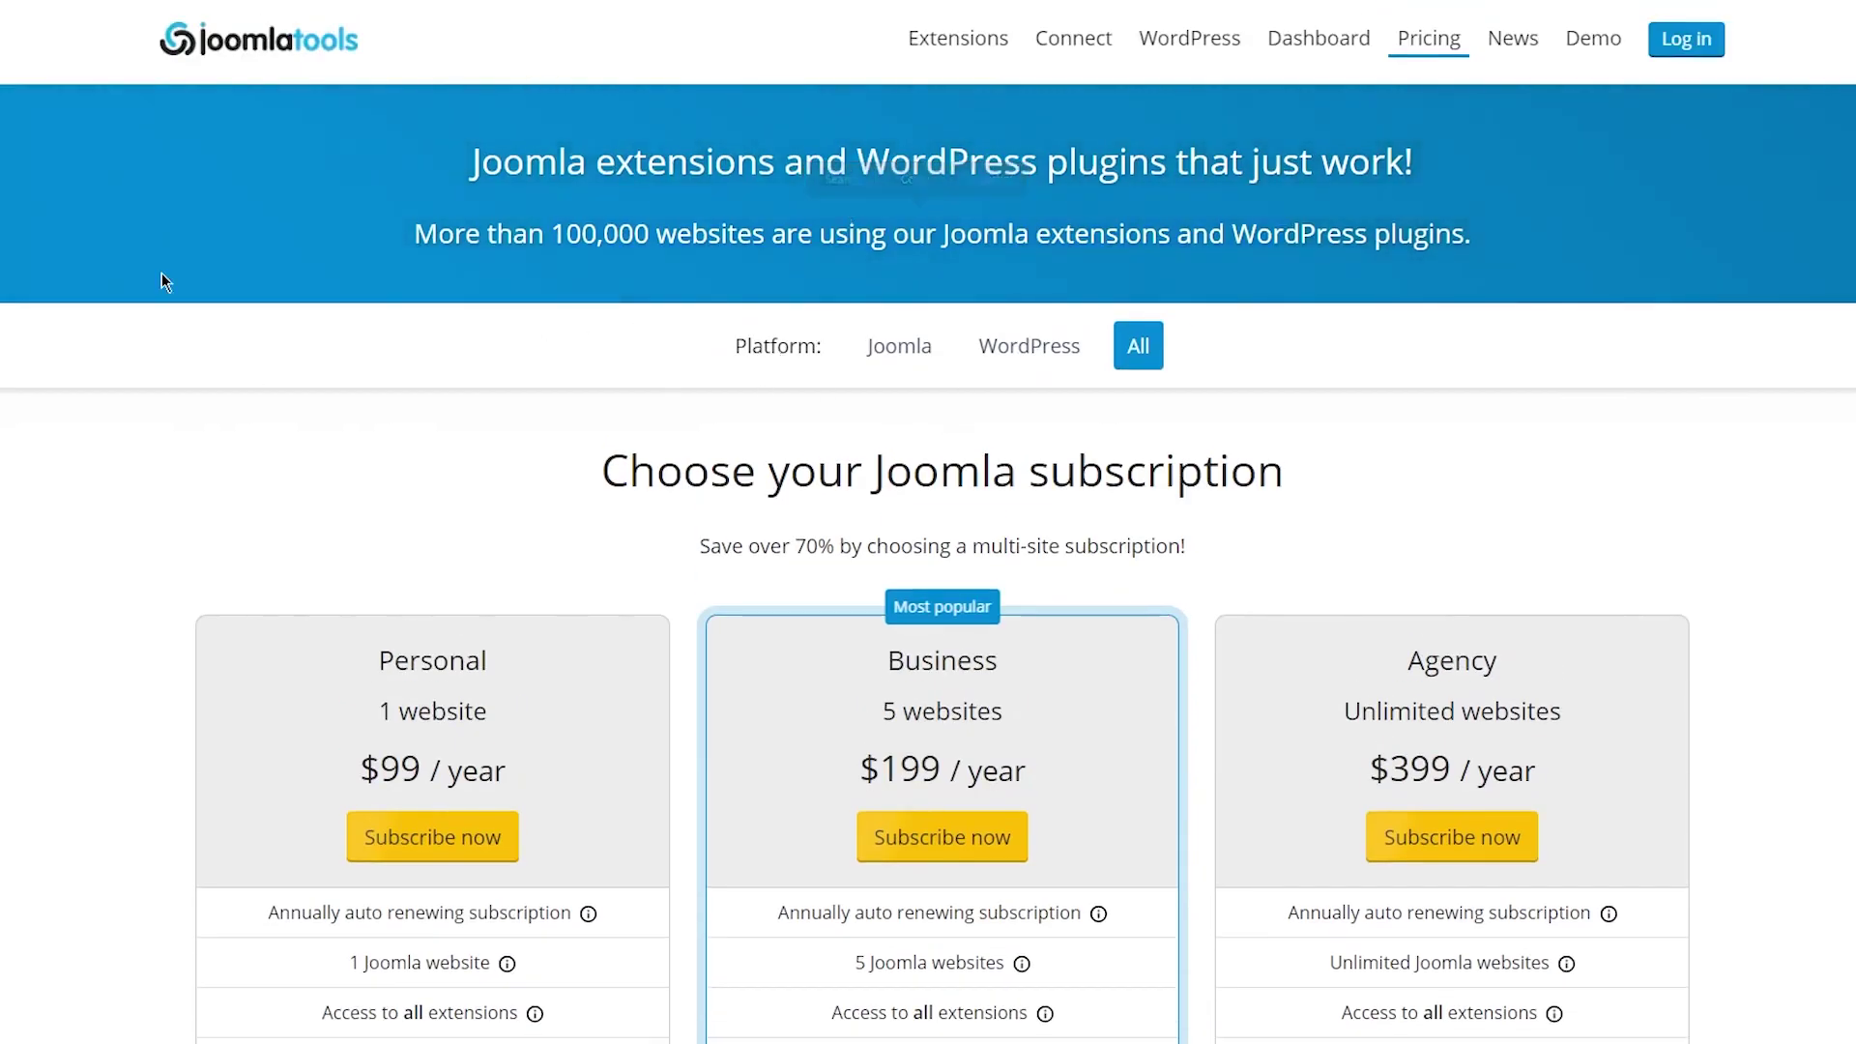
# Go back to the search results and bring up the Joomla result's link options.
pyautogui.hotkey('alt', 'Left')
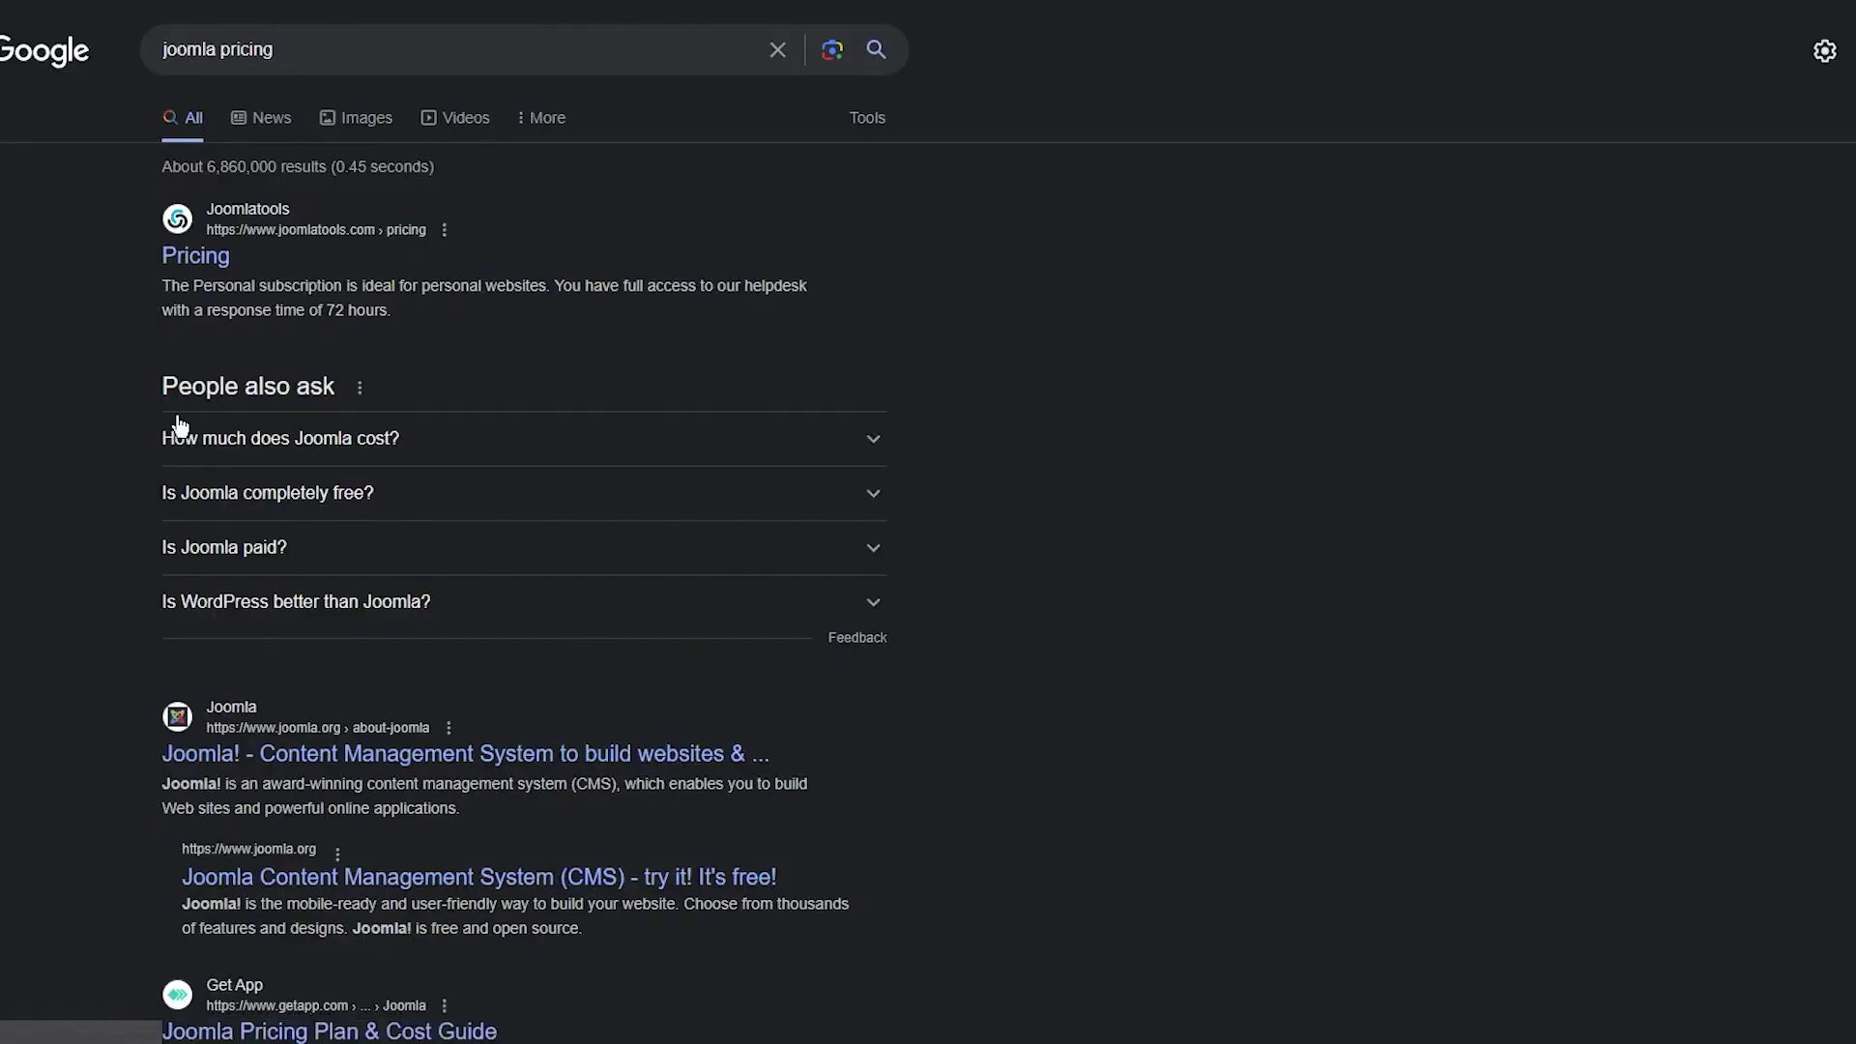
pyautogui.scroll(-5, 177, 397)
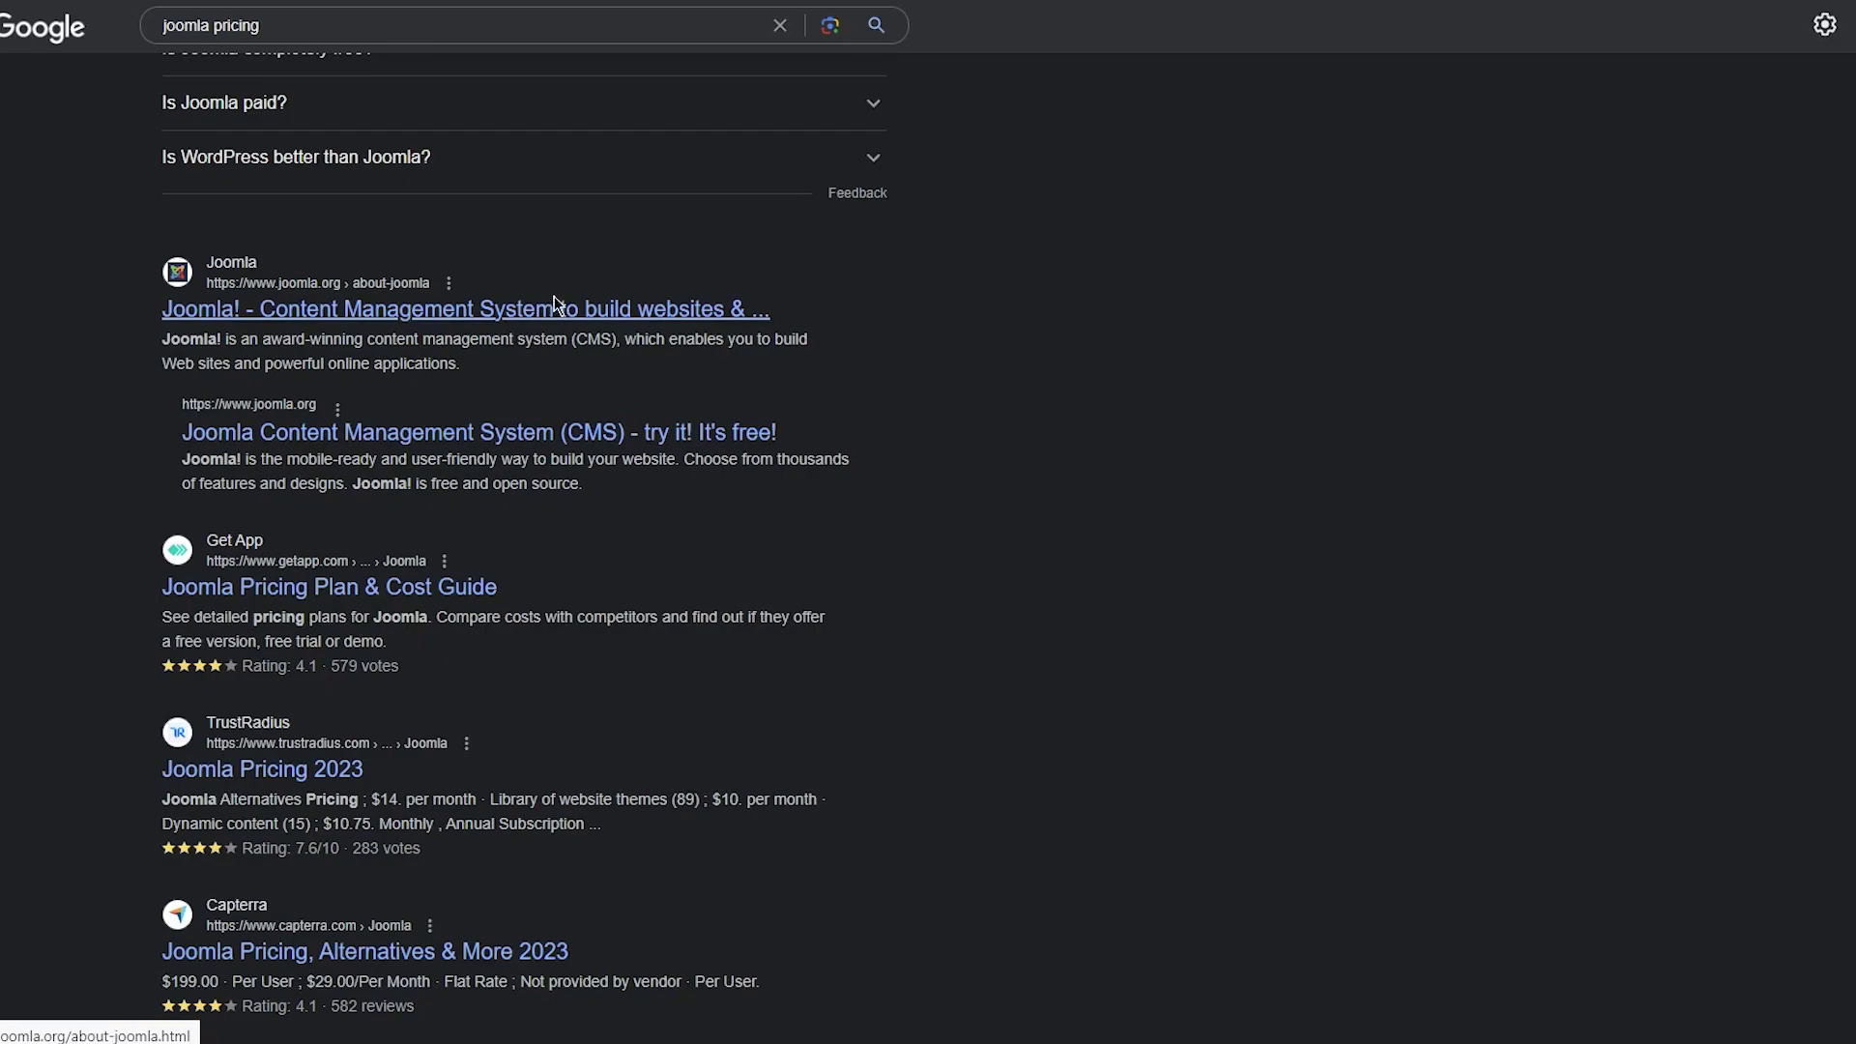
pyautogui.rightClick(642, 305)
# Open the About Joomla! result and highlight the list of what Joomla can be used for.
pyautogui.click(692, 311)
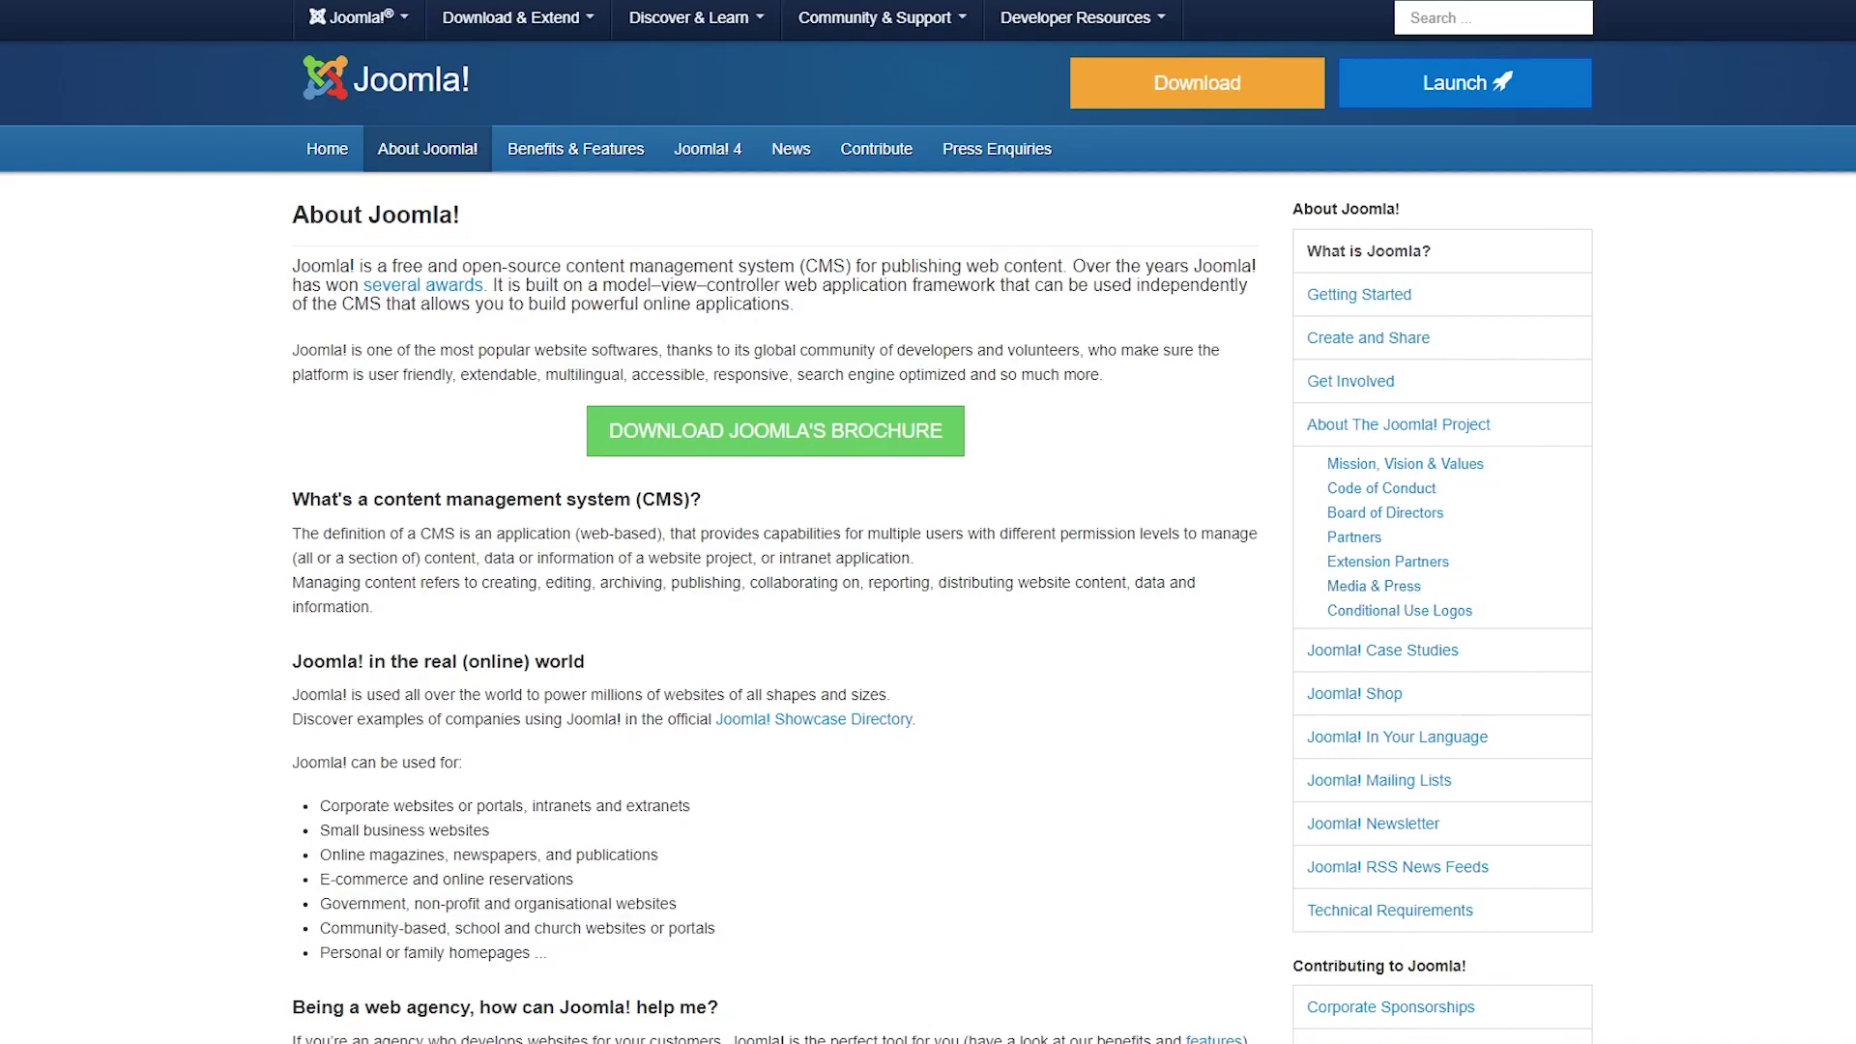
pyautogui.scroll(-3, 223, 417)
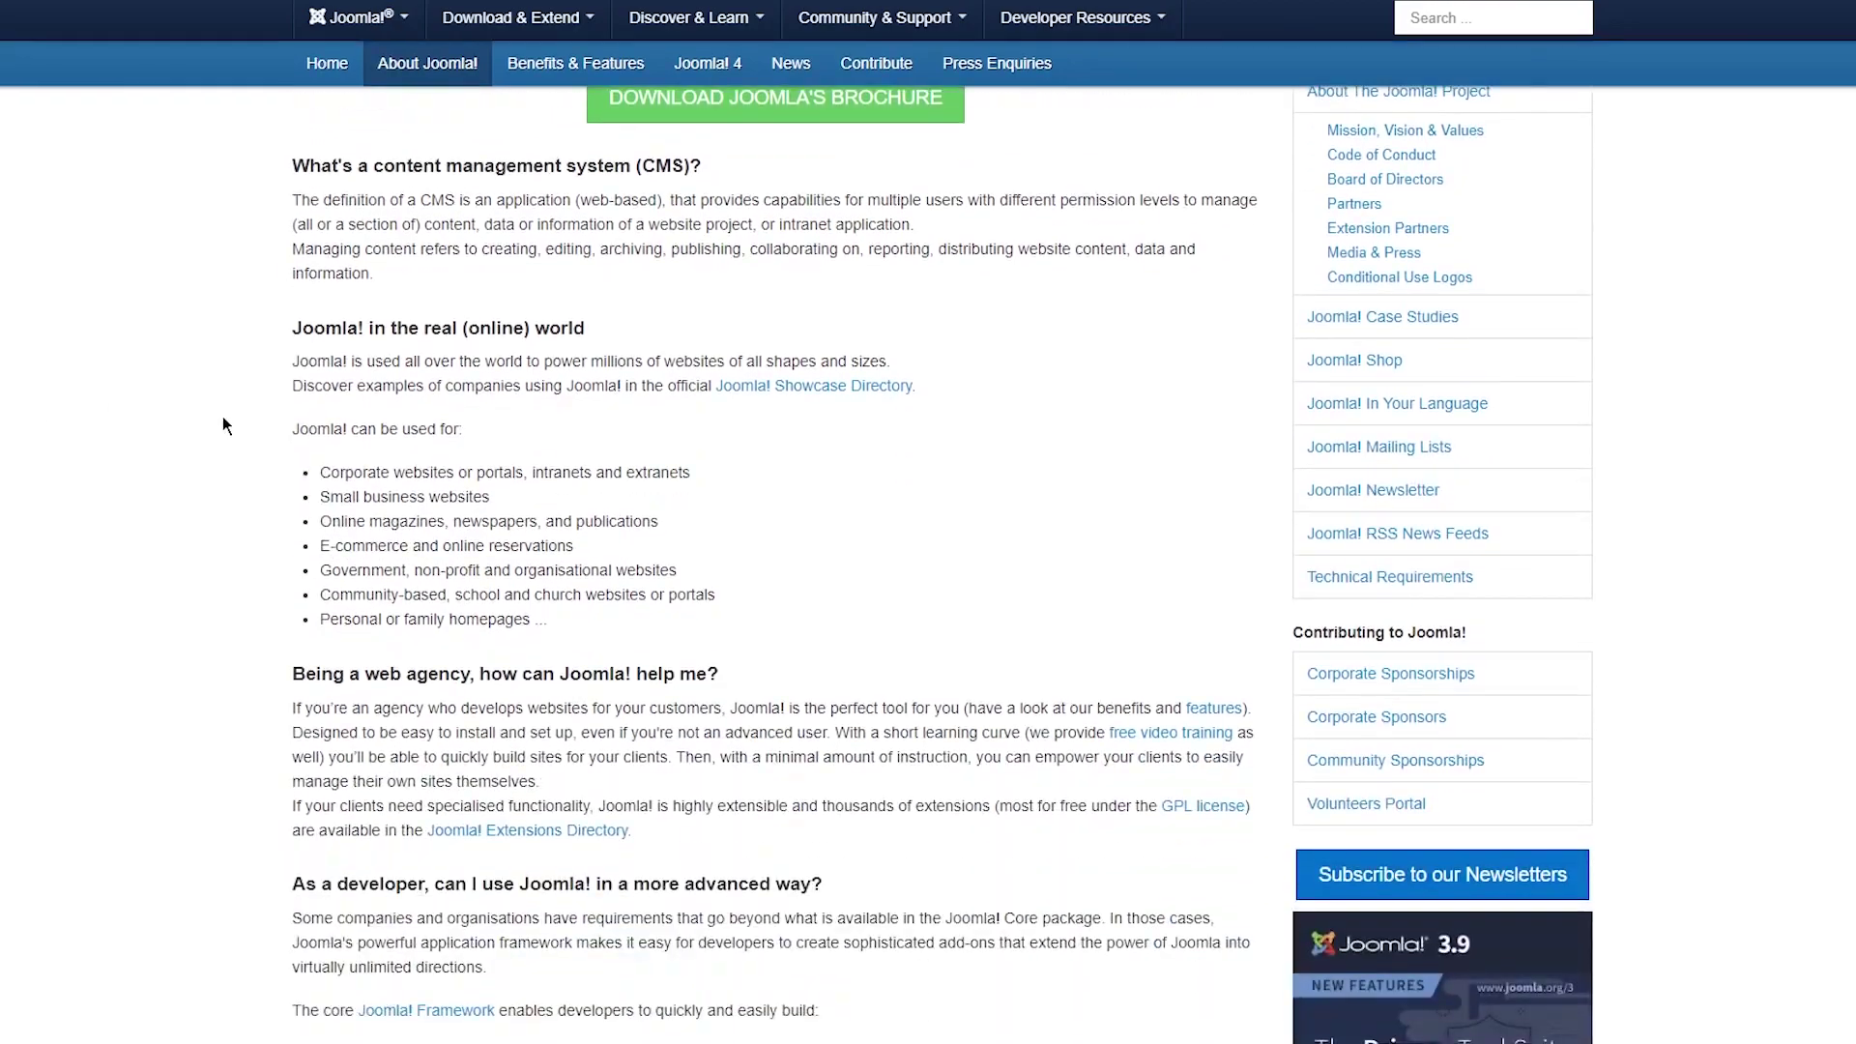
pyautogui.moveTo(220, 440); pyautogui.dragTo(720, 677)
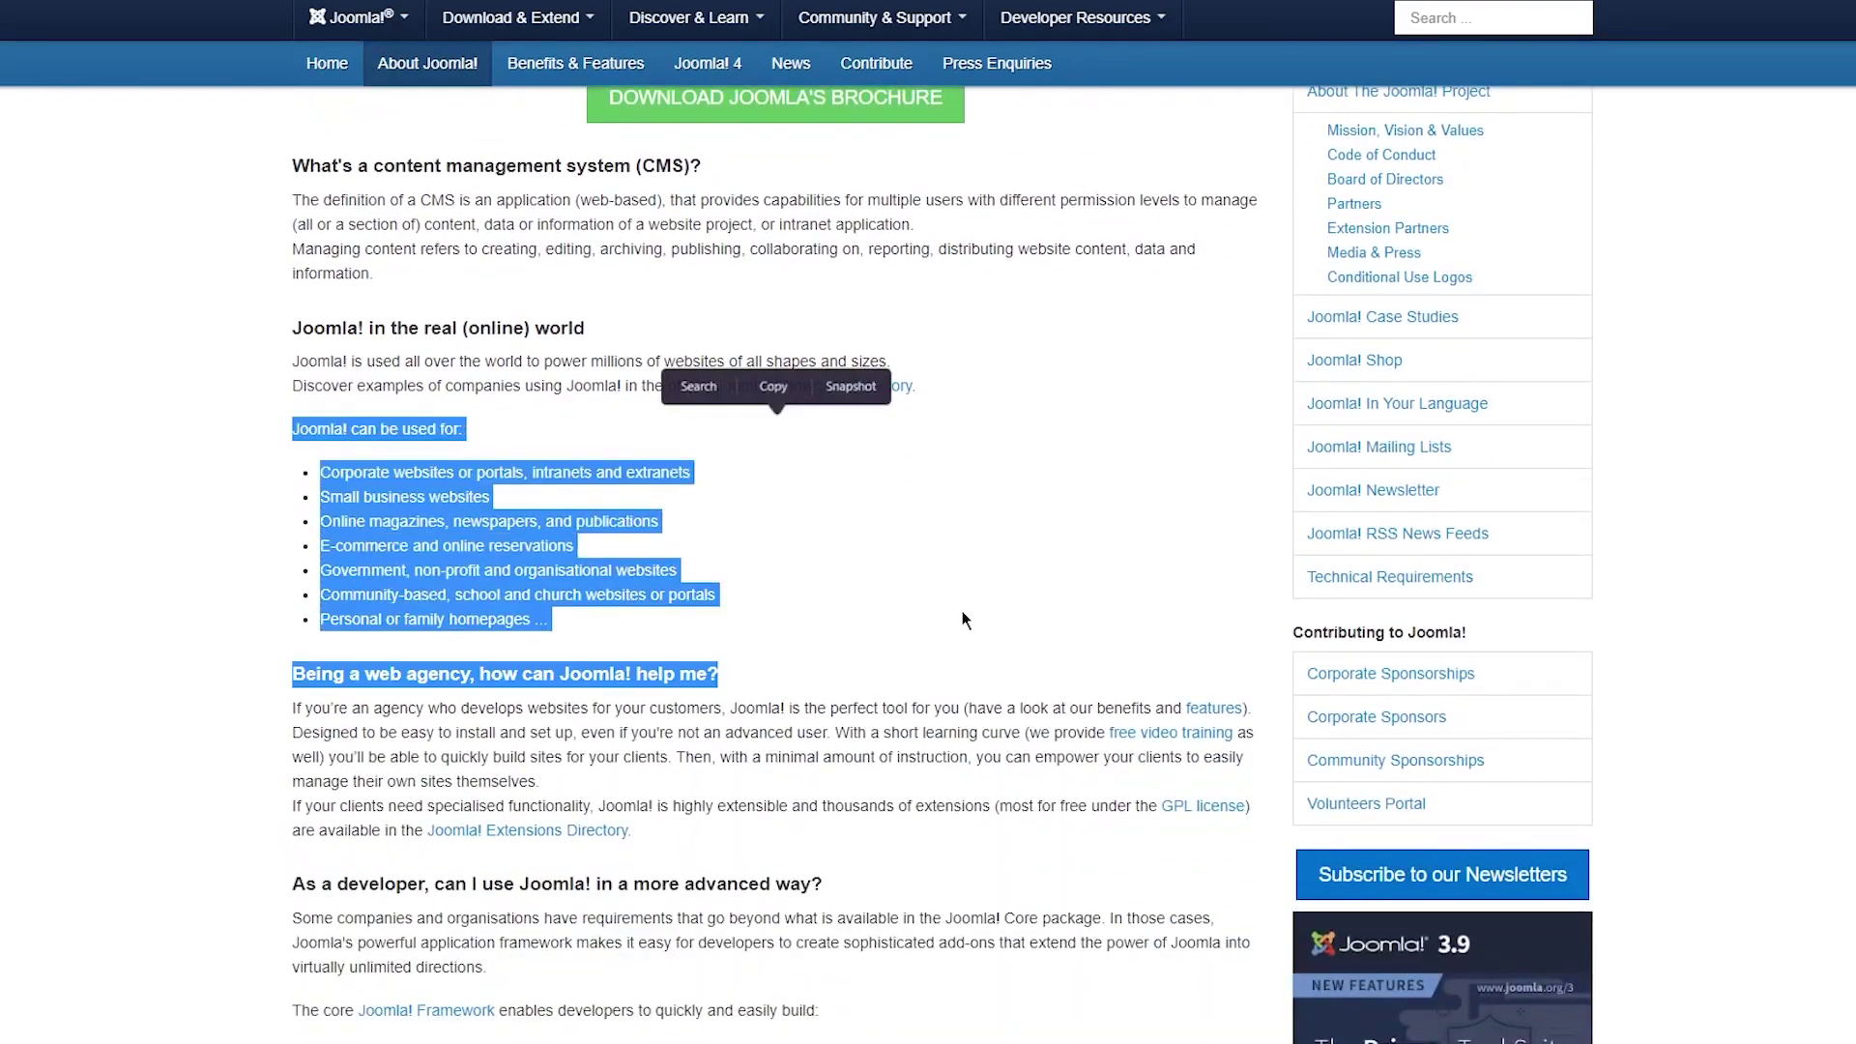
pyautogui.click(447, 510)
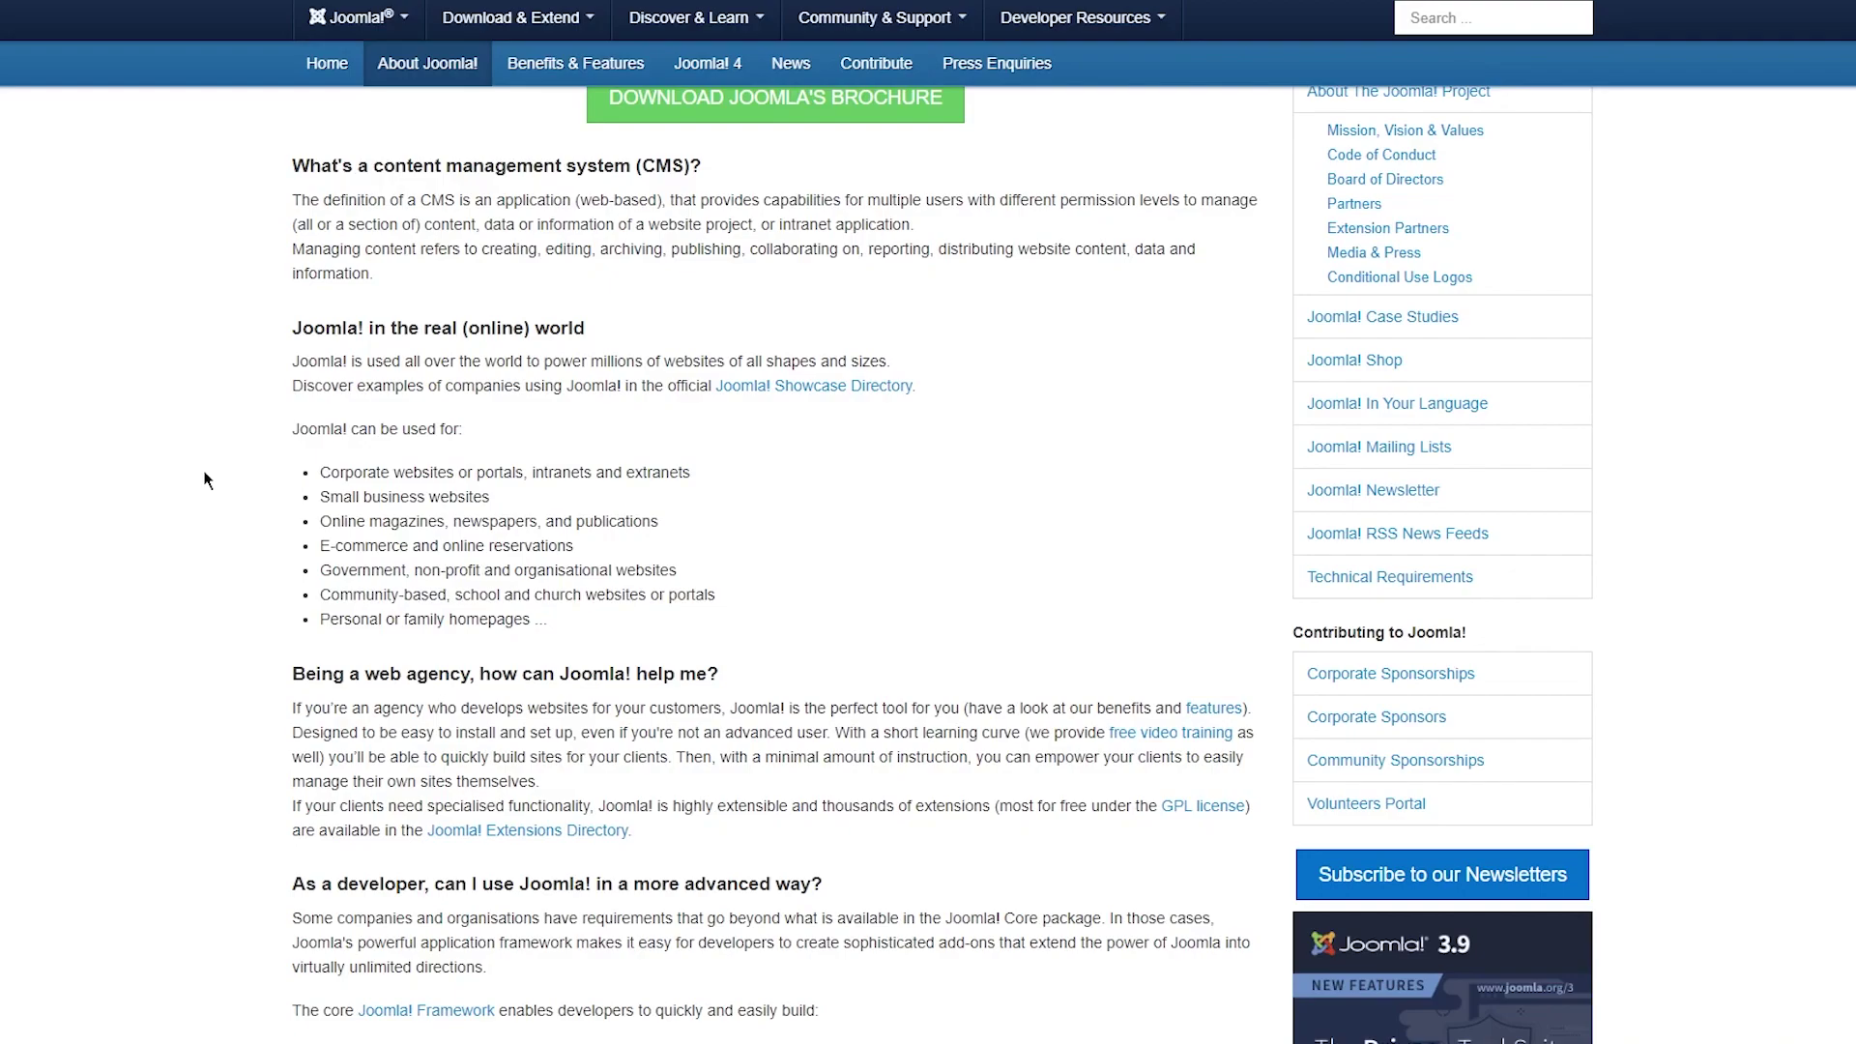
# Read the developer build list, highlighting items like Integrated e-commerce and Reservation systems.
pyautogui.scroll(-4, 205, 481)
pyautogui.moveTo(329, 598); pyautogui.dragTo(699, 795)
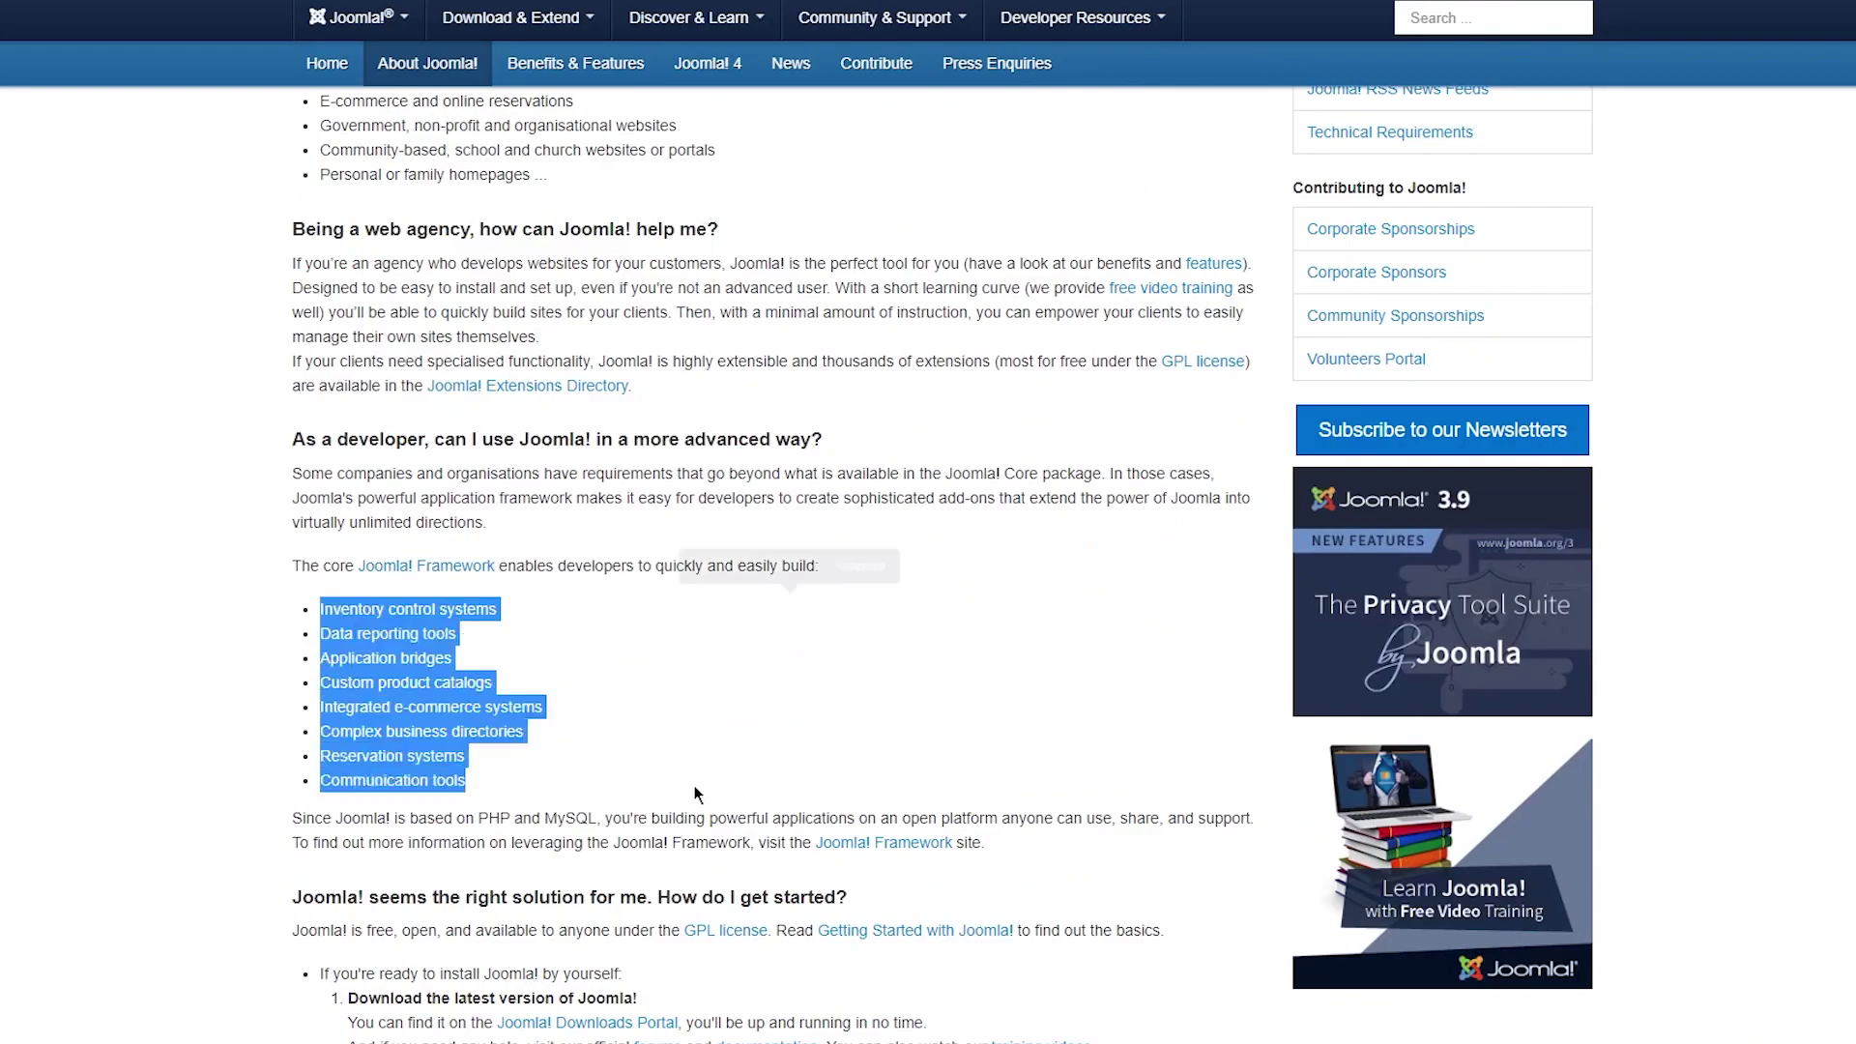
pyautogui.click(682, 690)
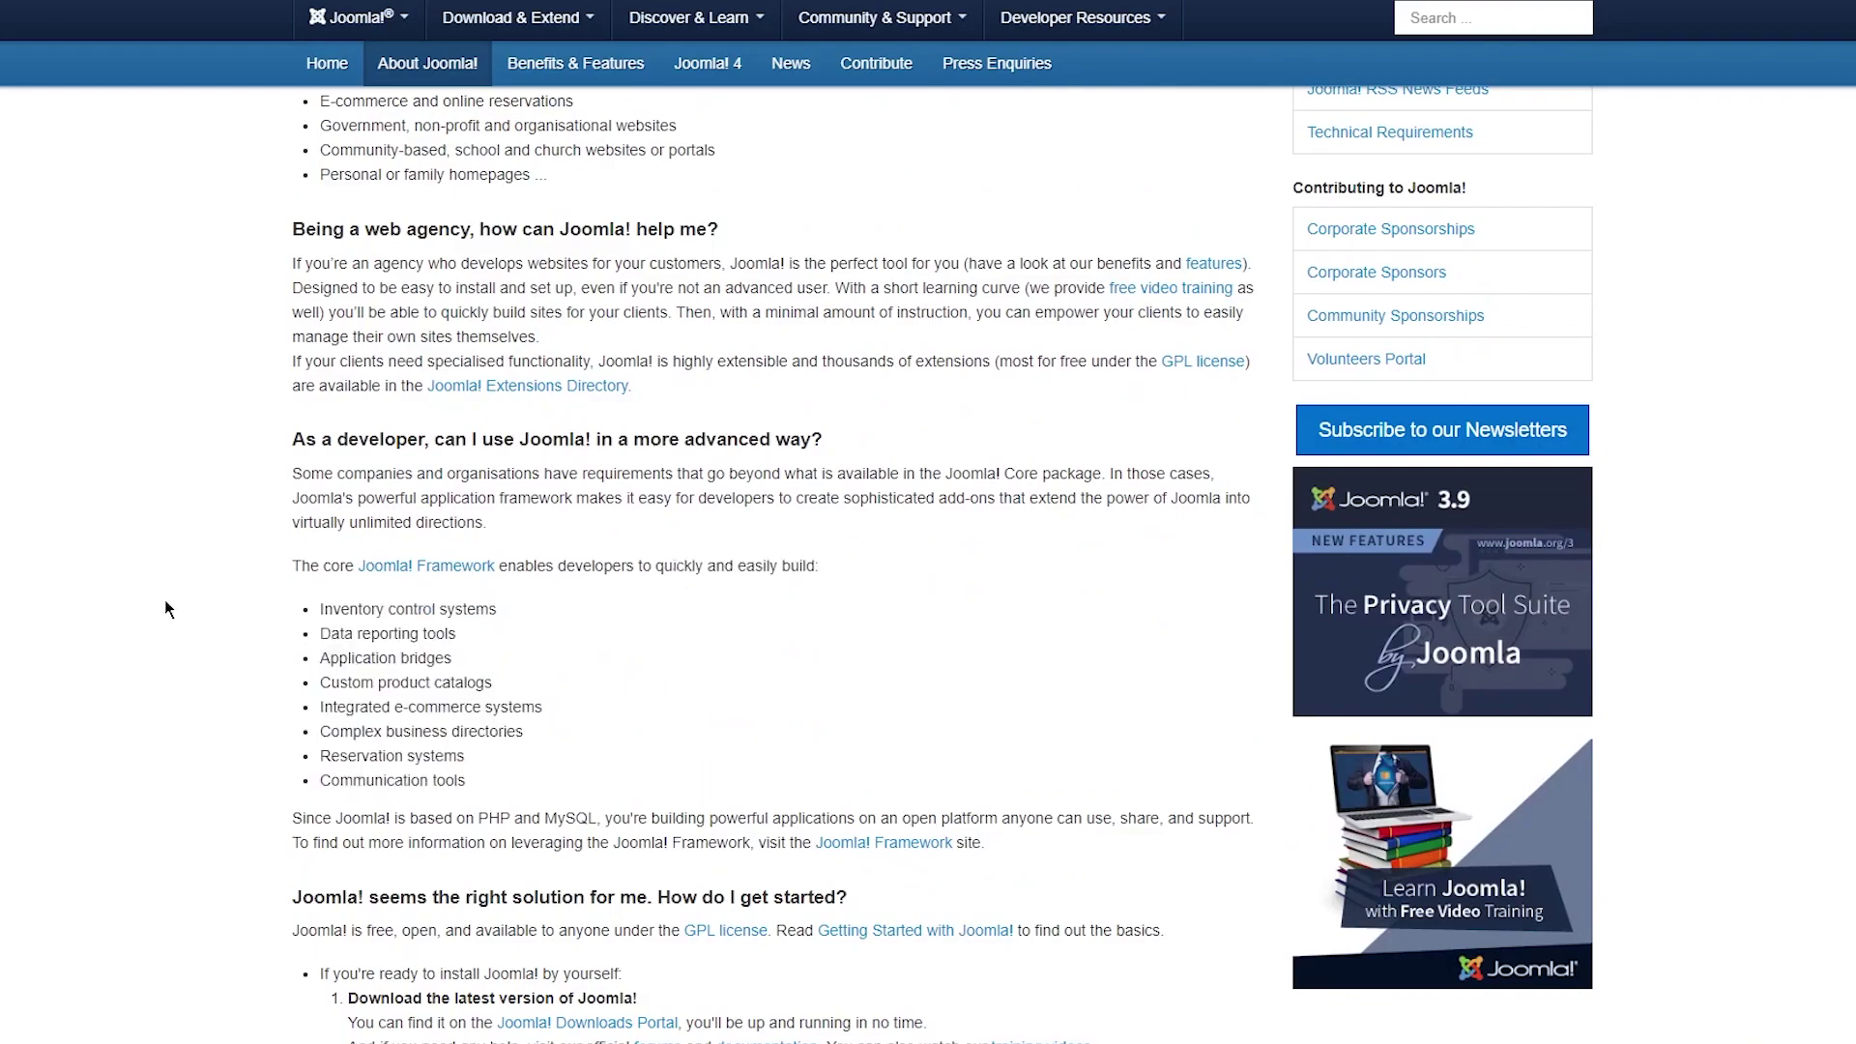
pyautogui.moveTo(232, 634); pyautogui.dragTo(542, 761)
pyautogui.click(633, 781)
pyautogui.moveTo(310, 707); pyautogui.dragTo(471, 730)
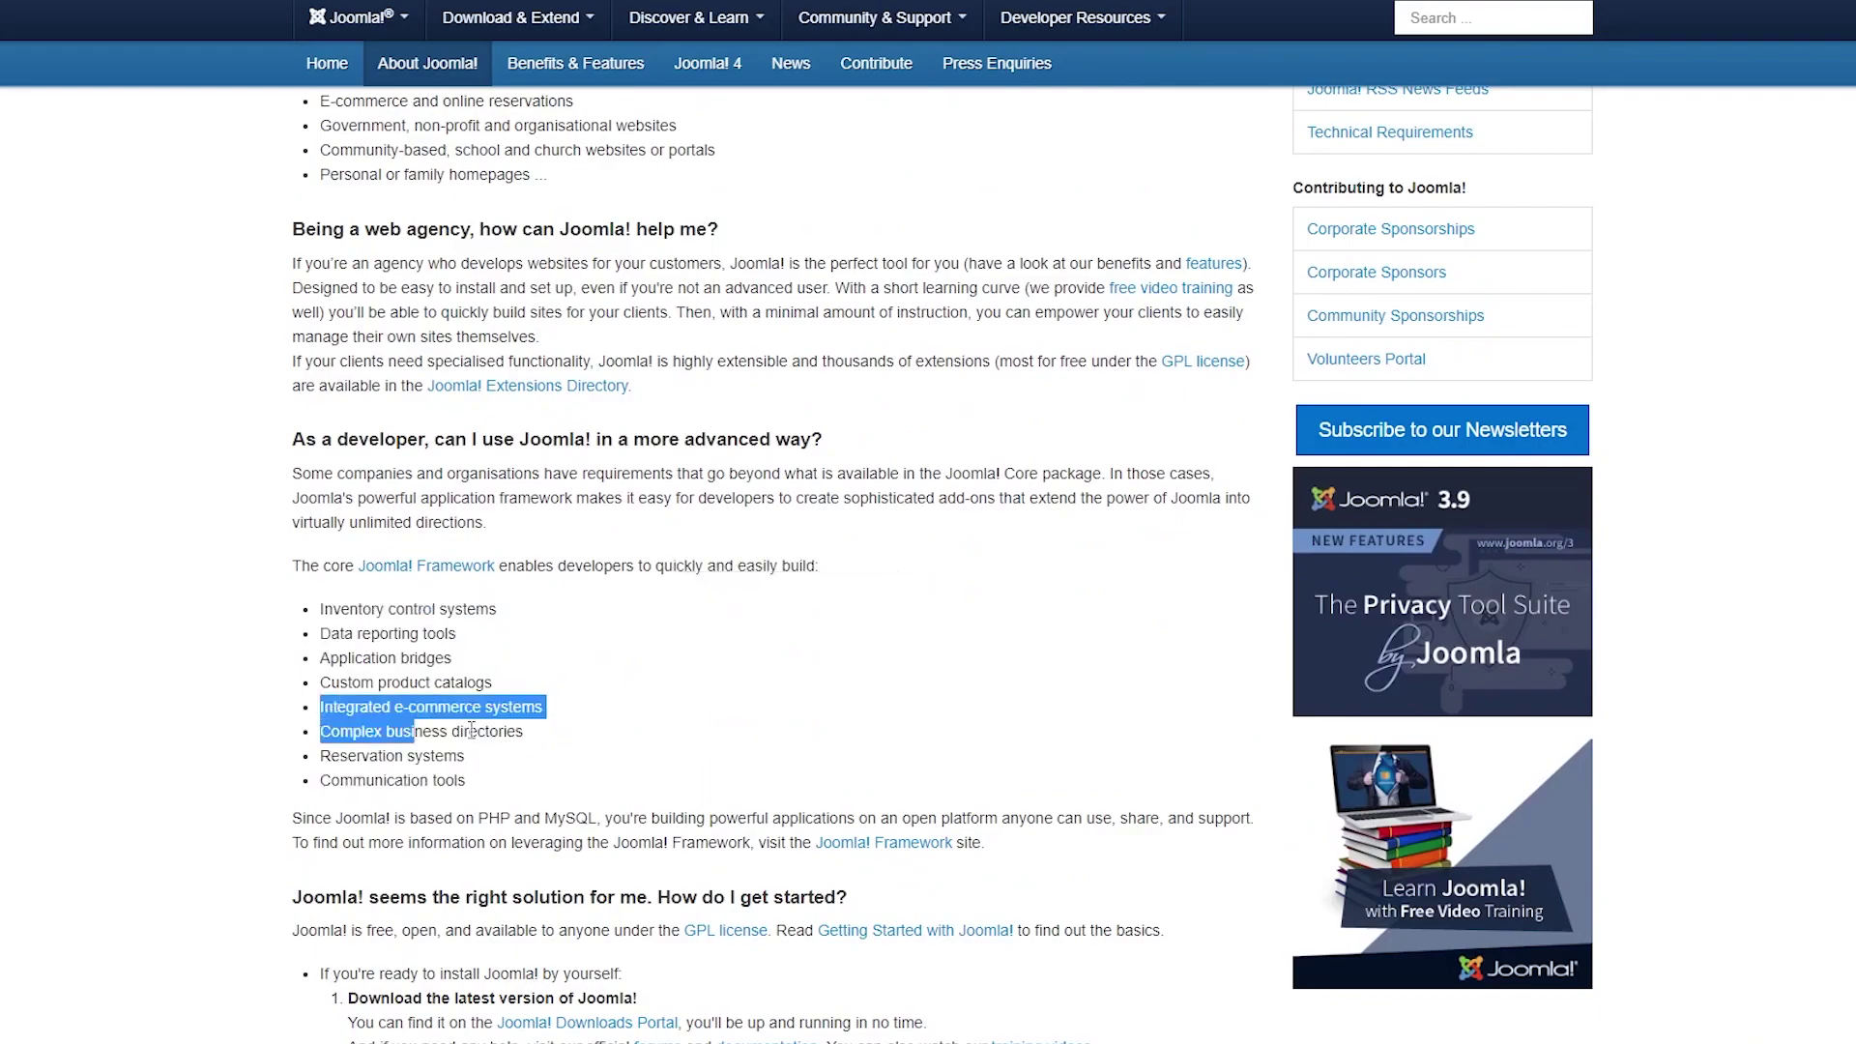
pyautogui.click(620, 747)
pyautogui.moveTo(313, 753); pyautogui.dragTo(547, 769)
pyautogui.click(547, 769)
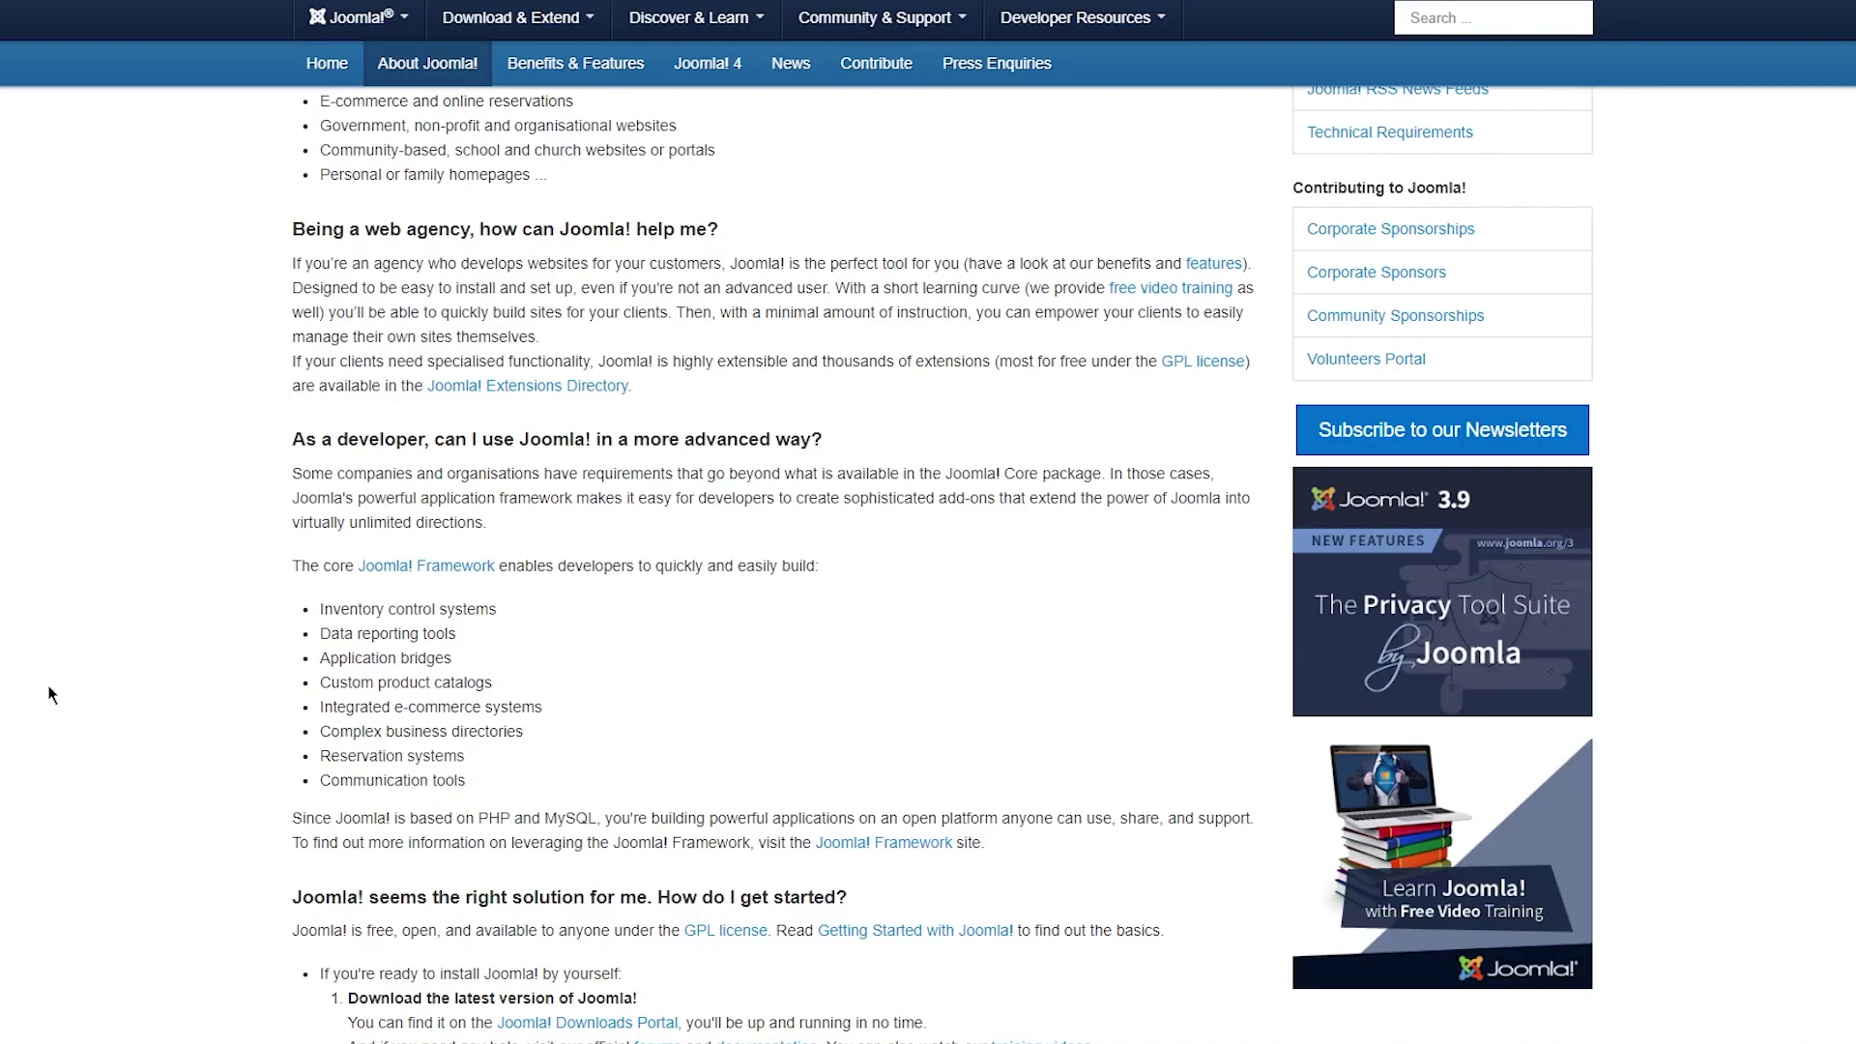
pyautogui.scroll(-5, 83, 696)
pyautogui.scroll(13, 83, 692)
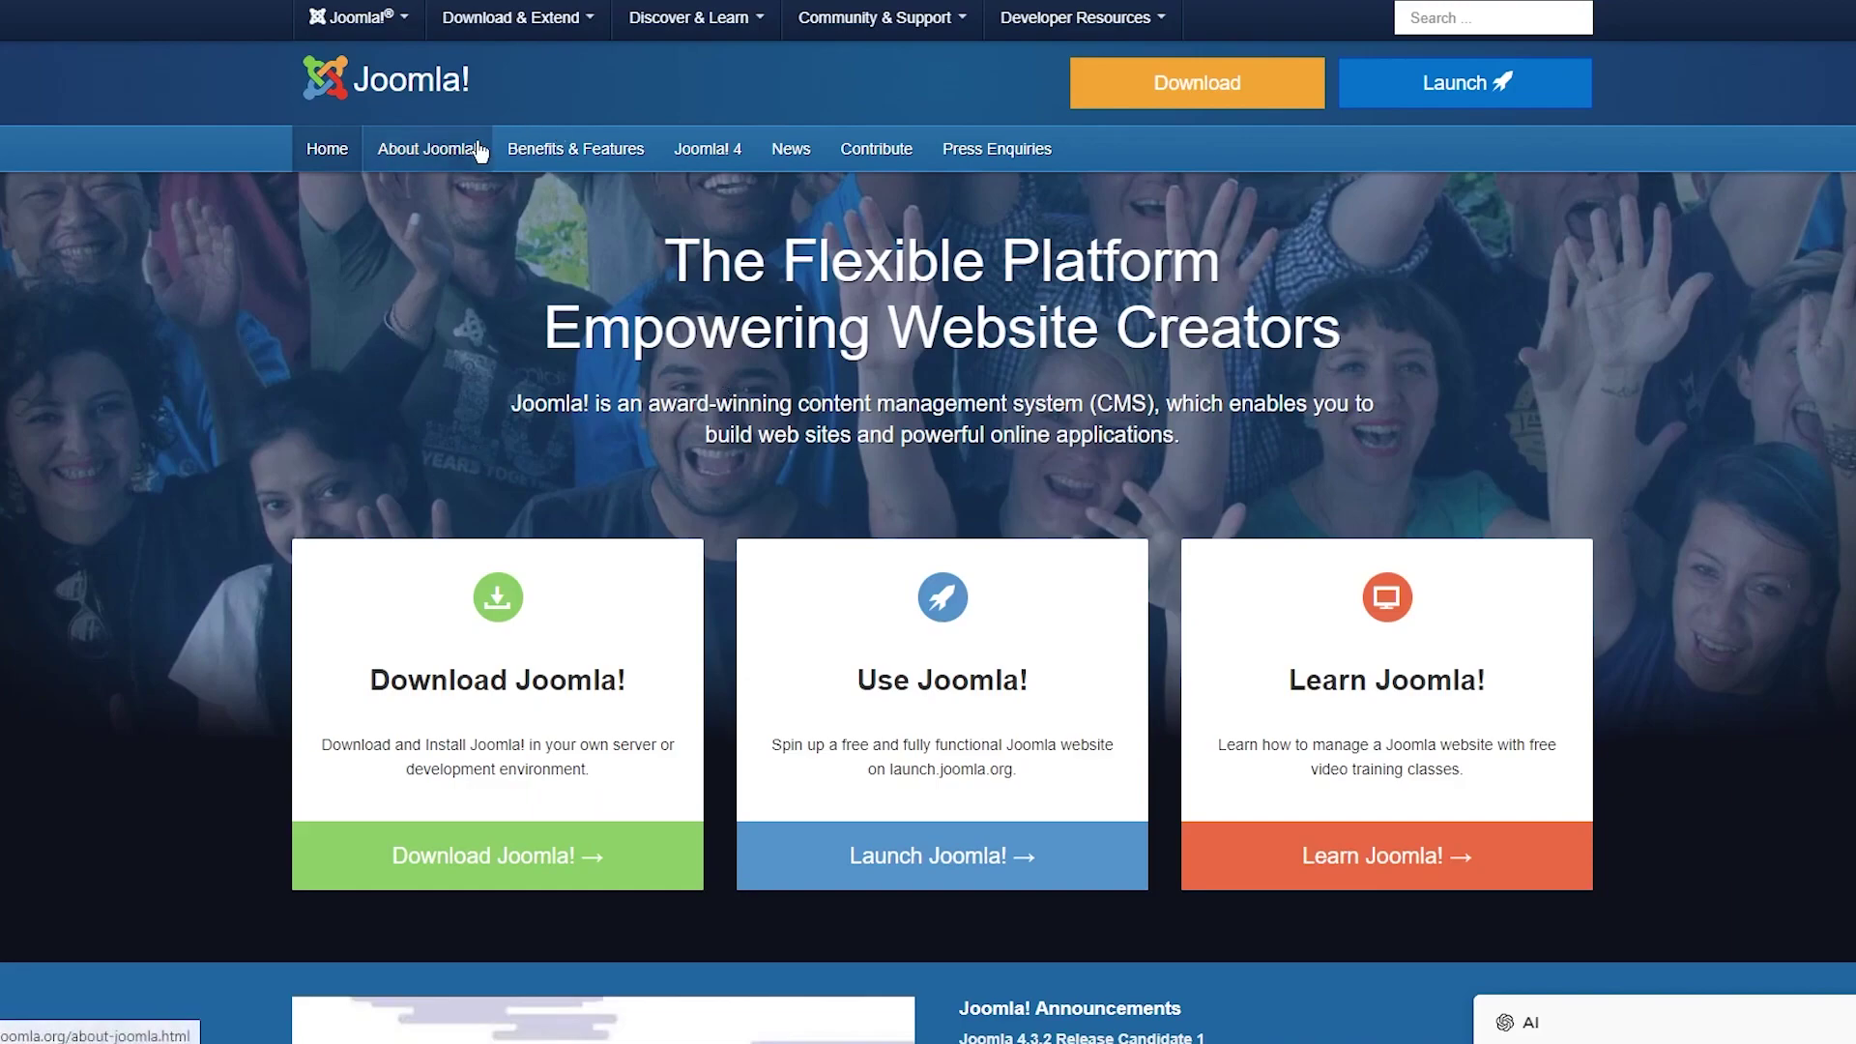
pyautogui.scroll(-15, 438, 345)
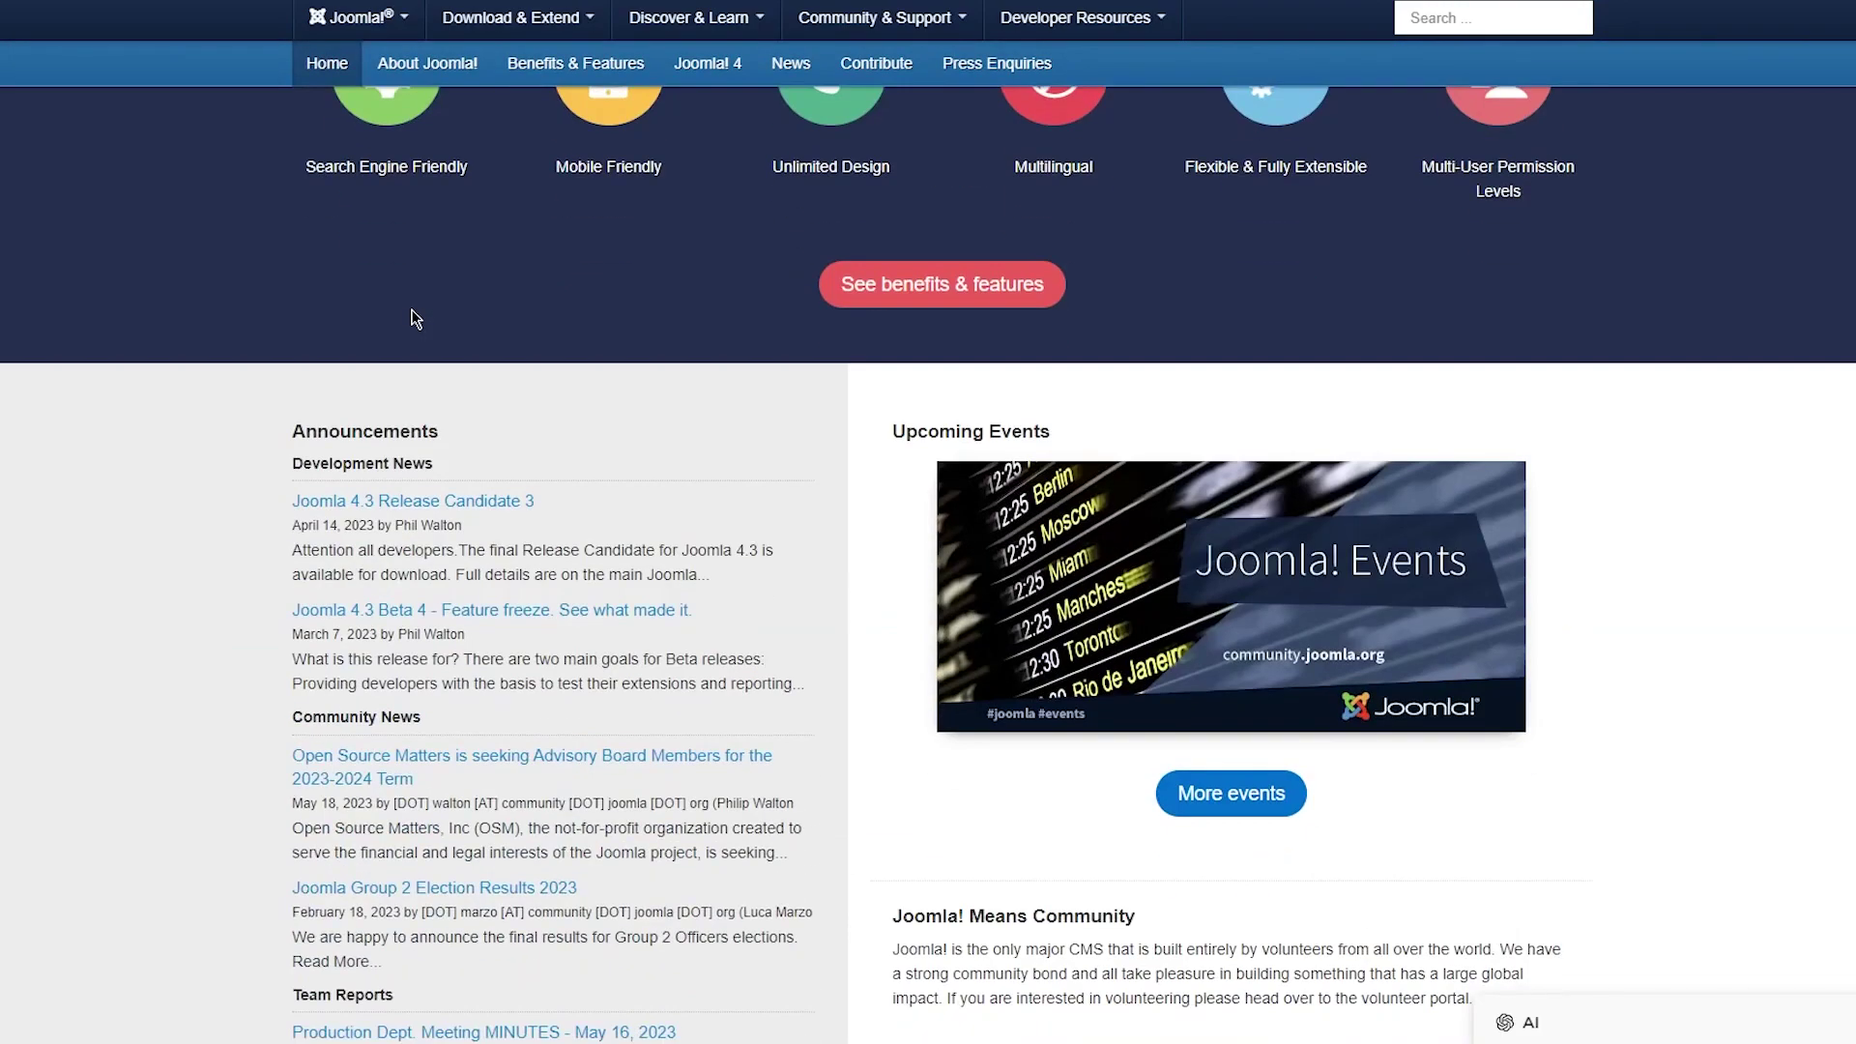
pyautogui.scroll(6, 414, 310)
pyautogui.scroll(9, 365, 300)
pyautogui.scroll(-15, 397, 295)
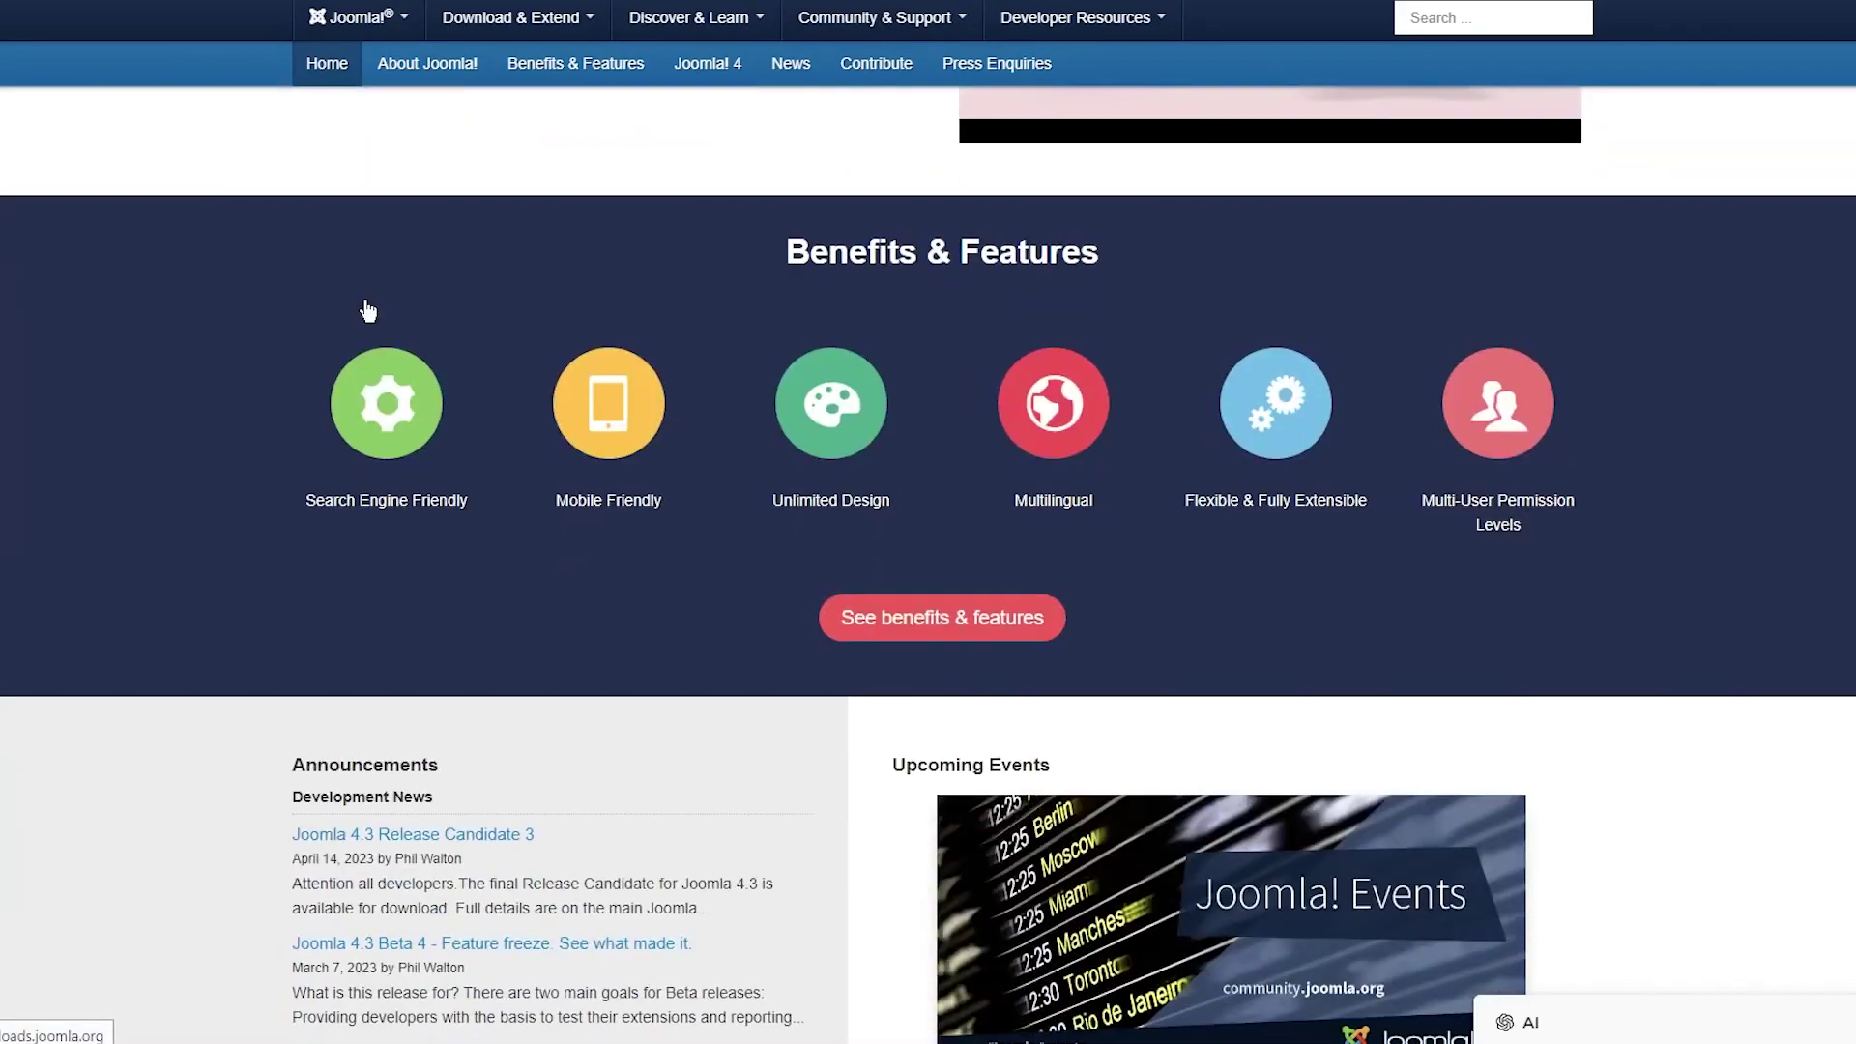
pyautogui.scroll(5, 418, 291)
pyautogui.scroll(-3, 418, 292)
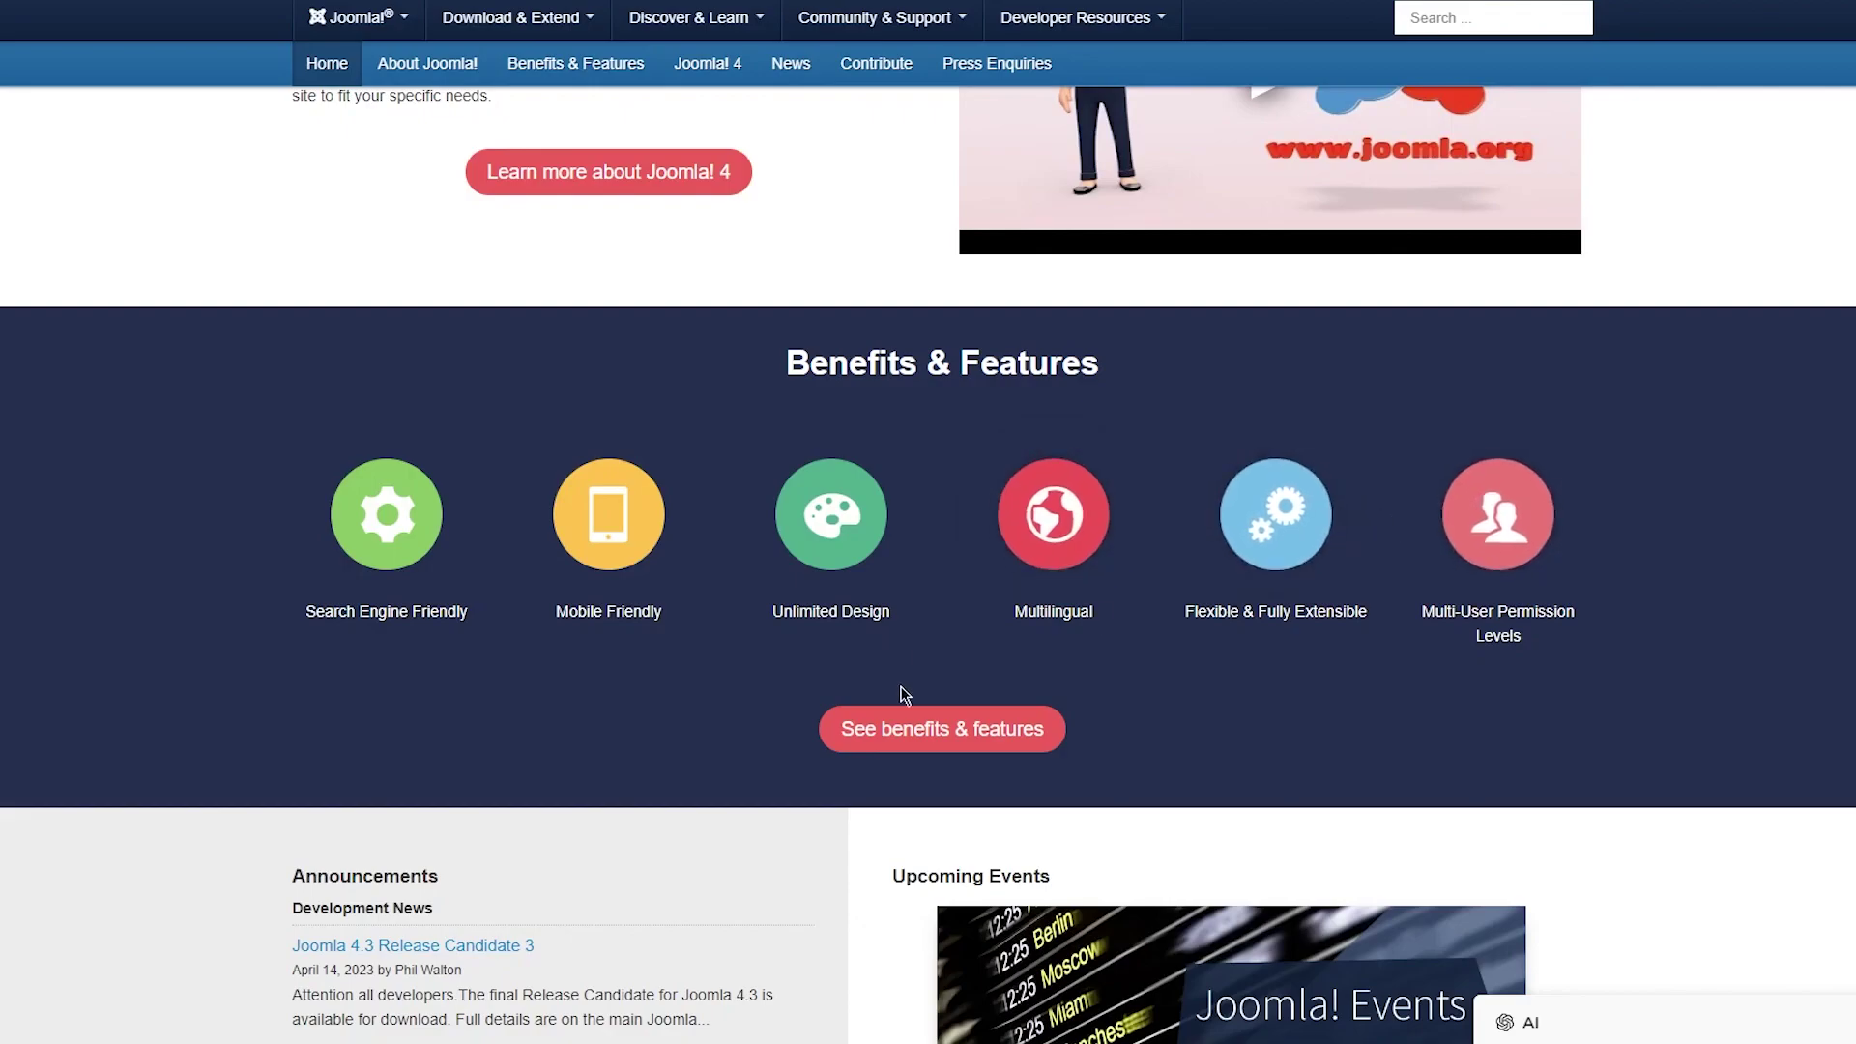
pyautogui.scroll(-5, 902, 689)
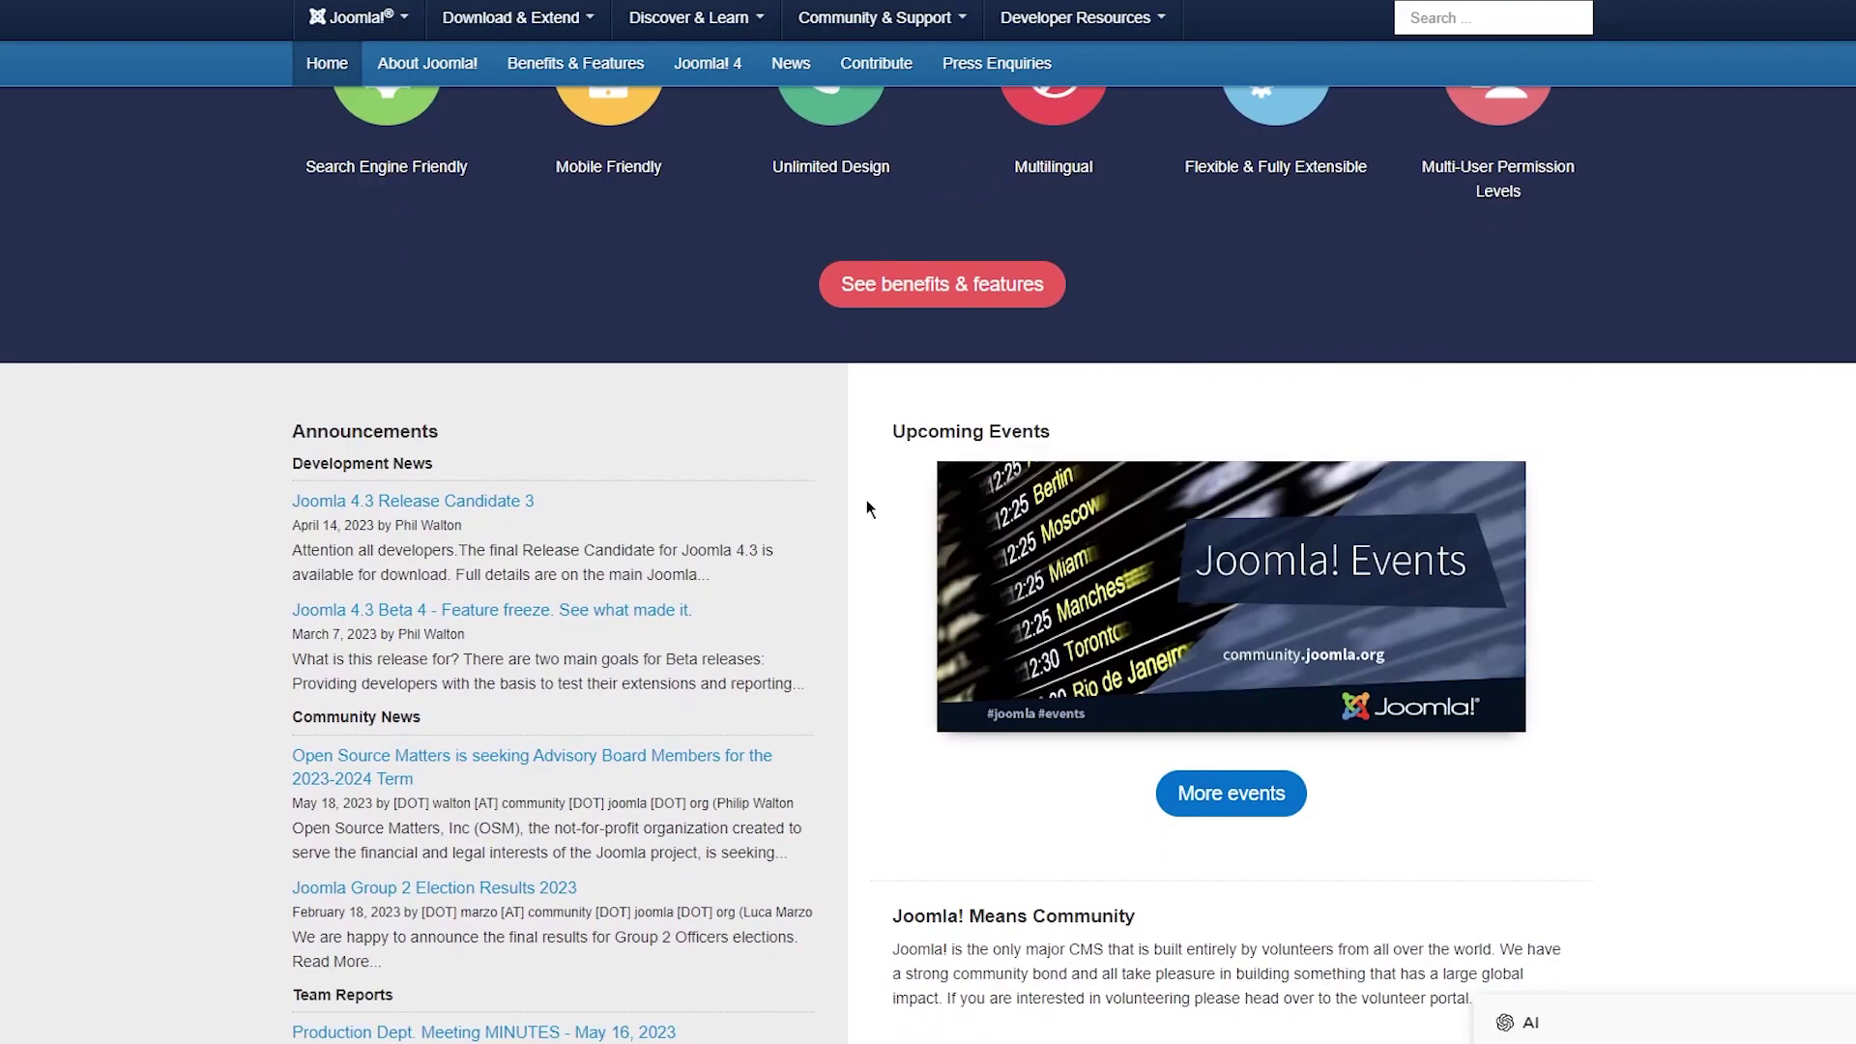
pyautogui.scroll(-10, 866, 498)
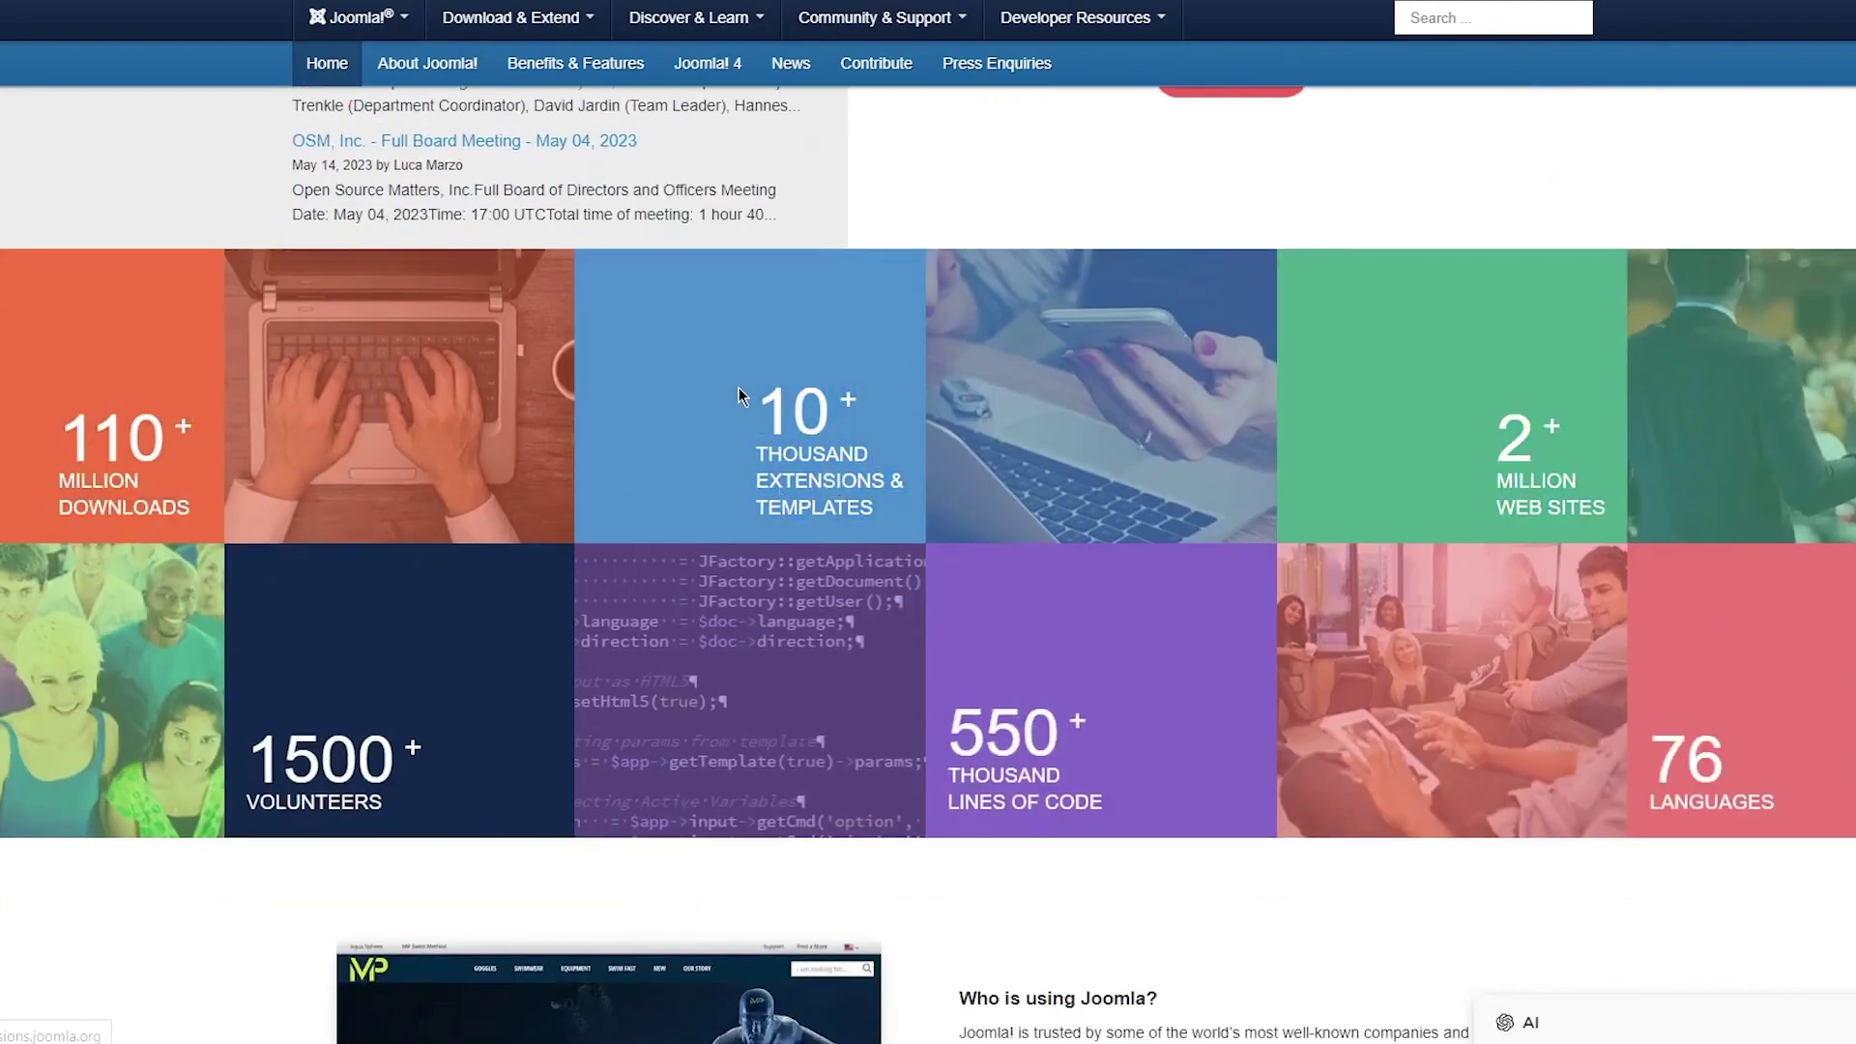
pyautogui.moveTo(740, 395); pyautogui.dragTo(417, 704)
pyautogui.click(470, 833)
pyautogui.scroll(-5, 574, 646)
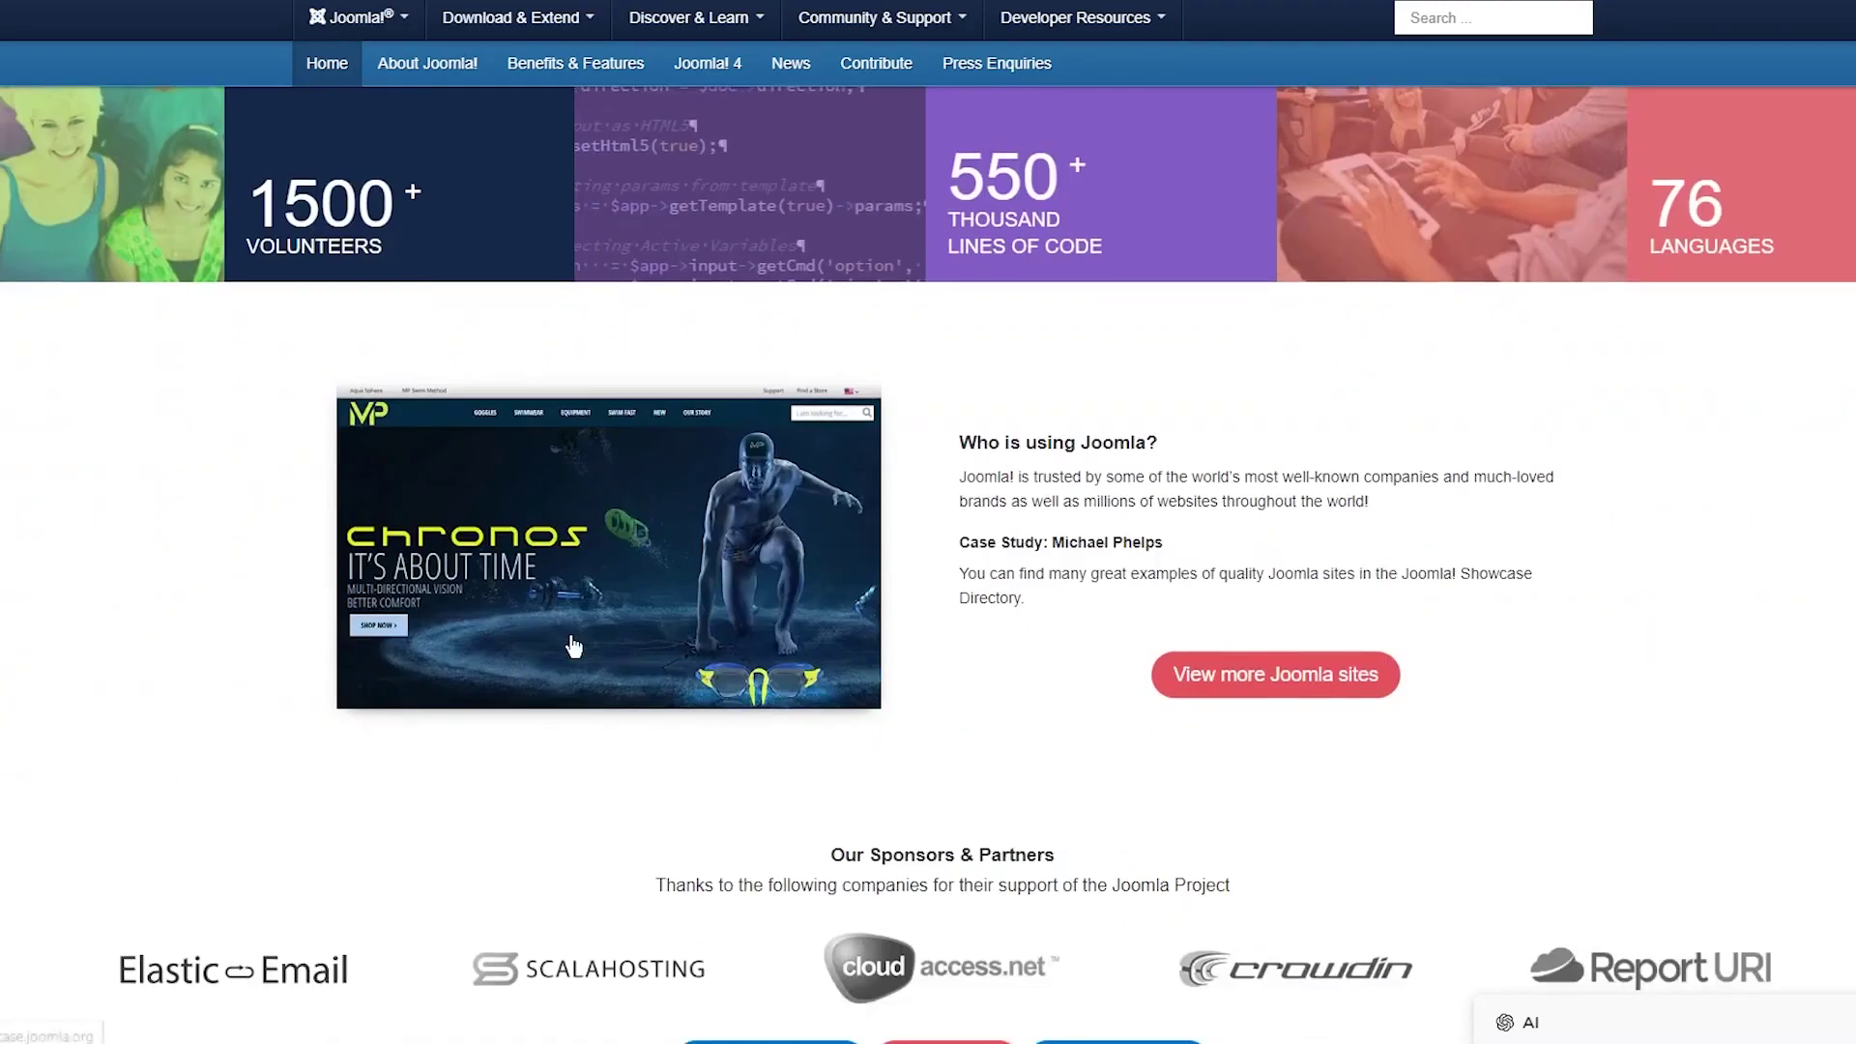
pyautogui.scroll(-4, 573, 646)
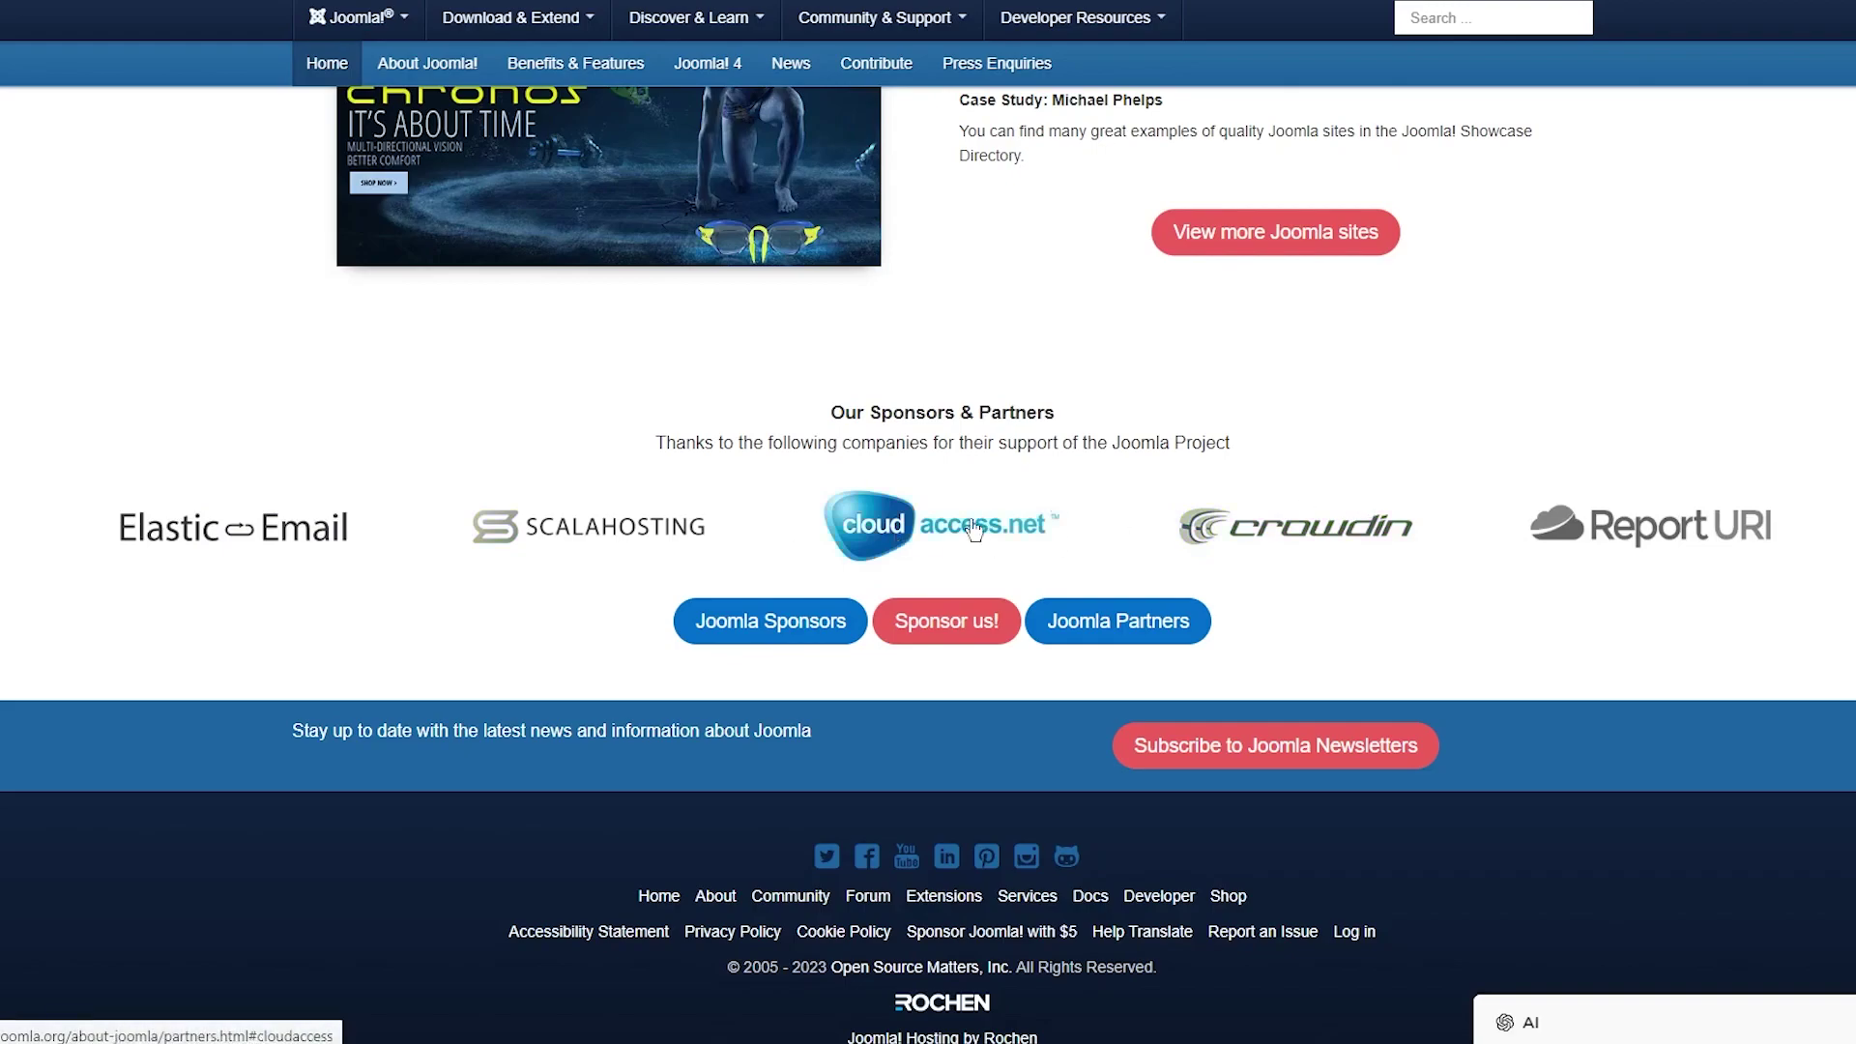
pyautogui.scroll(3, 905, 502)
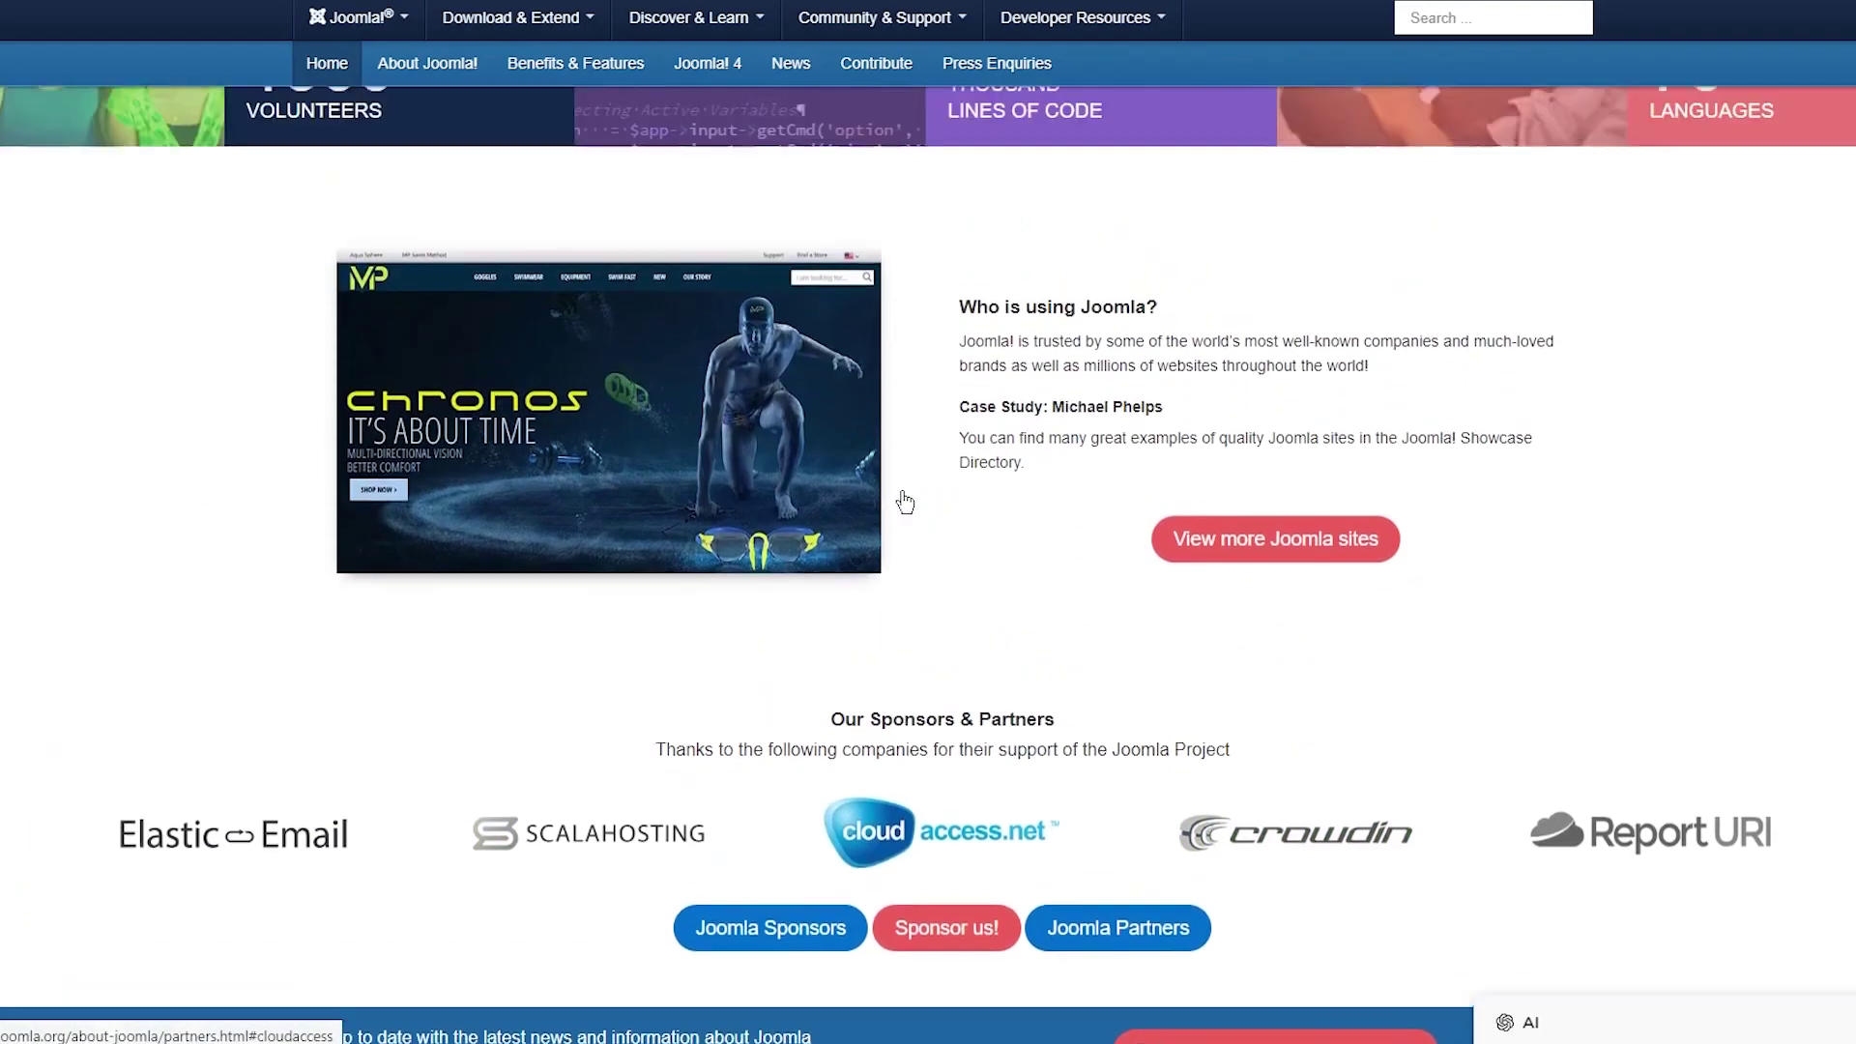
pyautogui.scroll(20, 905, 501)
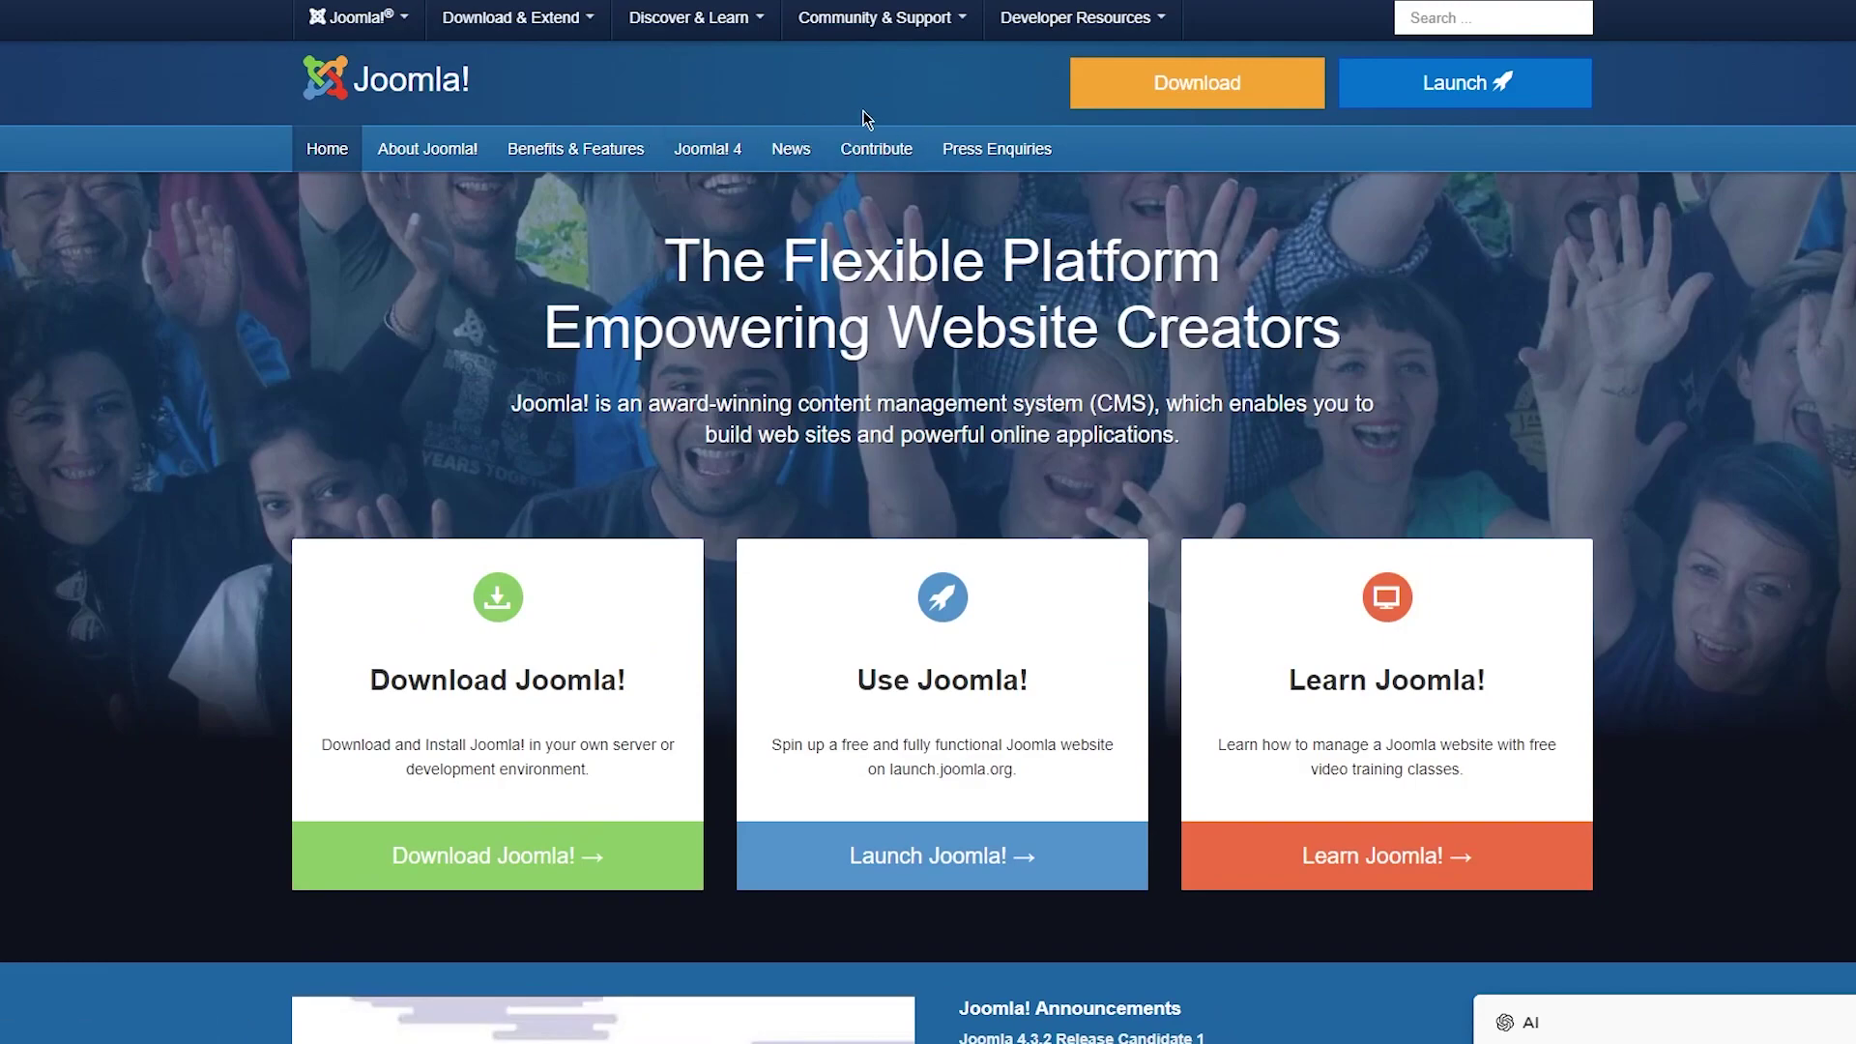
pyautogui.scroll(-7, 866, 118)
pyautogui.scroll(7, 773, 111)
pyautogui.moveTo(665, 259); pyautogui.dragTo(1402, 344)
pyautogui.click(1405, 346)
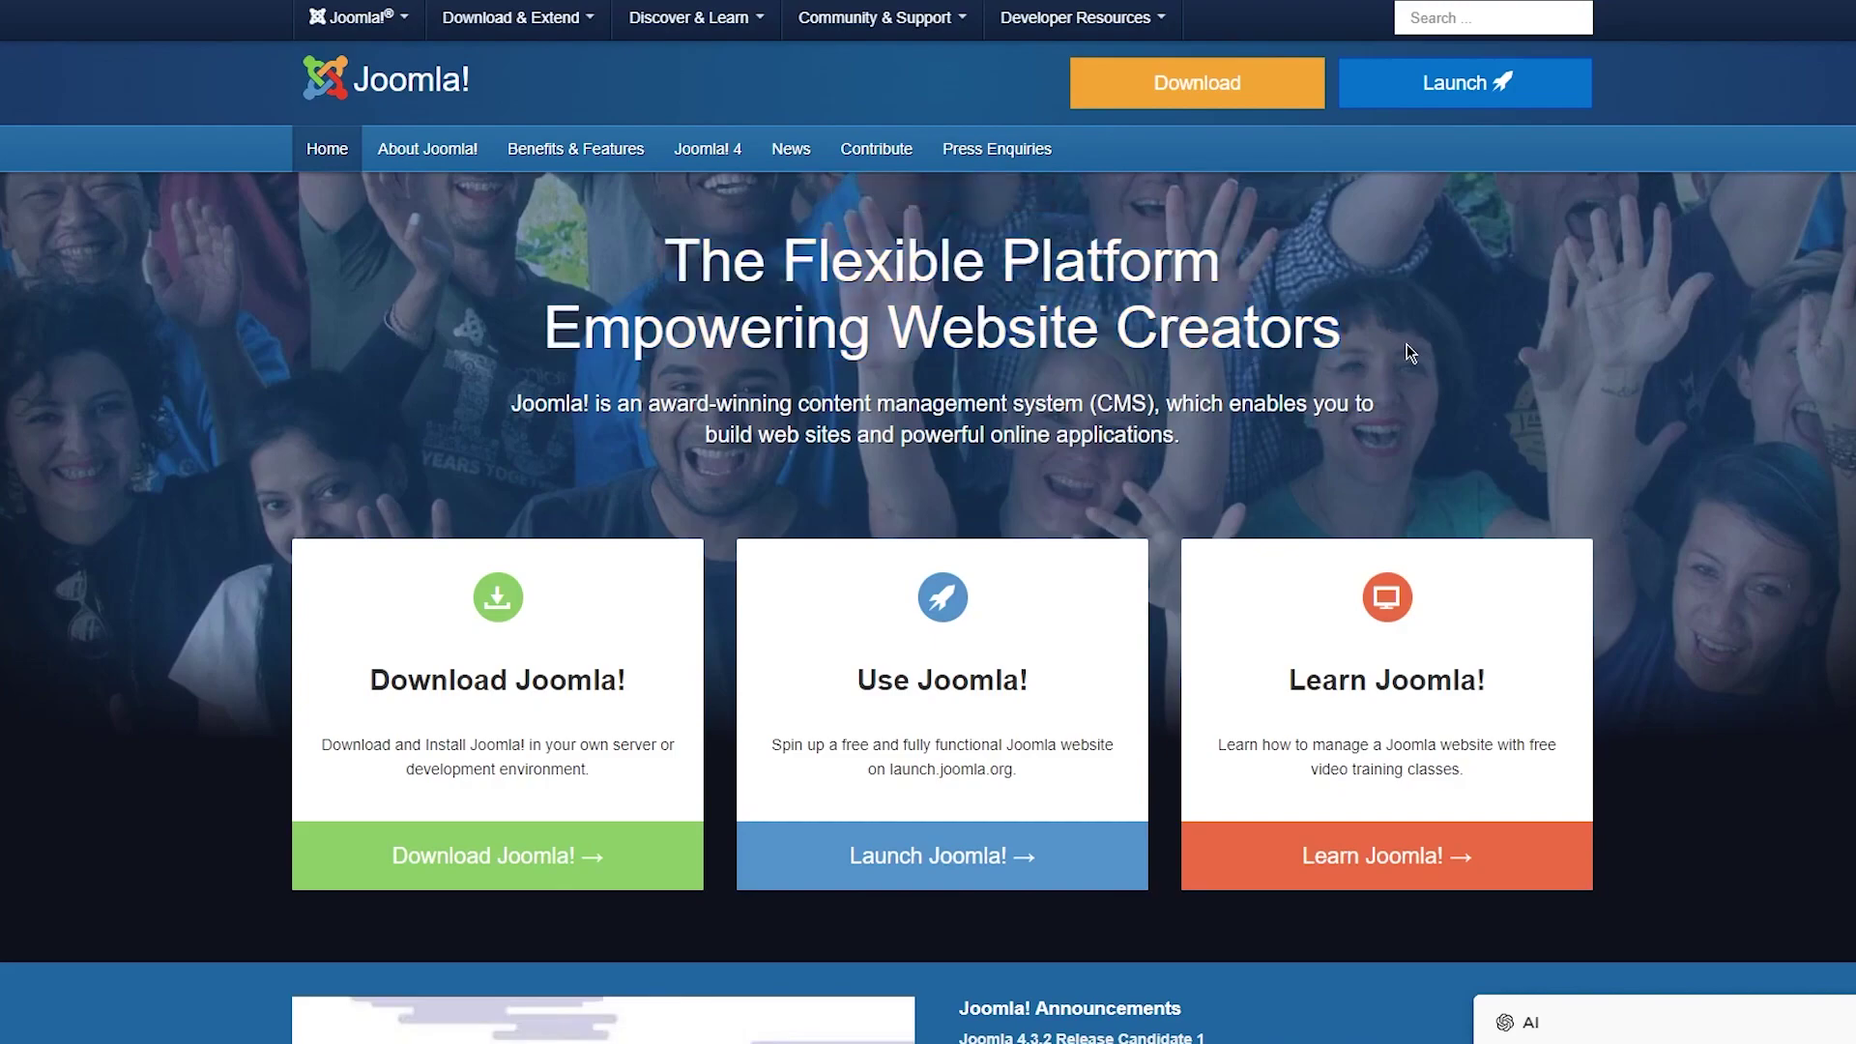